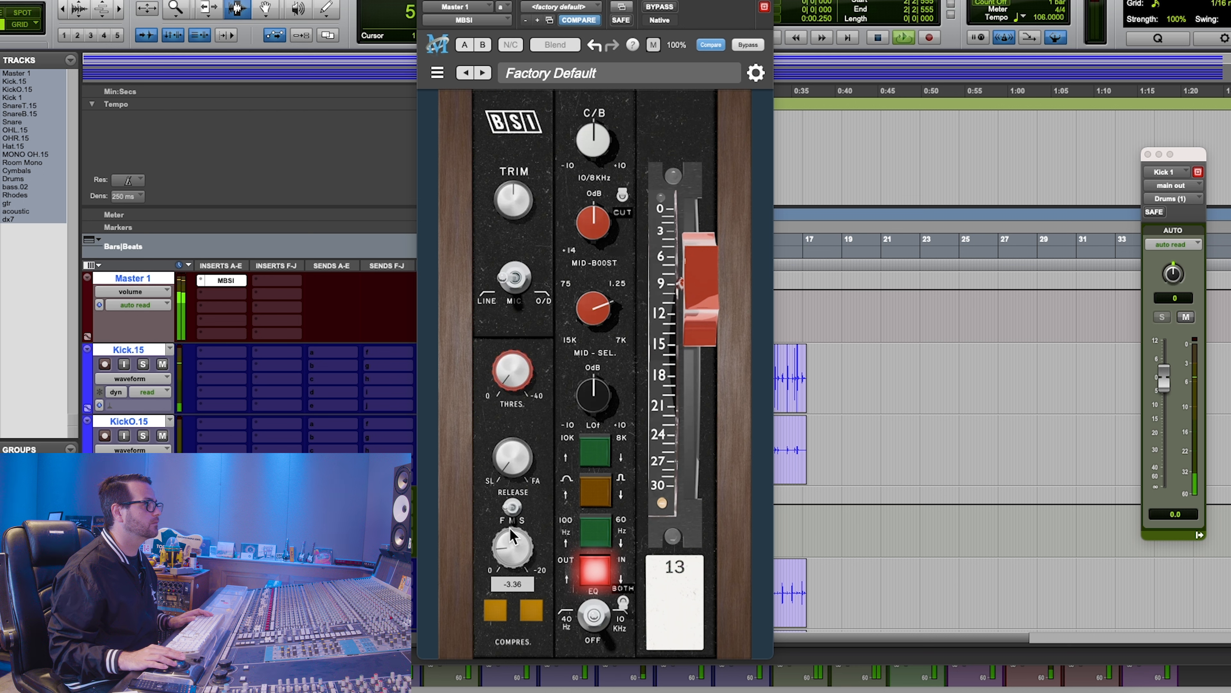
# Speed up the master compressor's release and set its threshold to about -20.96
pyautogui.click(519, 520)
pyautogui.moveTo(513, 462); pyautogui.dragTo(510, 415)
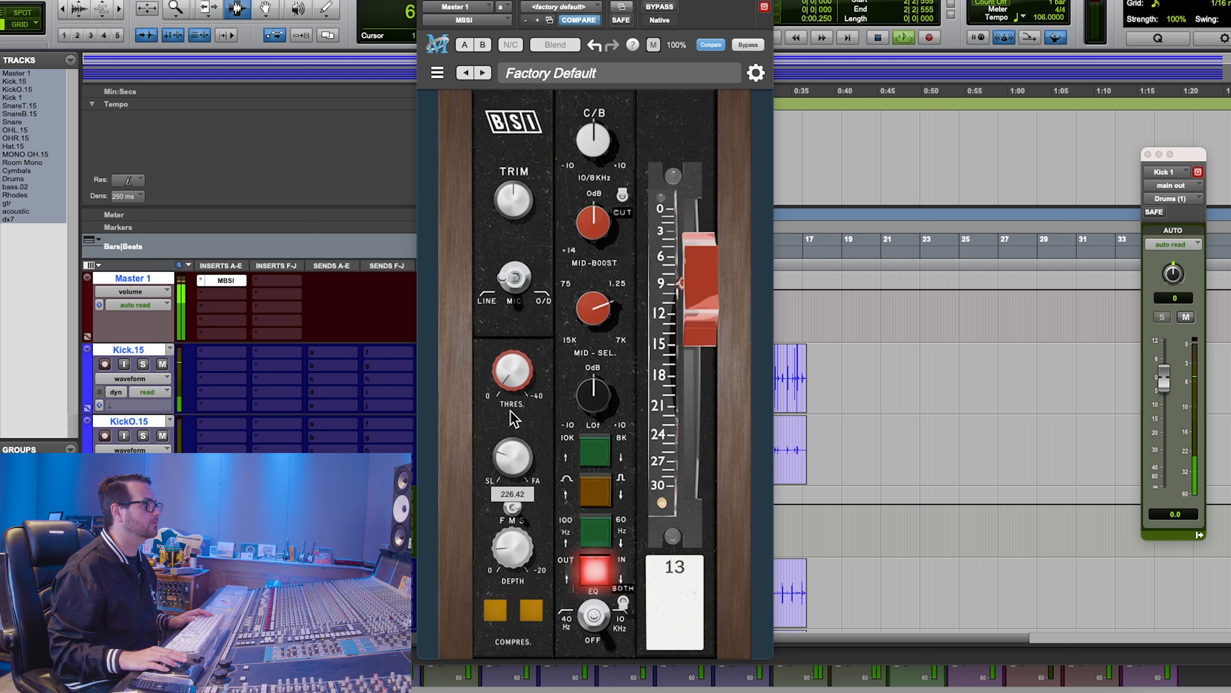
pyautogui.moveTo(514, 367); pyautogui.dragTo(517, 338)
pyautogui.moveTo(501, 381); pyautogui.dragTo(500, 284)
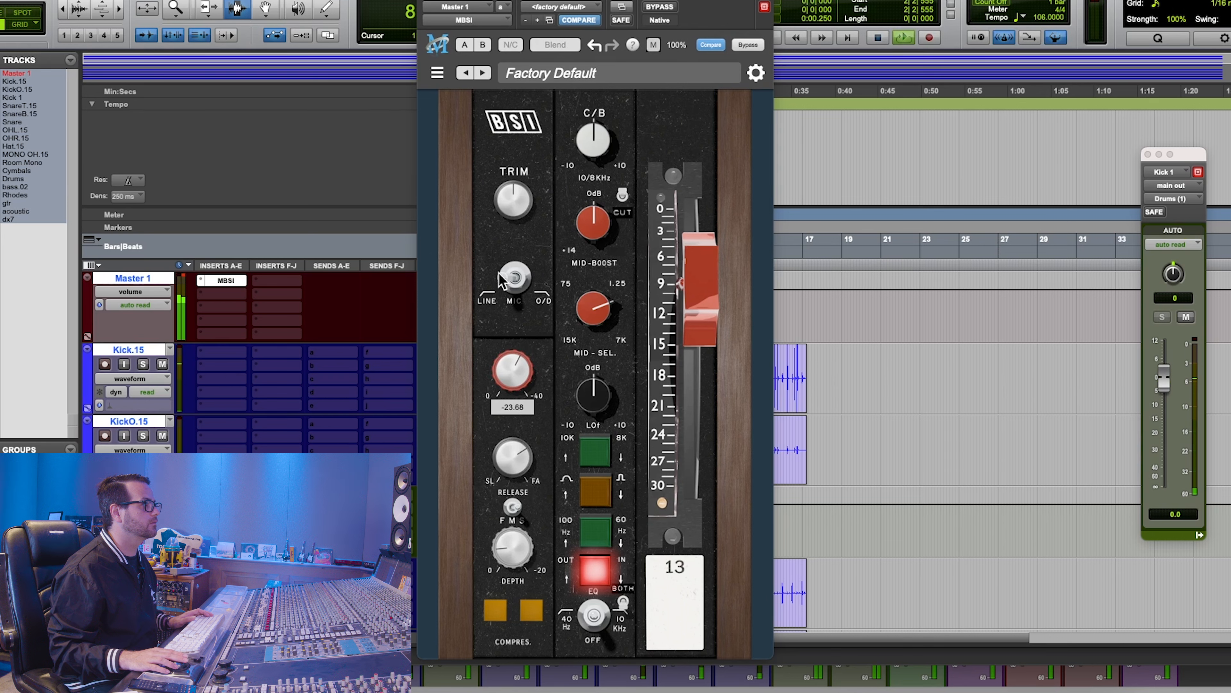
pyautogui.moveTo(499, 275); pyautogui.dragTo(495, 282)
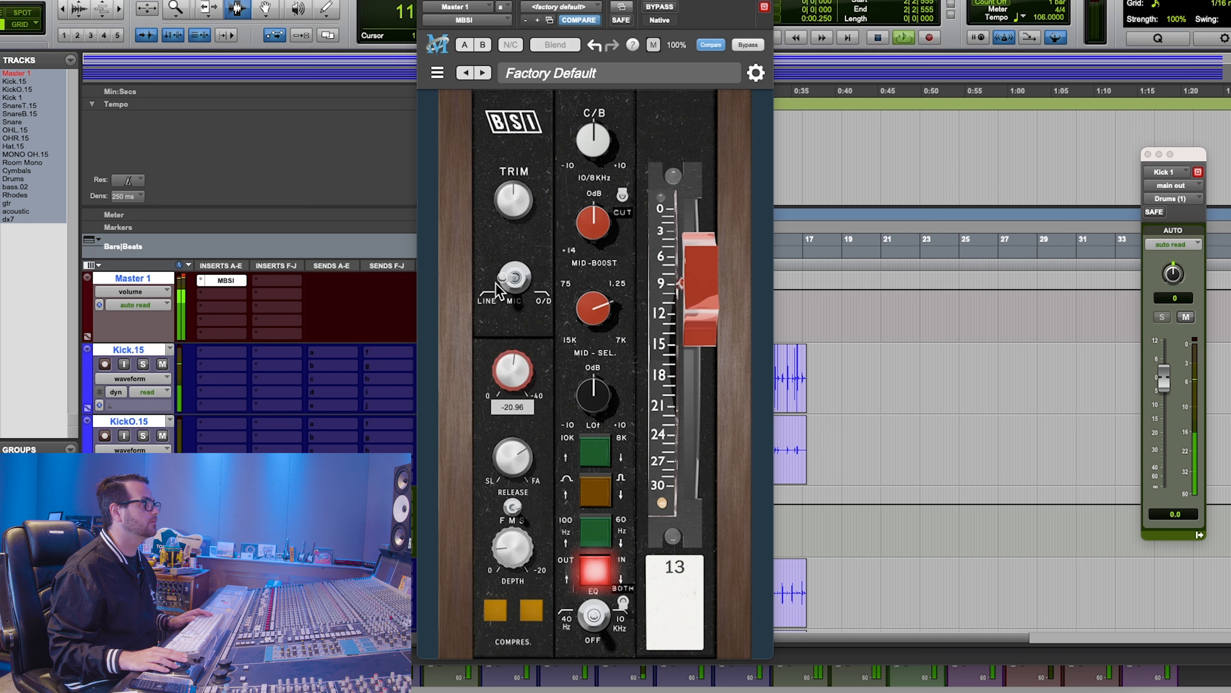
# Boost the master's C/B EQ slightly, raise the low band to about 0.96, and switch its frequency to 60 Hz
pyautogui.moveTo(597, 128); pyautogui.dragTo(593, 142)
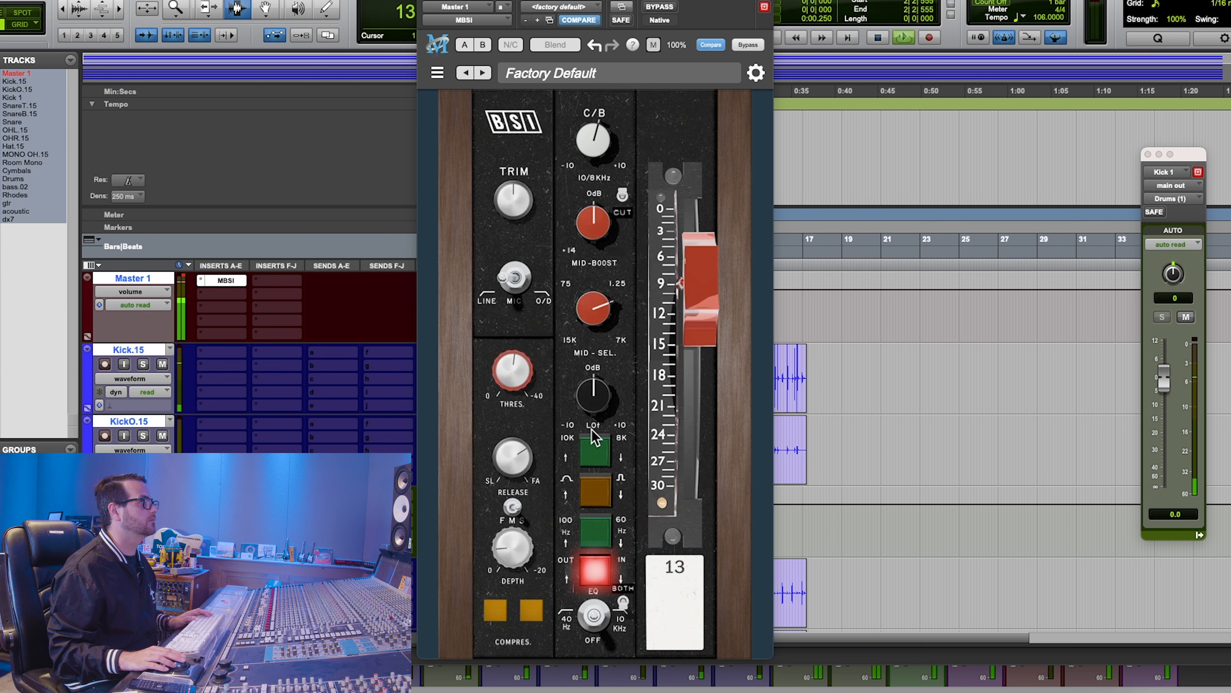
pyautogui.moveTo(594, 409); pyautogui.dragTo(593, 405)
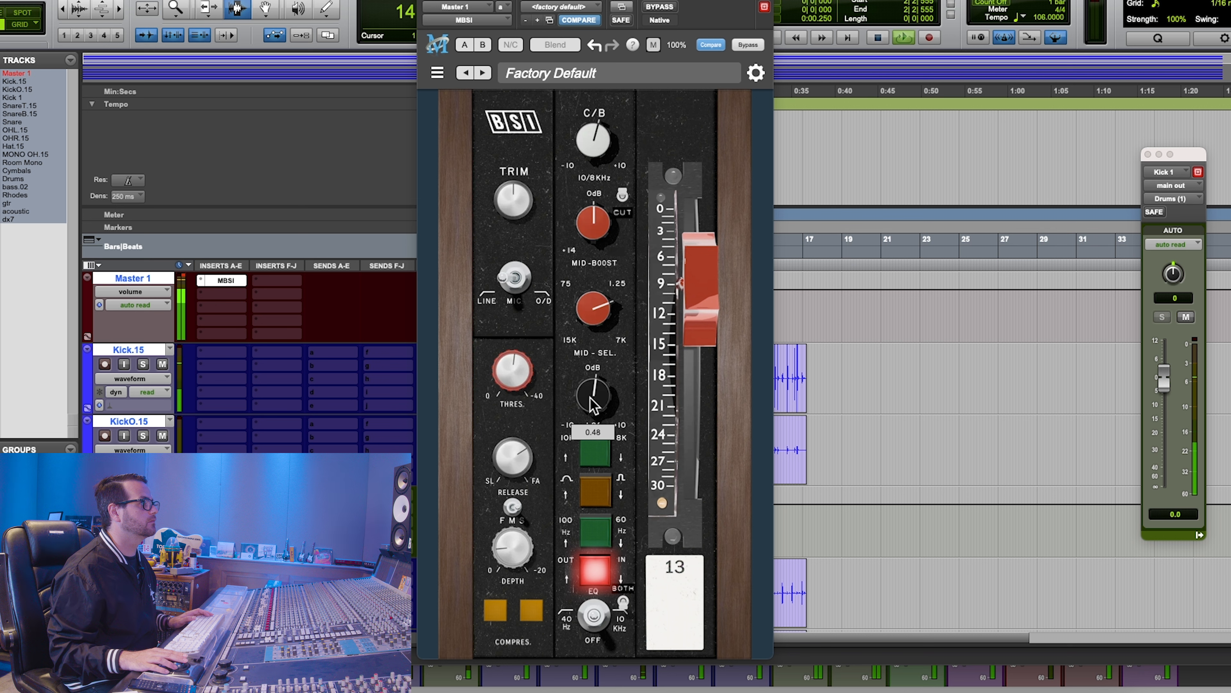
pyautogui.moveTo(592, 401); pyautogui.dragTo(593, 395)
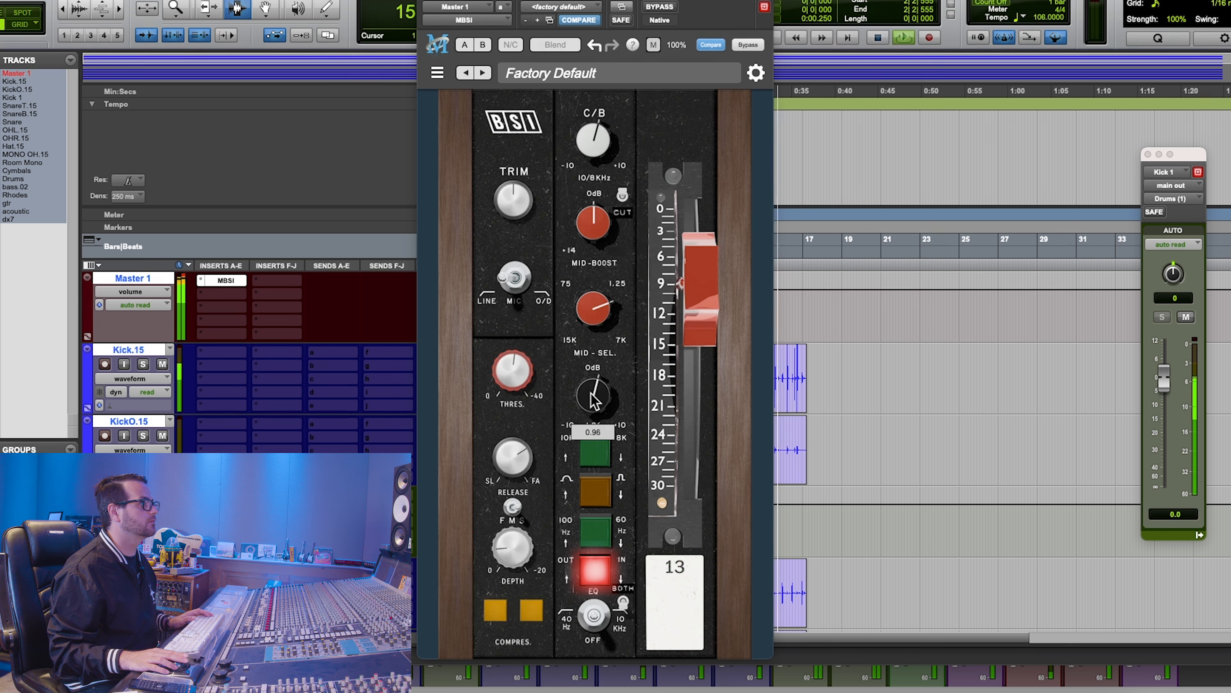
pyautogui.click(597, 533)
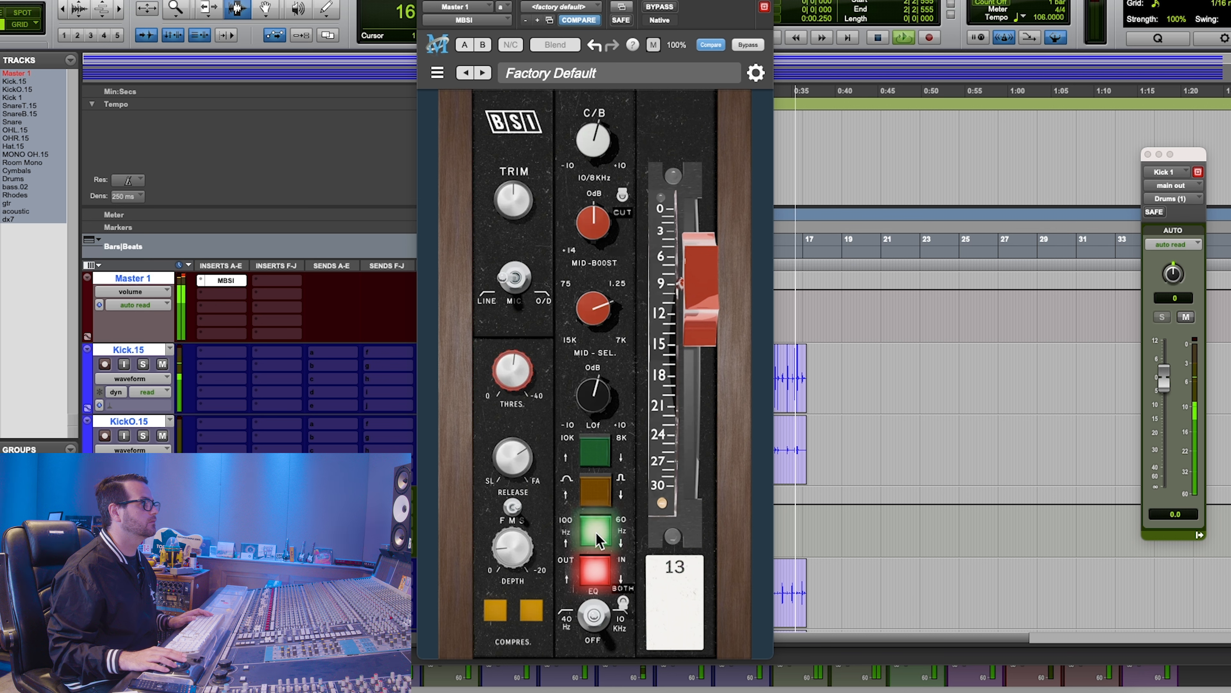
# Lower the master plugin's output fader slightly, and bypass and re-enable the plugin to compare the sound
pyautogui.click(517, 382)
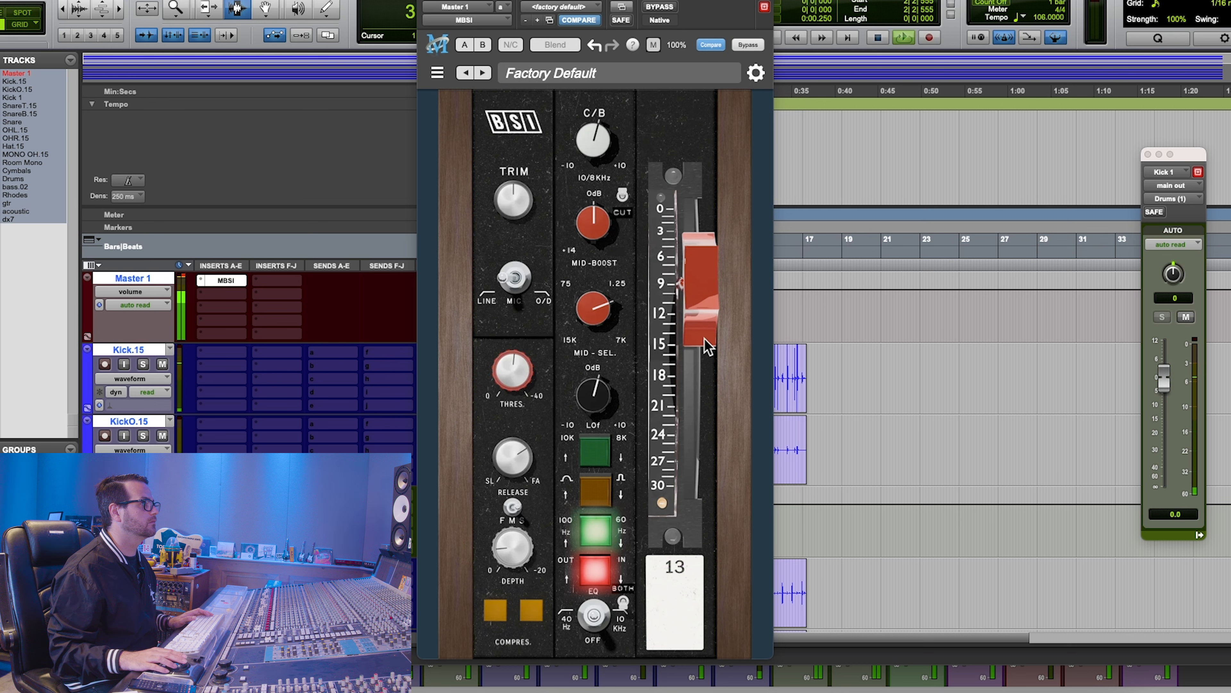
pyautogui.moveTo(698, 323); pyautogui.dragTo(698, 328)
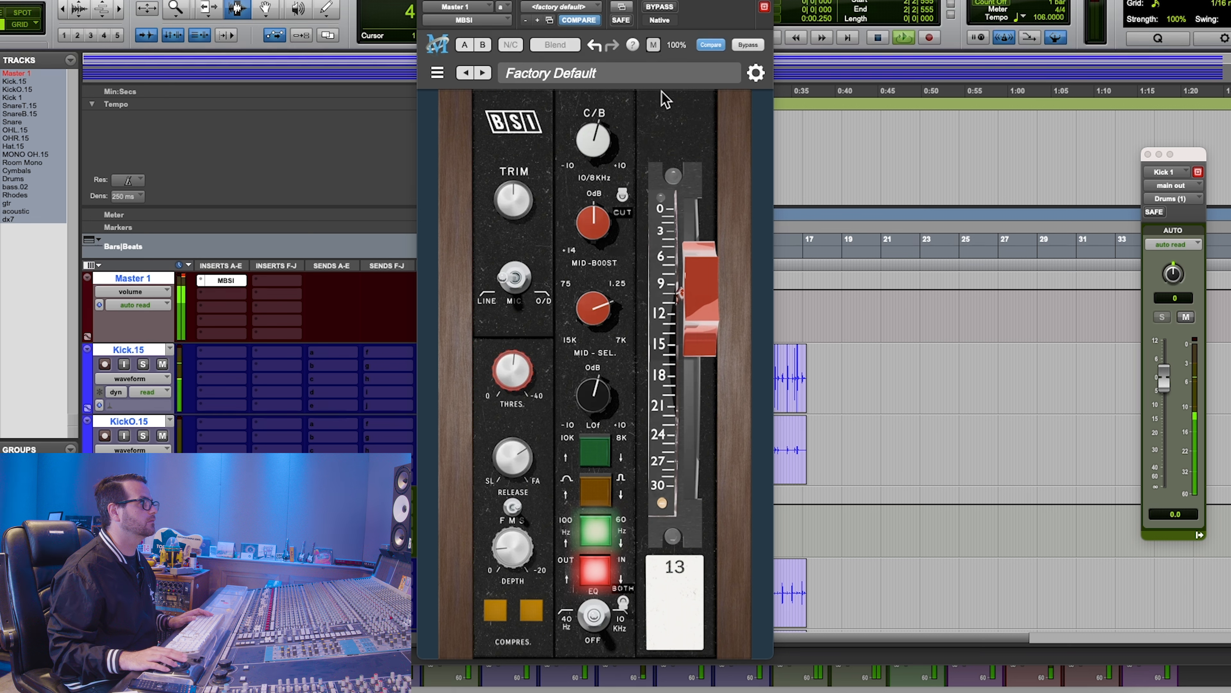
pyautogui.click(657, 7)
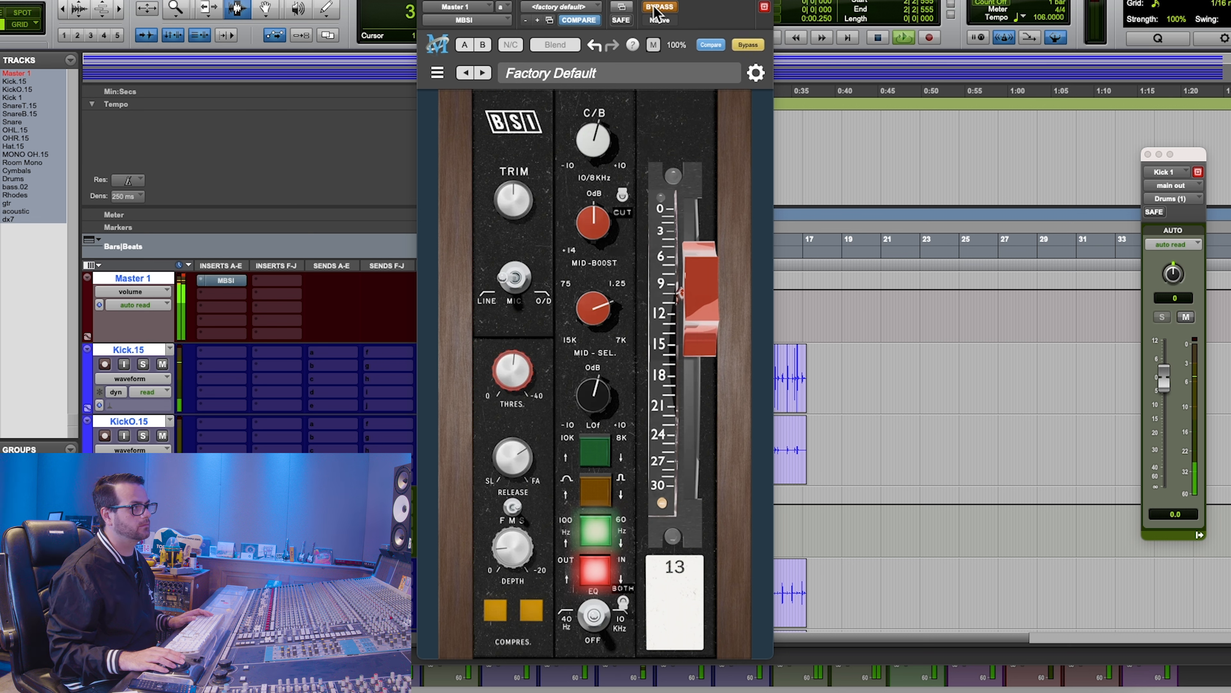
pyautogui.click(655, 8)
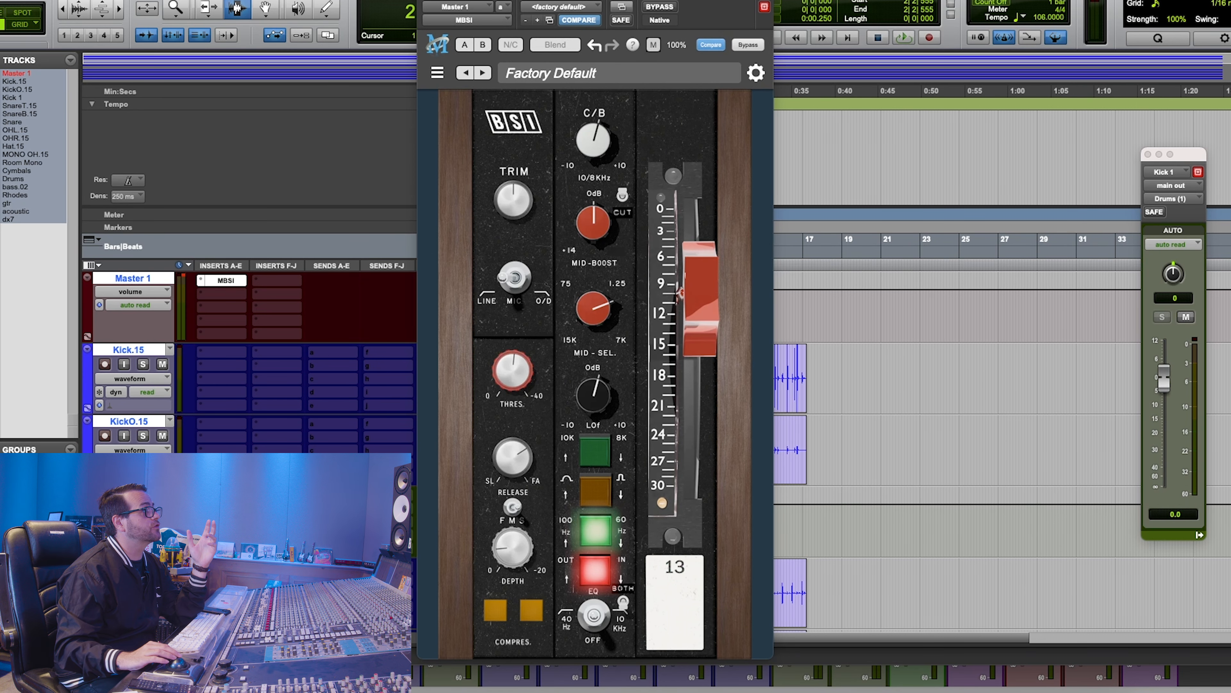
# Close the master's plugin window and insert the multi-mono MBSI plugin on the Cymbals track
pyautogui.click(424, 1)
pyautogui.scroll(-2, 468, 332)
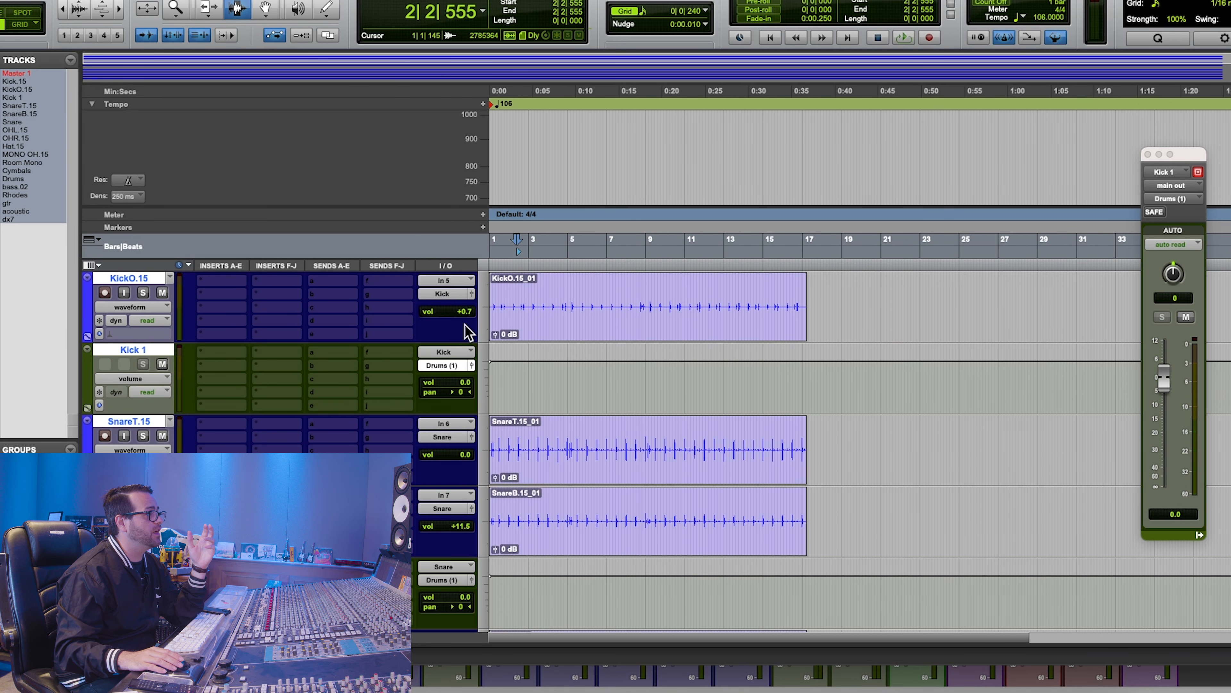
pyautogui.scroll(-3, 260, 399)
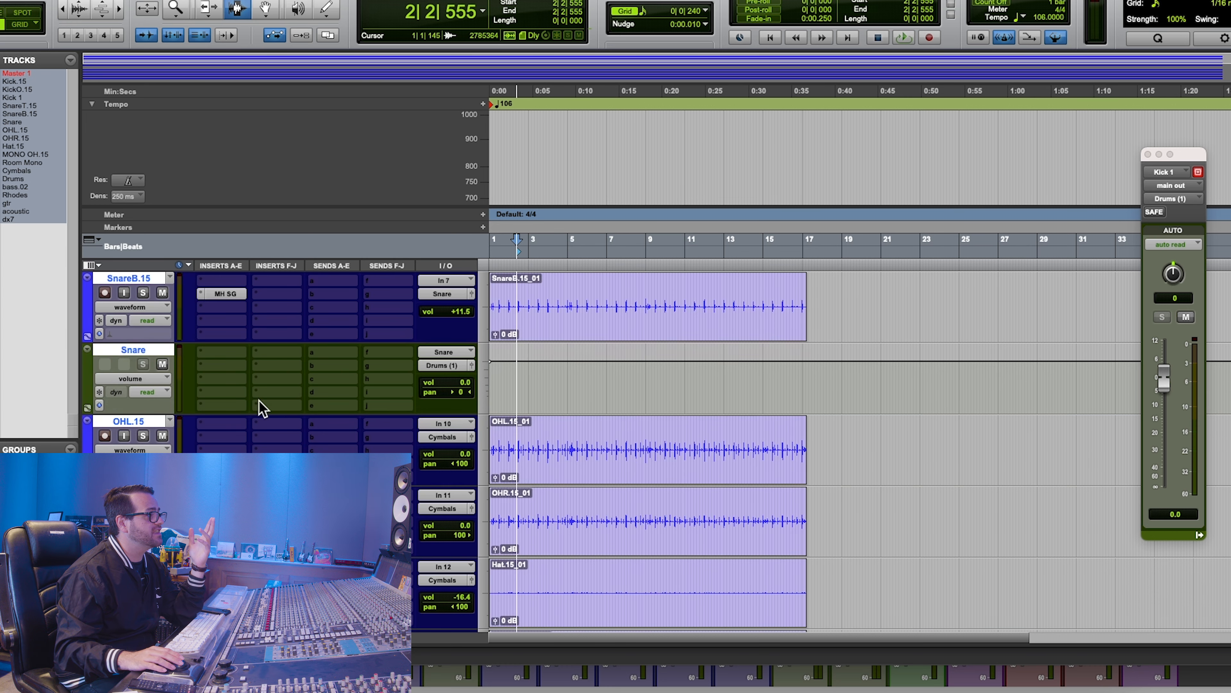
pyautogui.scroll(-4, 259, 400)
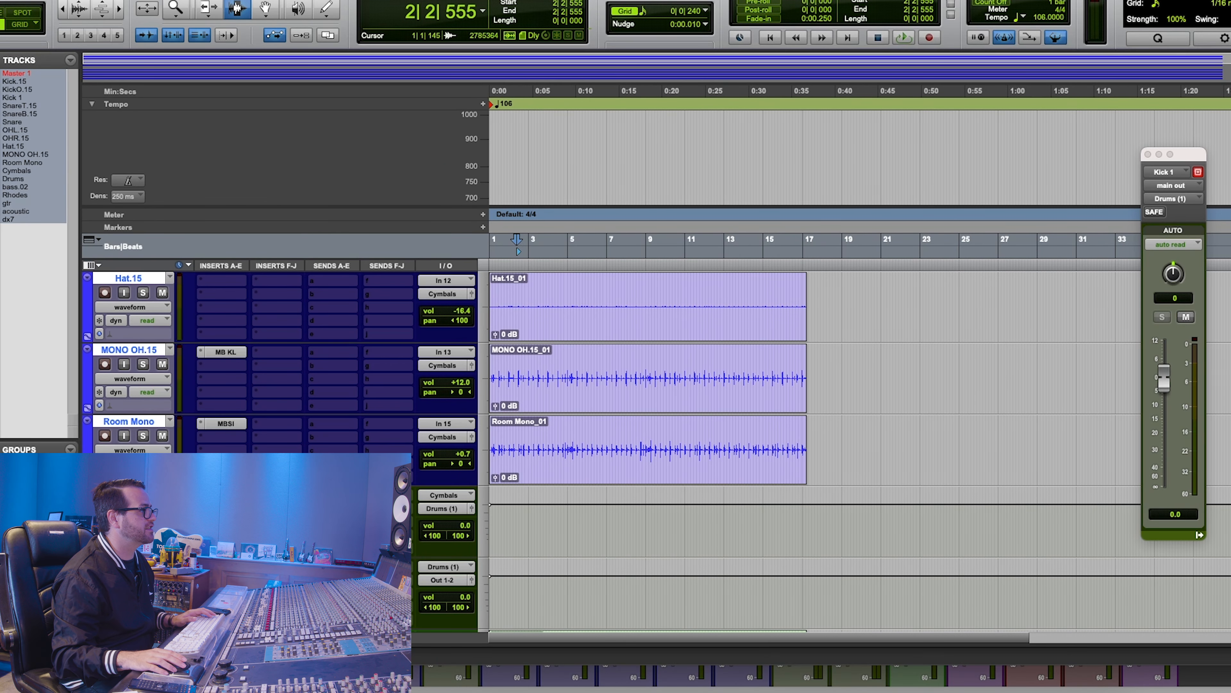
pyautogui.click(213, 406)
pyautogui.moveTo(247, 458)
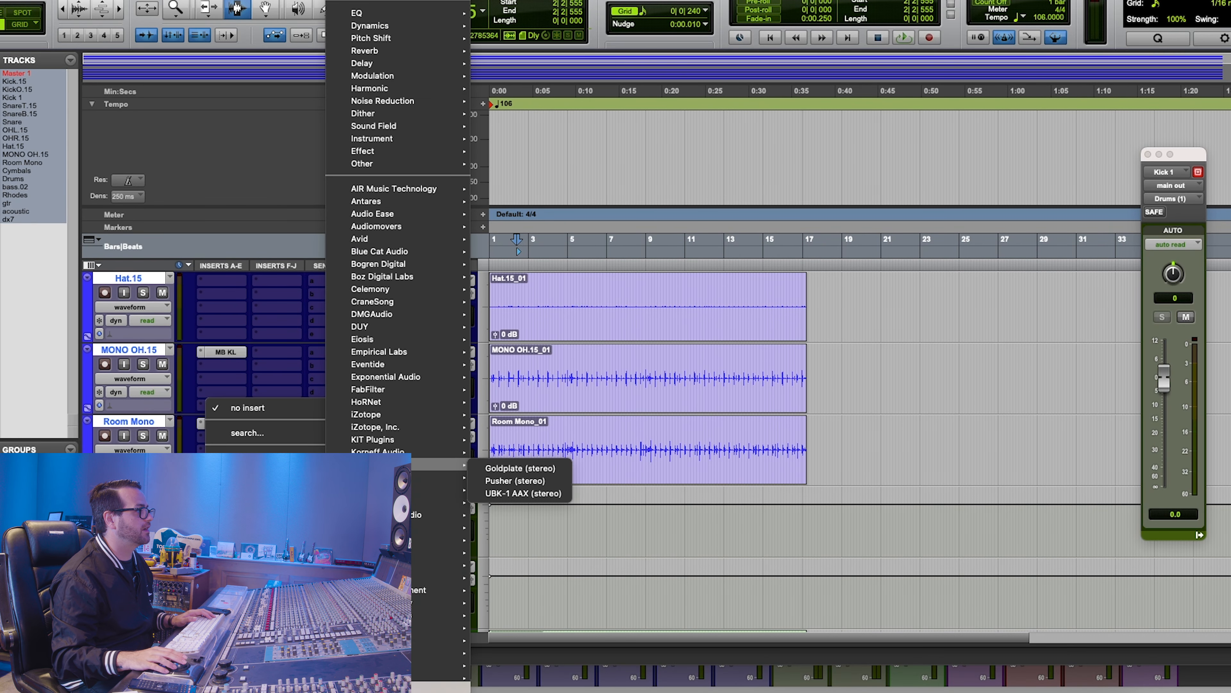
pyautogui.click(252, 496)
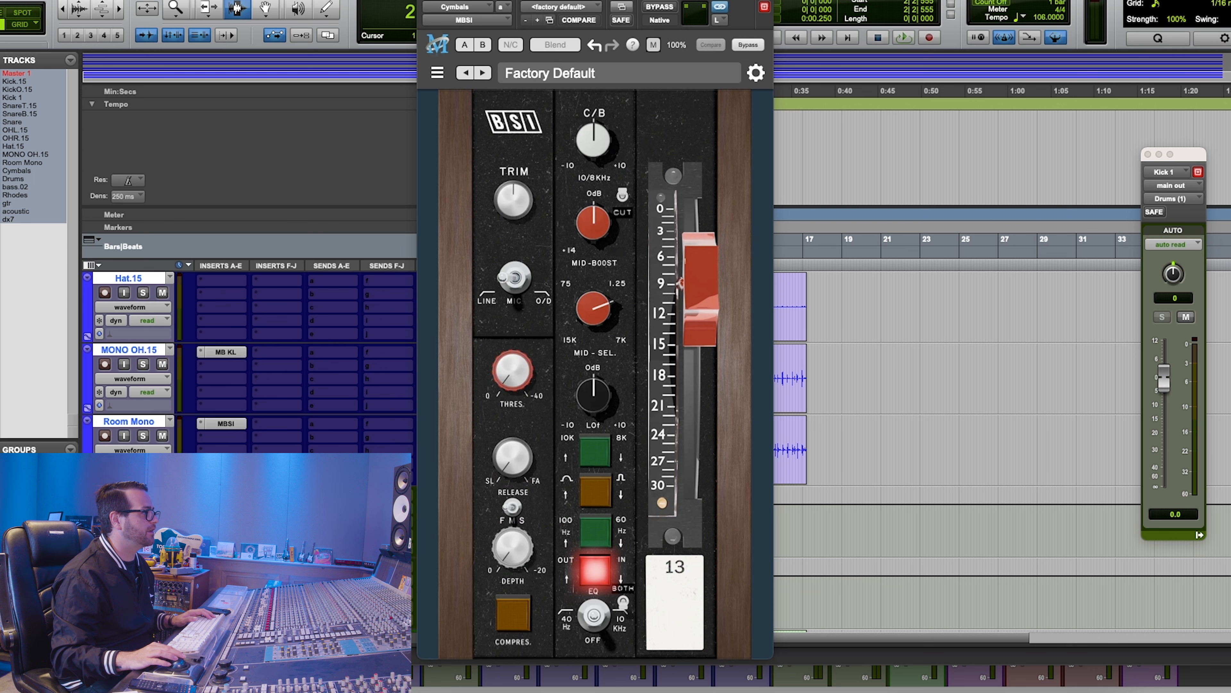
# Replace the Cymbals track's MBSI insert with MBSI (stereo)
pyautogui.click(221, 508)
pyautogui.moveTo(250, 543)
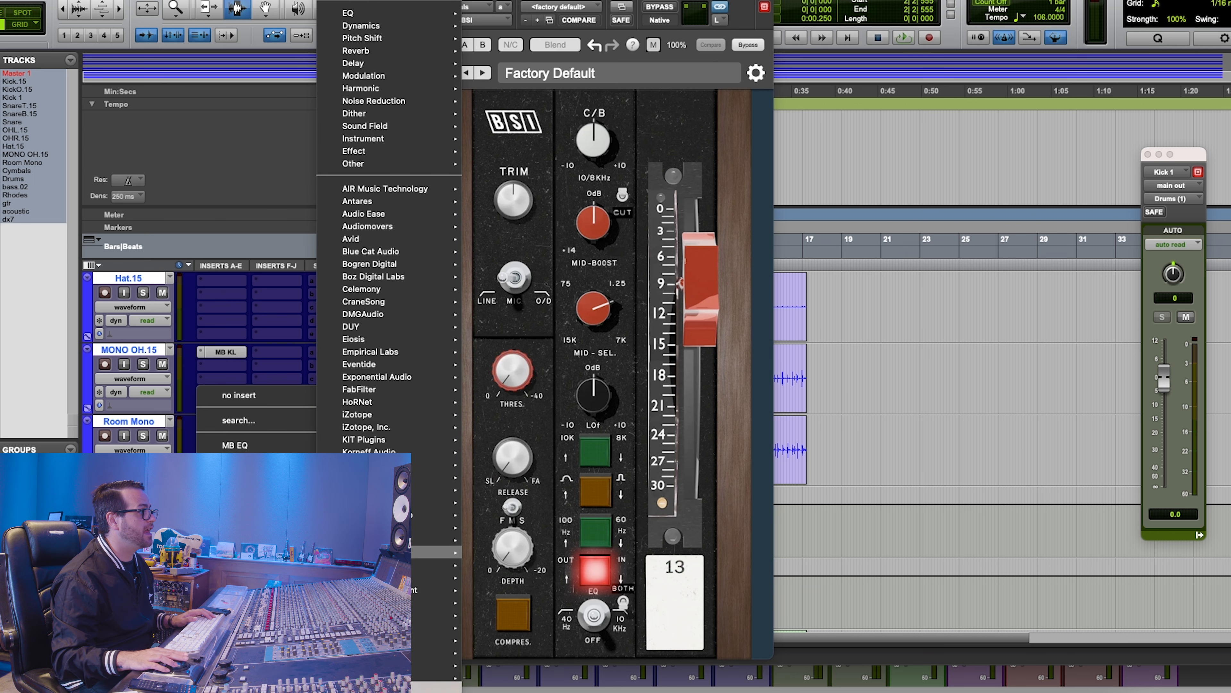
pyautogui.moveTo(413, 516)
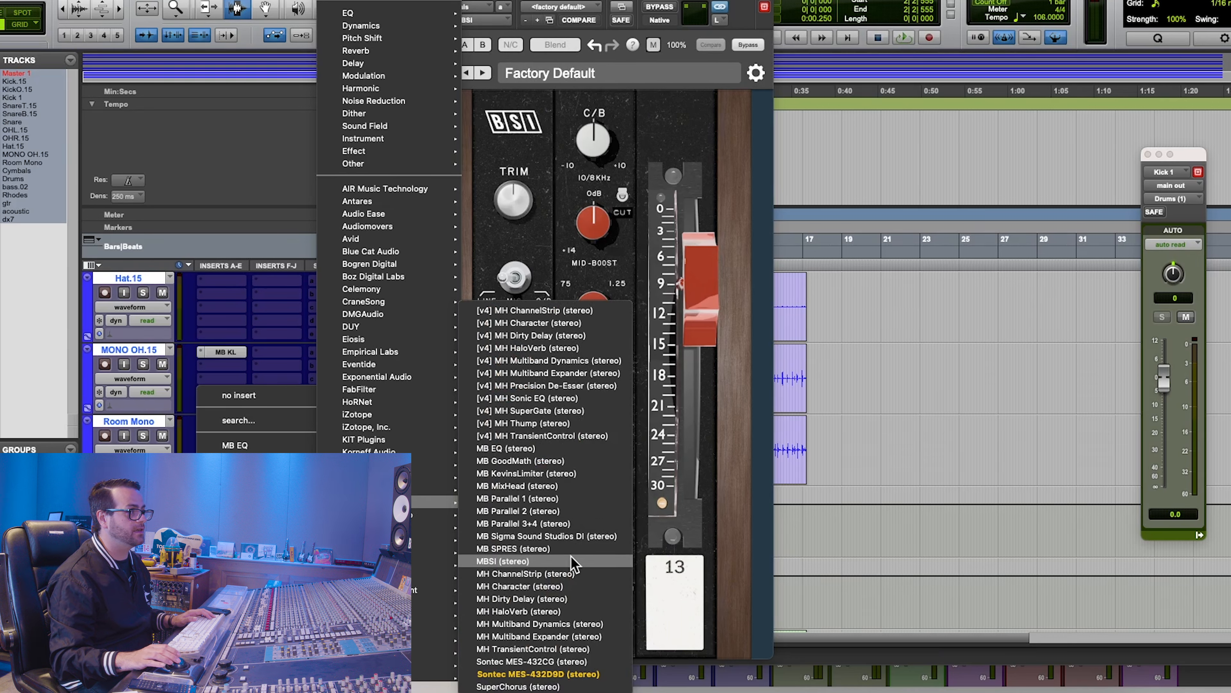
pyautogui.click(503, 561)
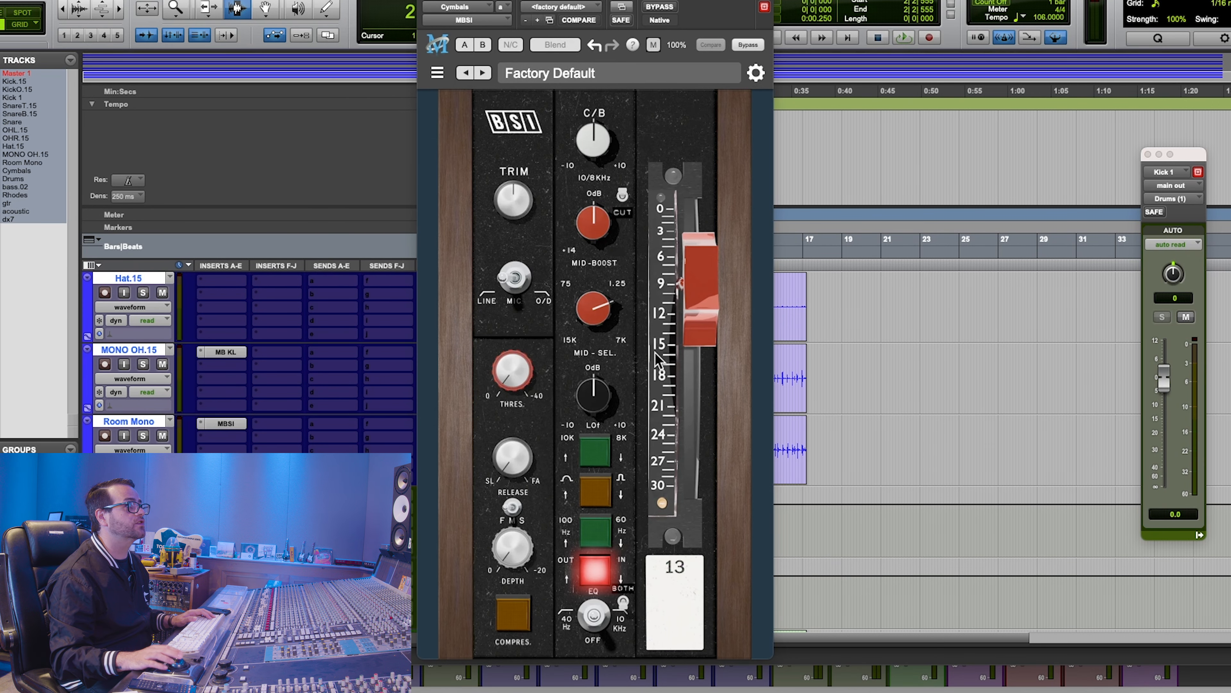
# Enable Dual Mono in the Cymbals plugin's settings, set the tolerance to about 3.76%, and randomize the channel differences
pyautogui.click(755, 74)
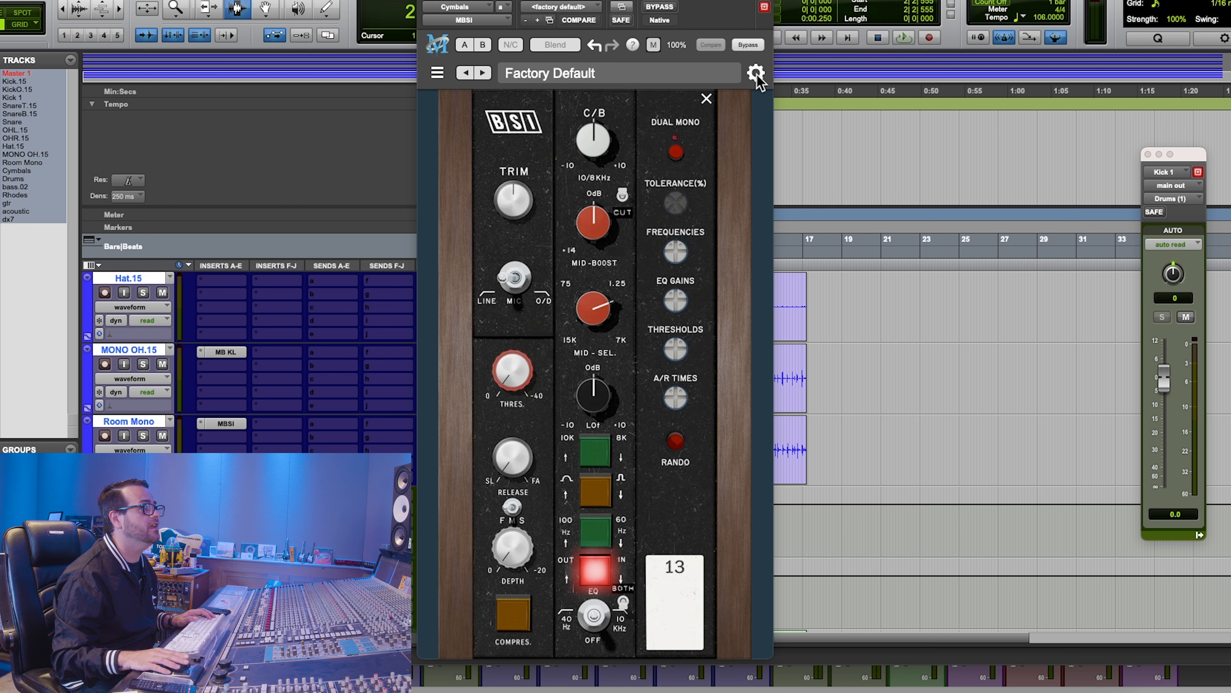
pyautogui.click(673, 145)
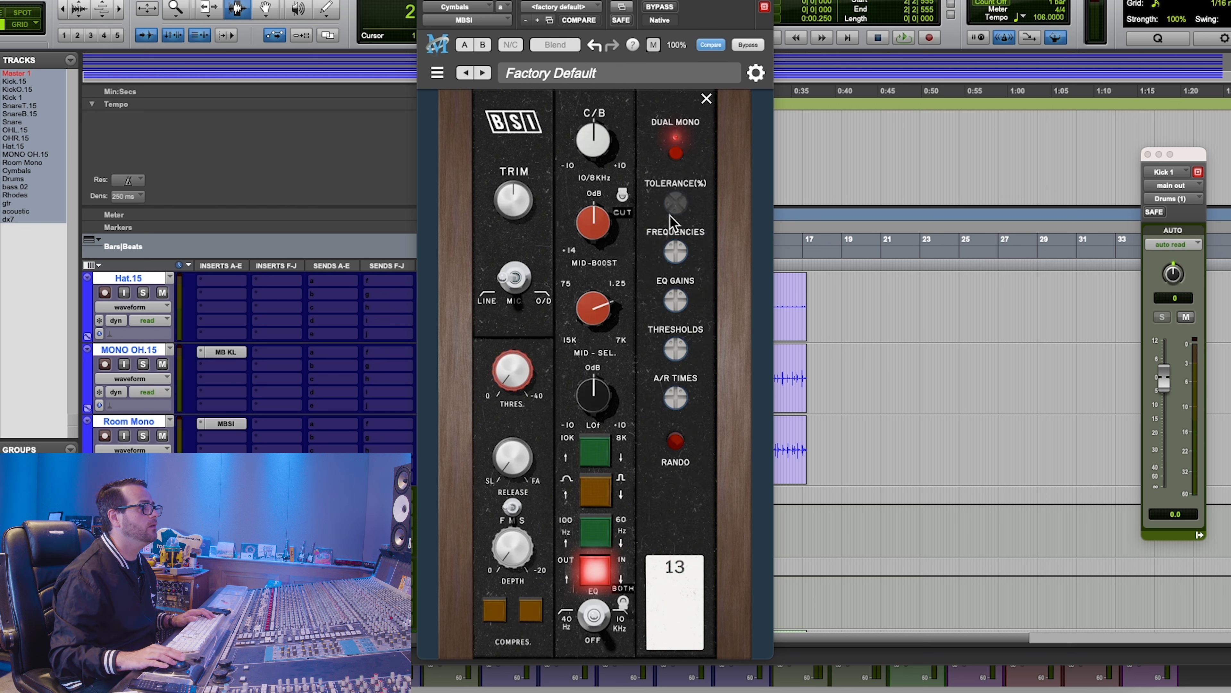
pyautogui.moveTo(673, 190)
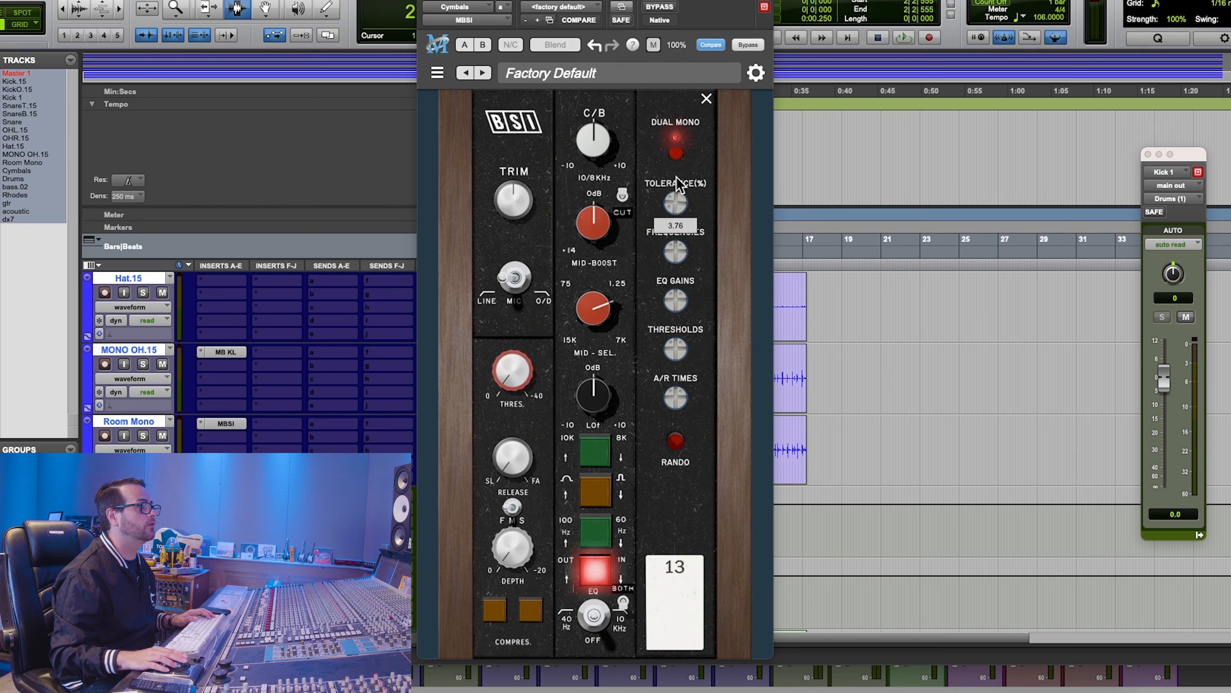
pyautogui.click(674, 446)
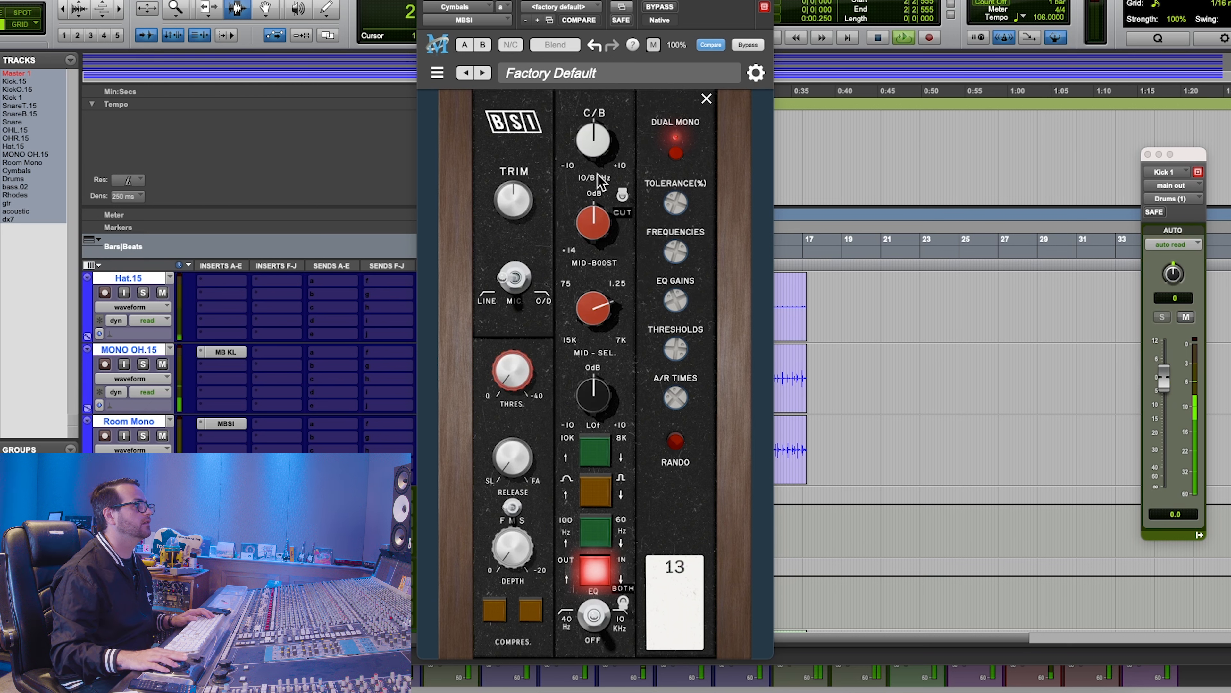
# Boost the Cymbals C/B EQ and engage both channels' compressors with about -7.60 depth, a faster release and a lower threshold
pyautogui.moveTo(598, 145); pyautogui.dragTo(598, 118)
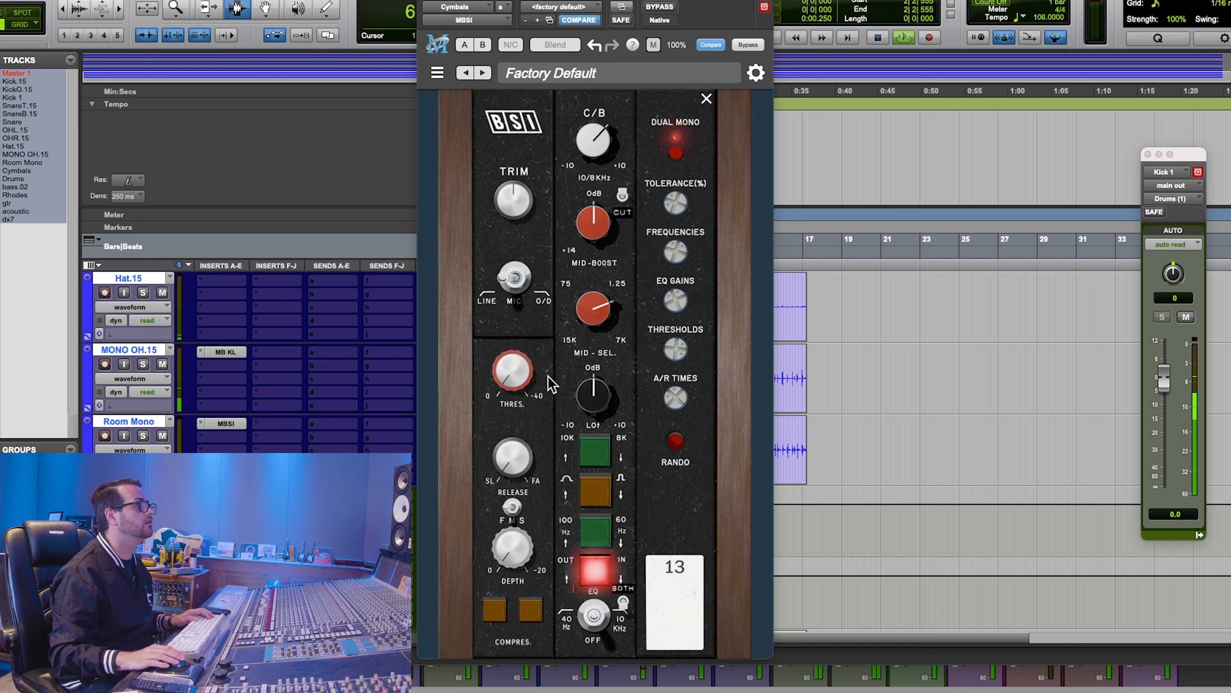
pyautogui.click(509, 369)
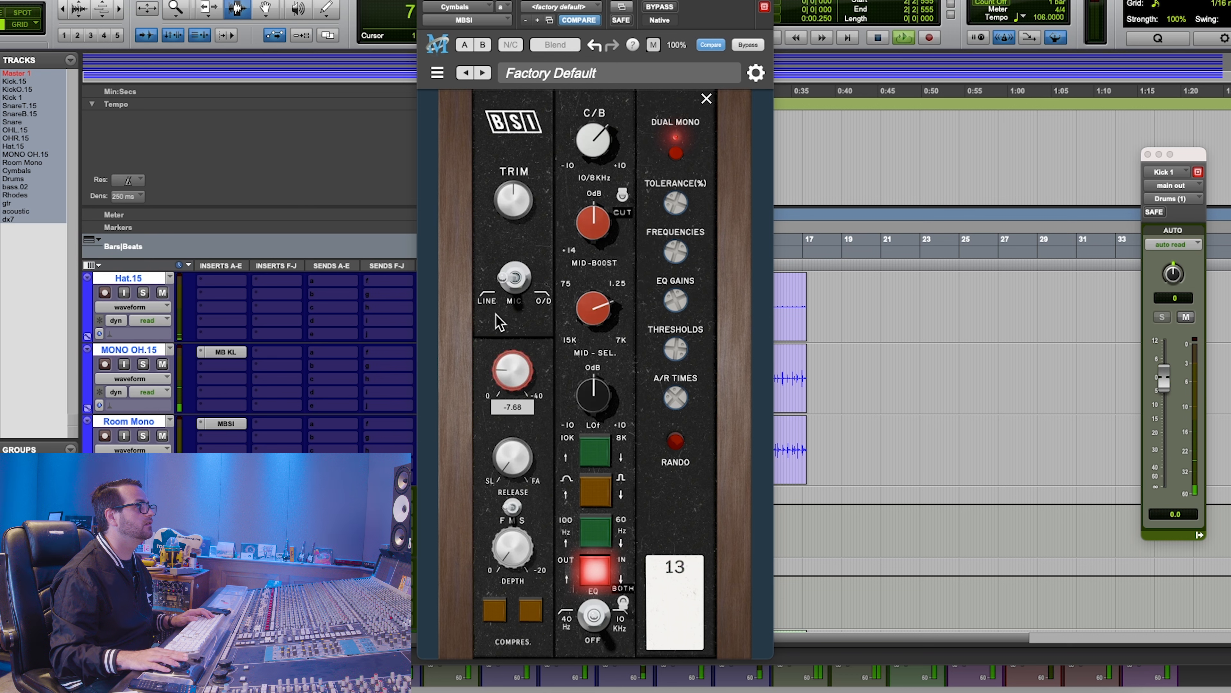
pyautogui.moveTo(509, 554); pyautogui.dragTo(516, 514)
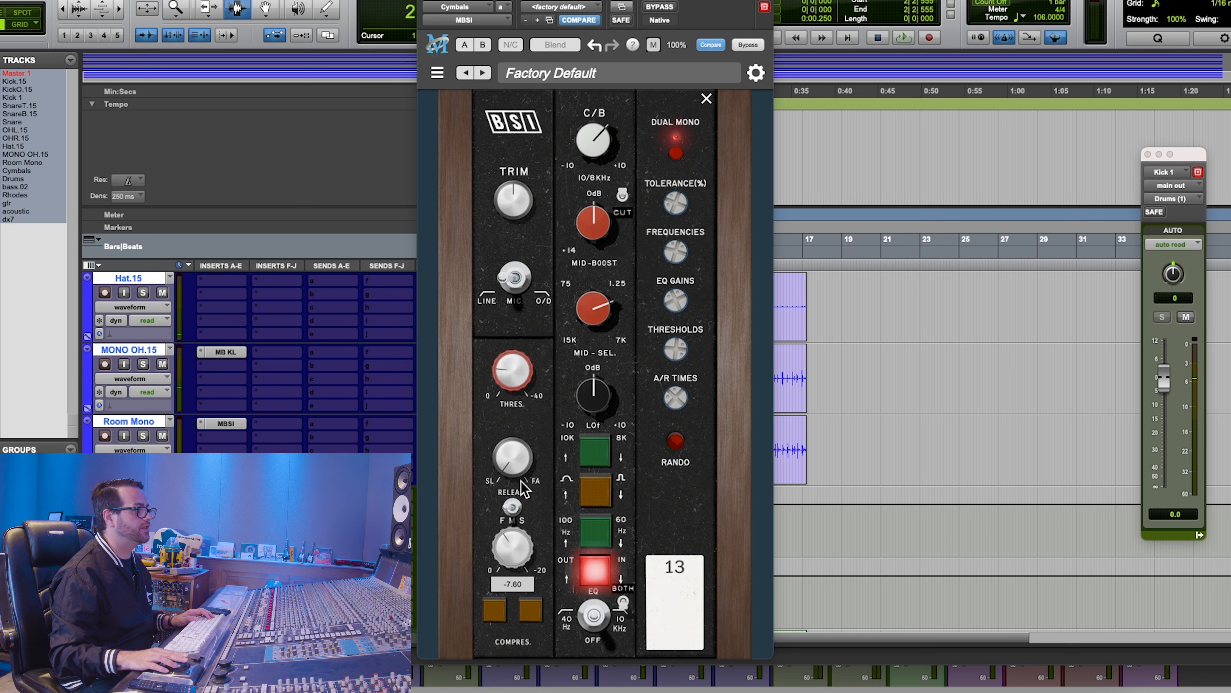
pyautogui.moveTo(528, 461); pyautogui.dragTo(516, 501)
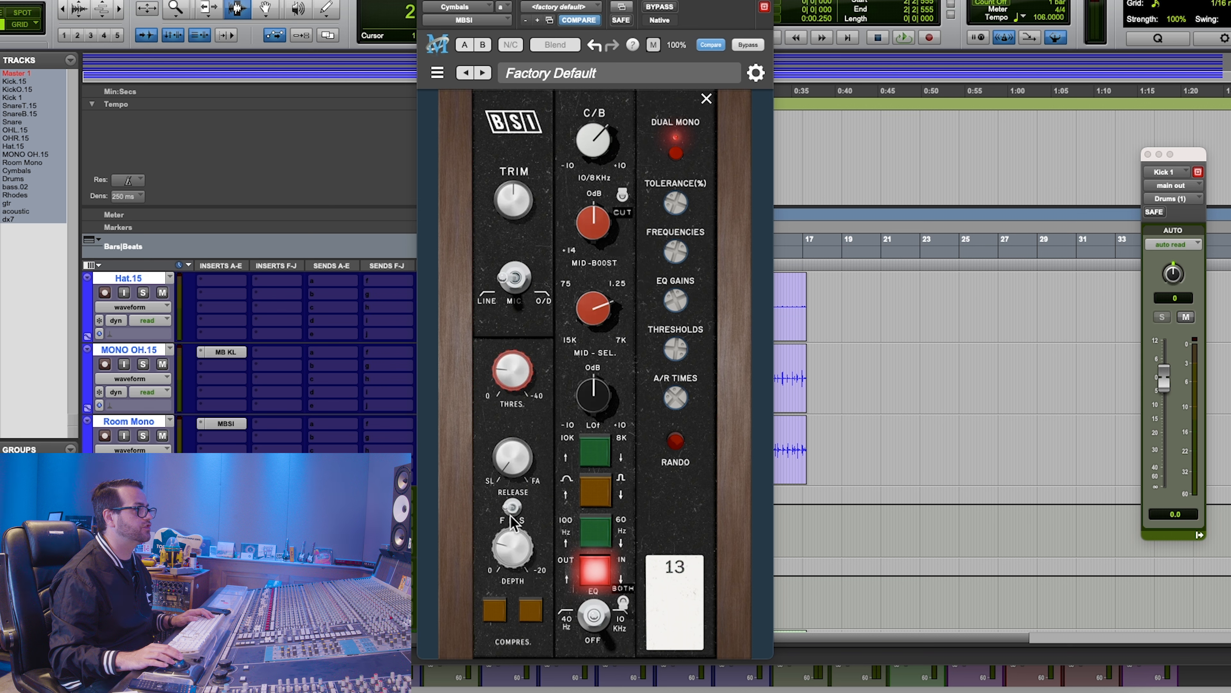
pyautogui.moveTo(519, 458); pyautogui.dragTo(524, 363)
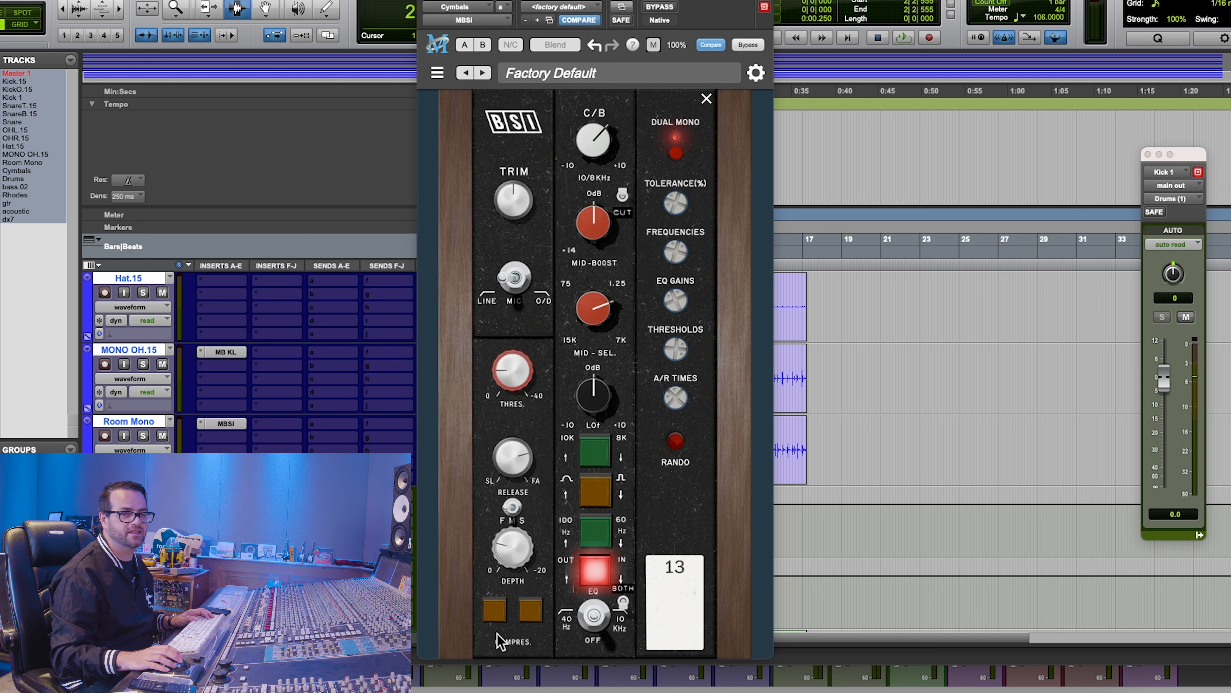
pyautogui.click(496, 621)
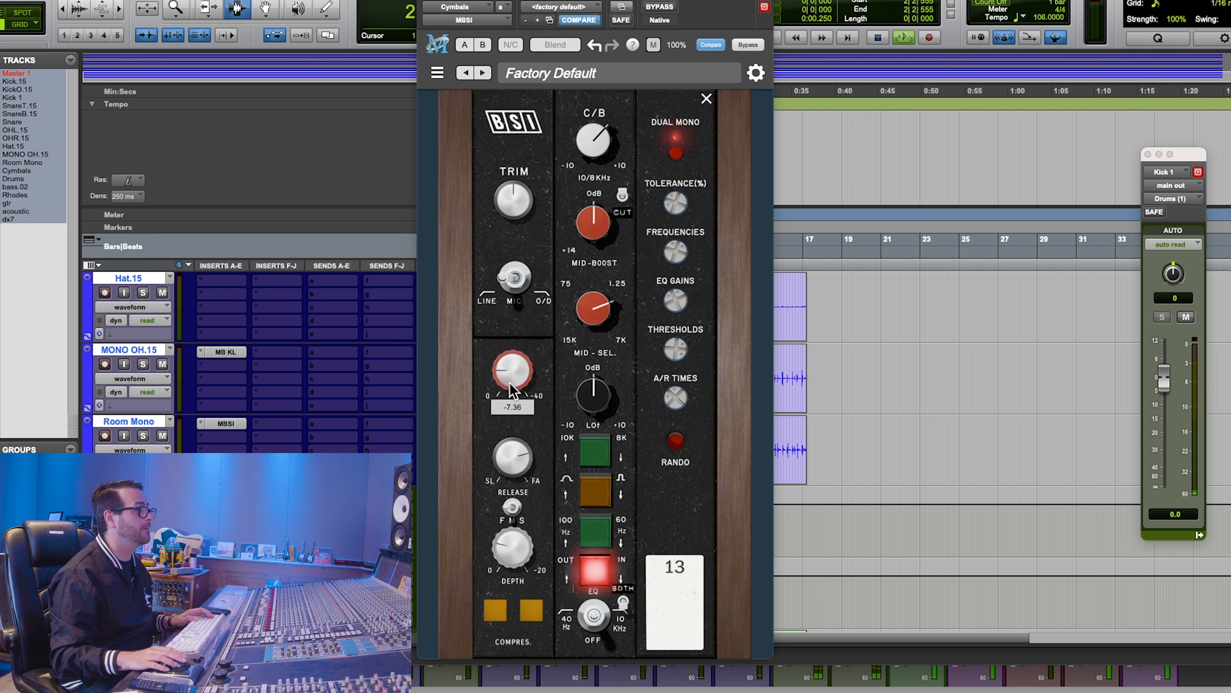
pyautogui.moveTo(509, 373); pyautogui.dragTo(511, 356)
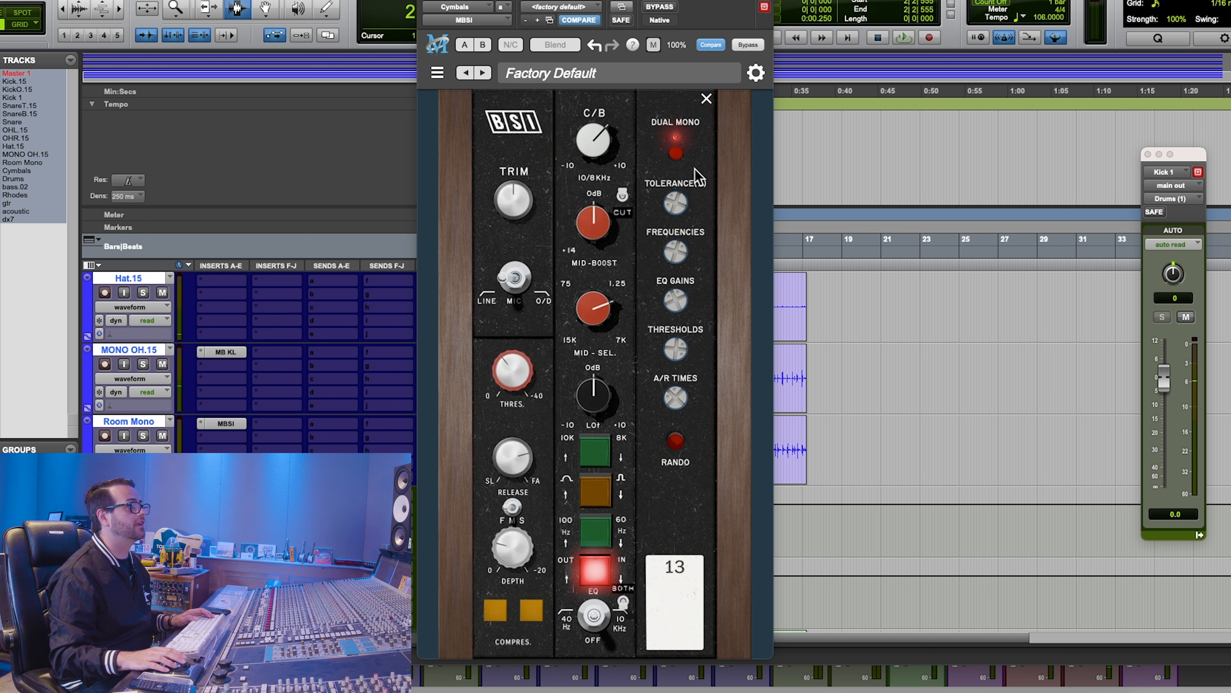
# Close the plugin's tolerance settings and lower the Cymbals output fader to just below -2.48
pyautogui.click(705, 99)
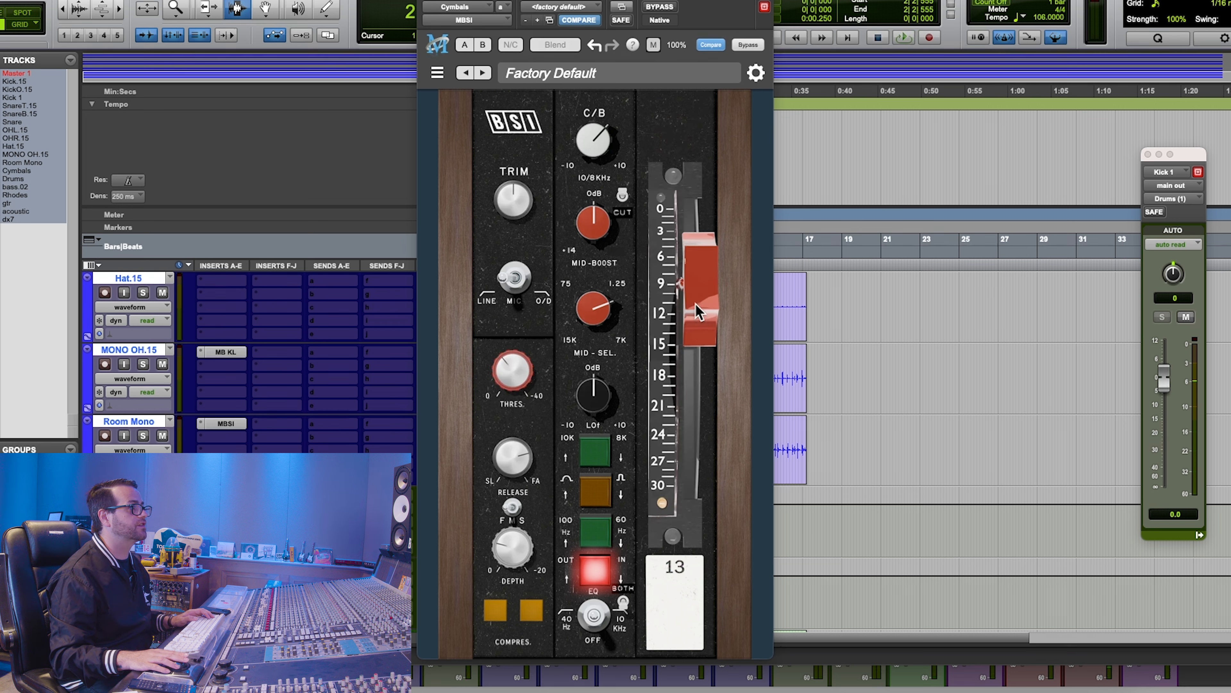
pyautogui.moveTo(697, 294)
pyautogui.mouseDown()
pyautogui.moveTo(701, 314)
pyautogui.moveTo(697, 304)
pyautogui.mouseUp()
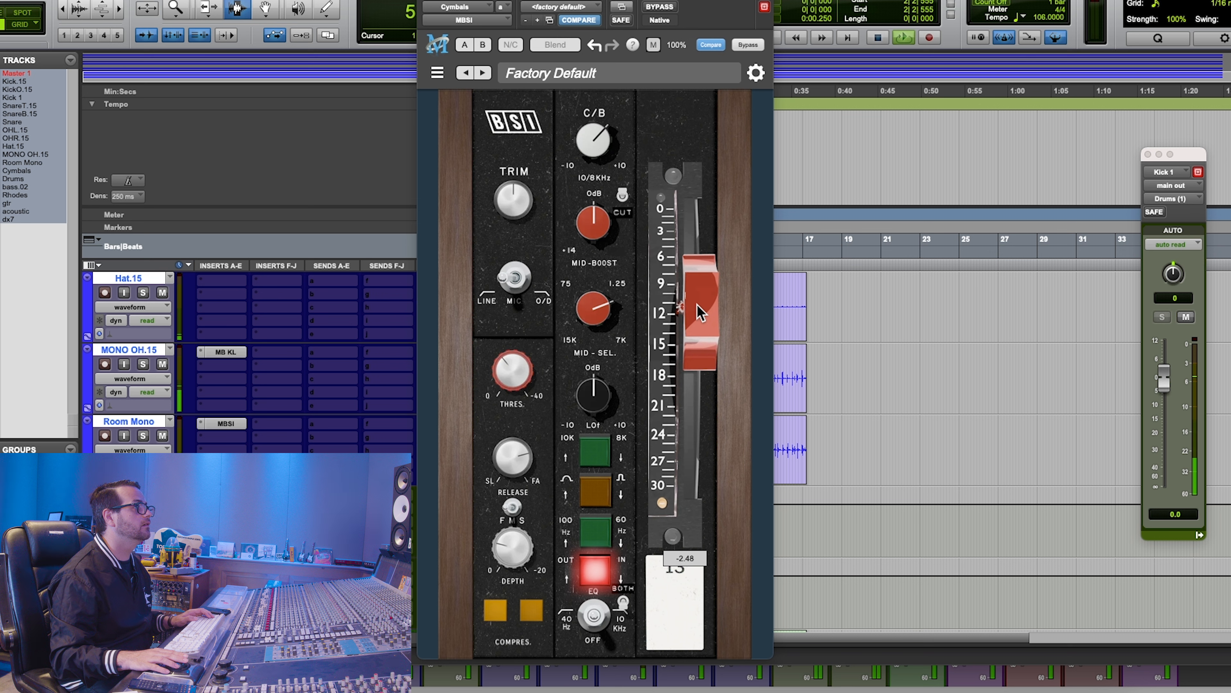
pyautogui.moveTo(697, 304); pyautogui.dragTo(697, 307)
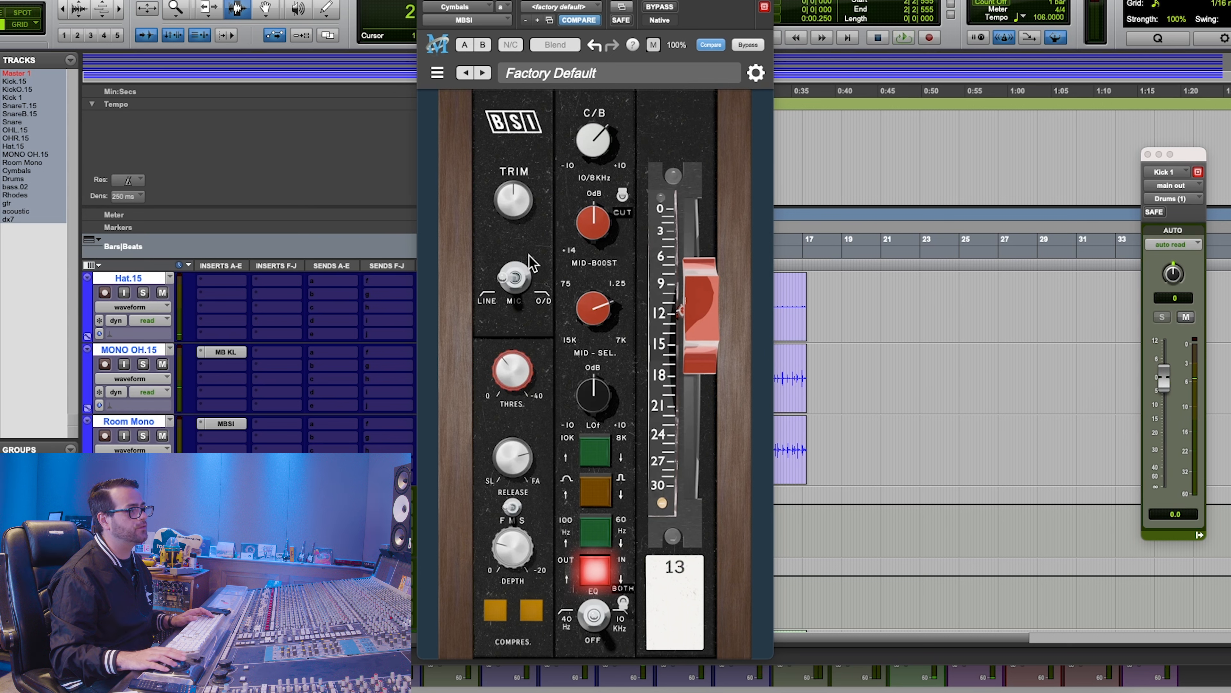
# Switch the Cymbals plugin's filter to 10 kHz and start playback
pyautogui.click(630, 613)
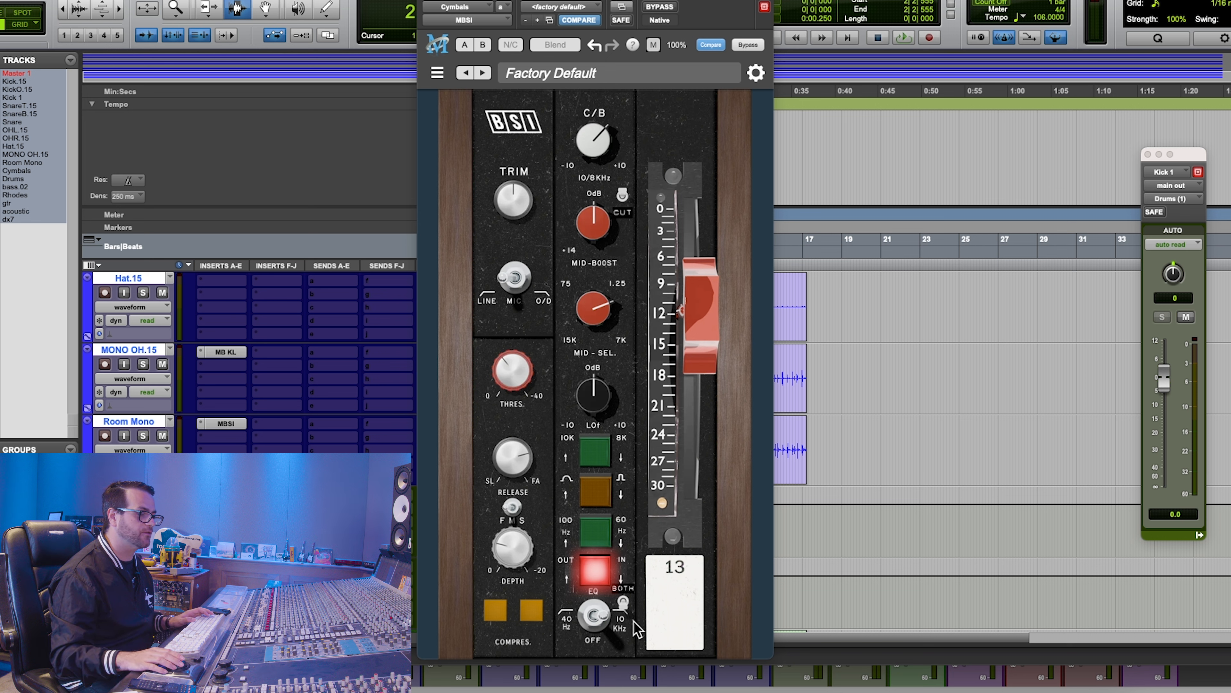
pyautogui.press('space')
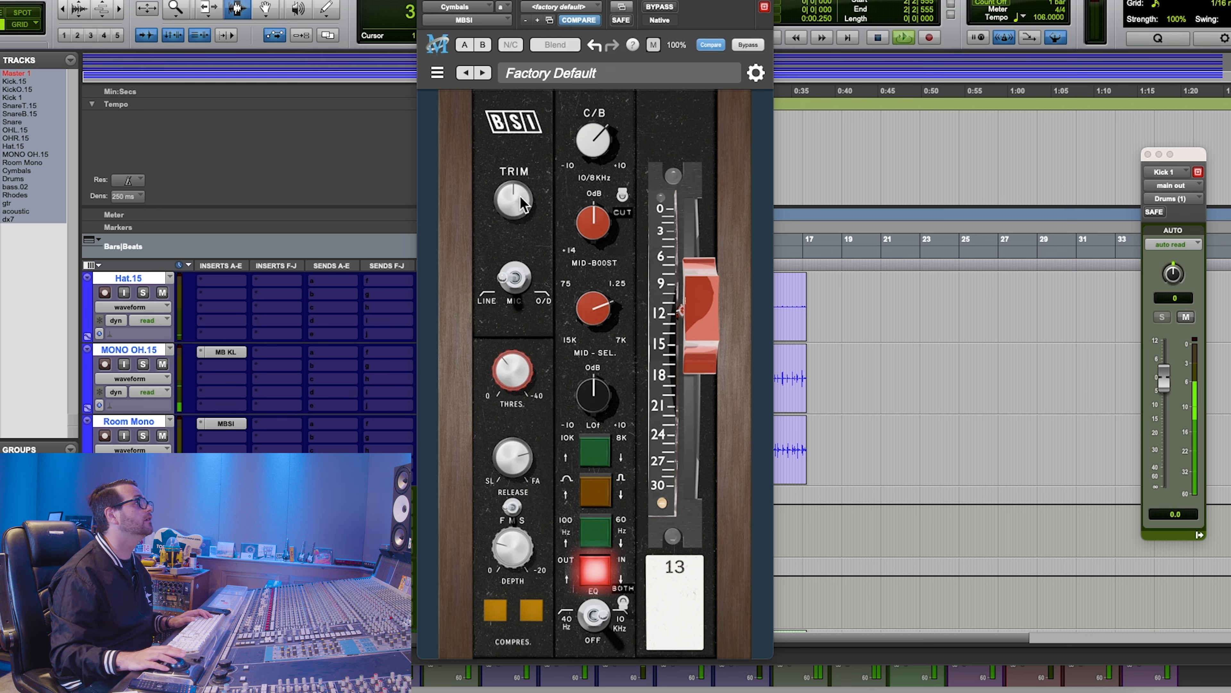
# Fine-tune the Cymbals C/B boost during playback, close the plugin window and stop playback
pyautogui.moveTo(599, 149); pyautogui.dragTo(599, 148)
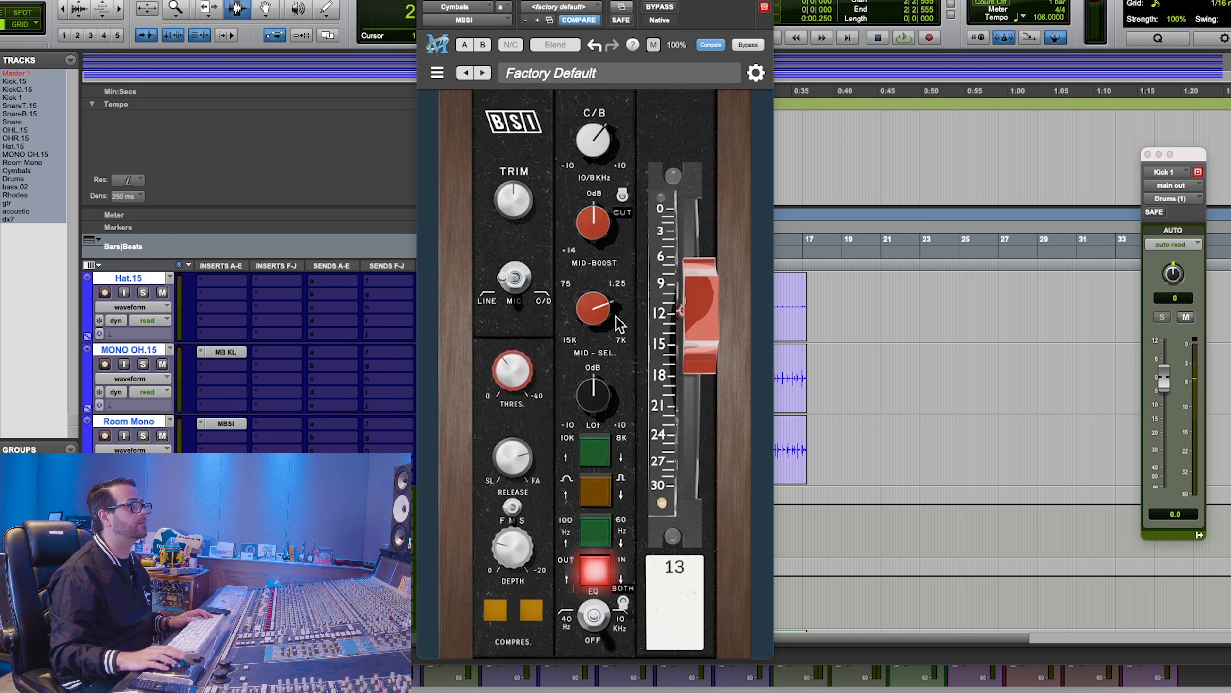
pyautogui.moveTo(595, 148); pyautogui.dragTo(595, 152)
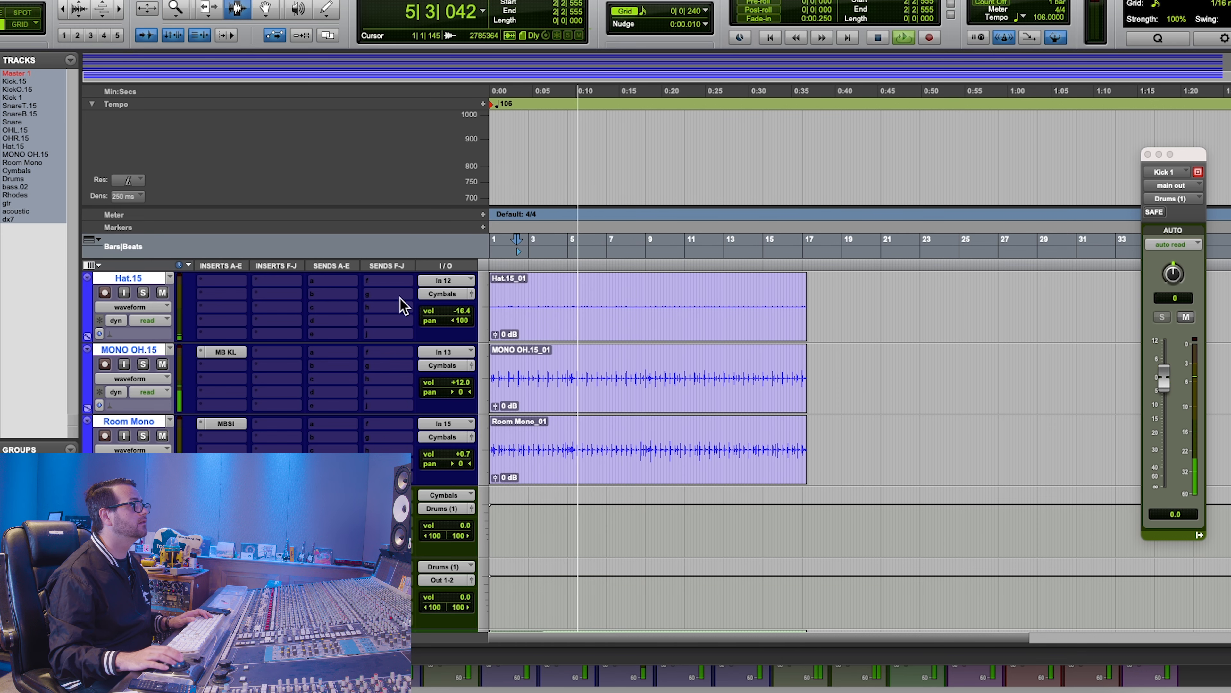
pyautogui.press('space')
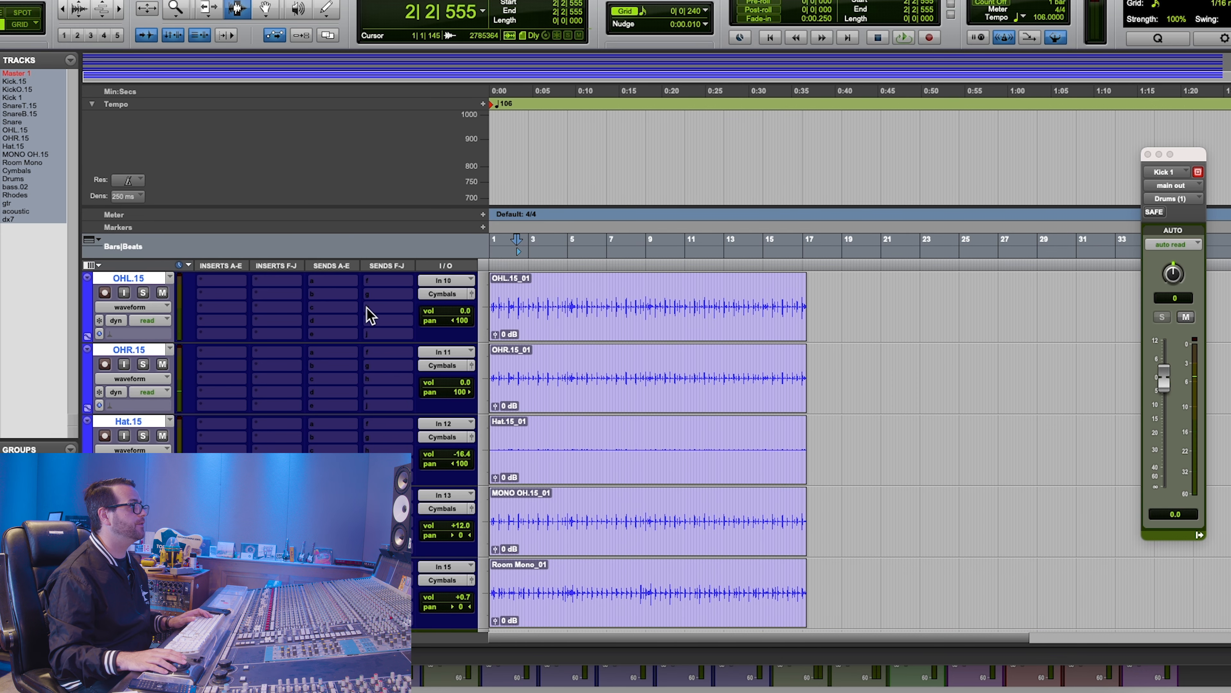
# Insert the MBSI channel strip on the Kick 1 track
pyautogui.scroll(3, 353, 314)
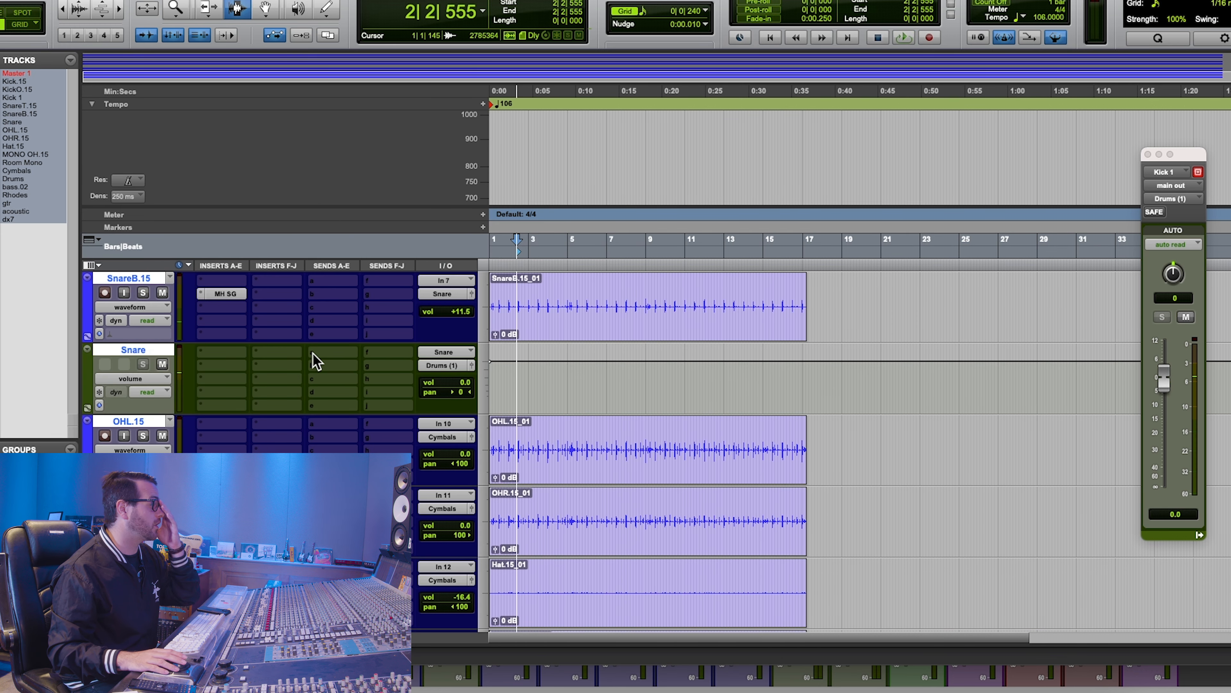
pyautogui.scroll(4, 314, 358)
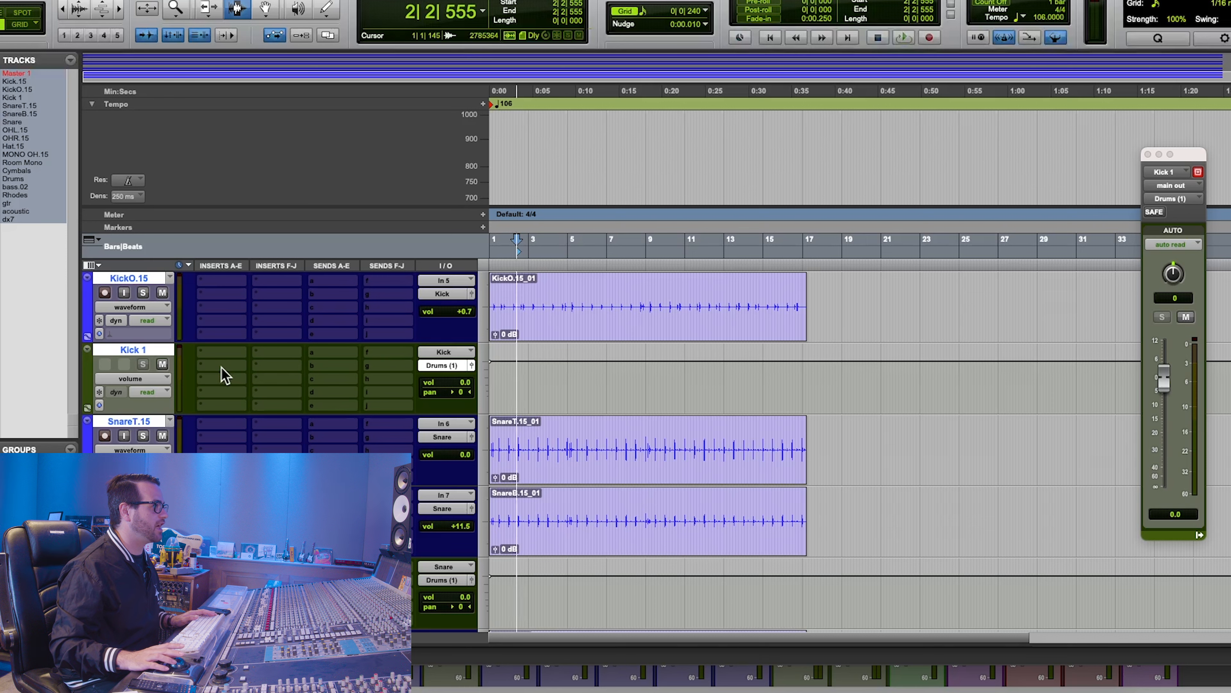
pyautogui.click(221, 367)
pyautogui.click(277, 337)
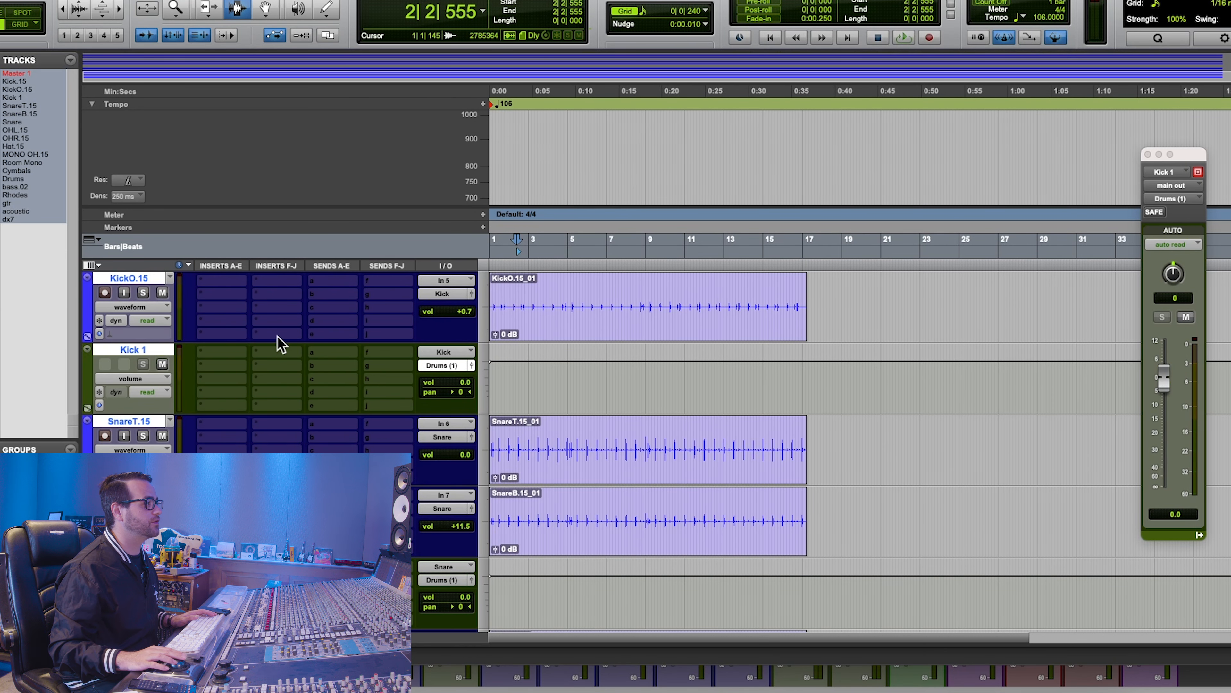
# Engage Kick 1's compressor with more depth, a faster release and a lower threshold, and copy the MBSI plugin to the Snare track
pyautogui.moveTo(513, 540); pyautogui.dragTo(513, 516)
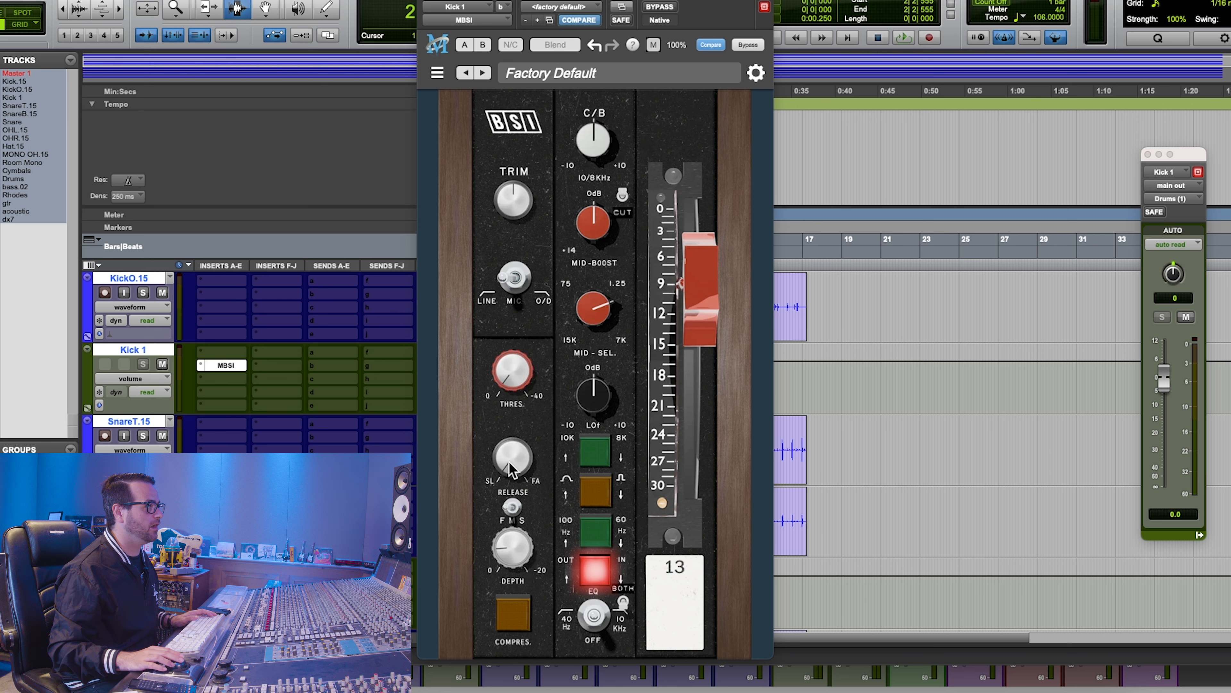
pyautogui.moveTo(524, 473); pyautogui.dragTo(521, 423)
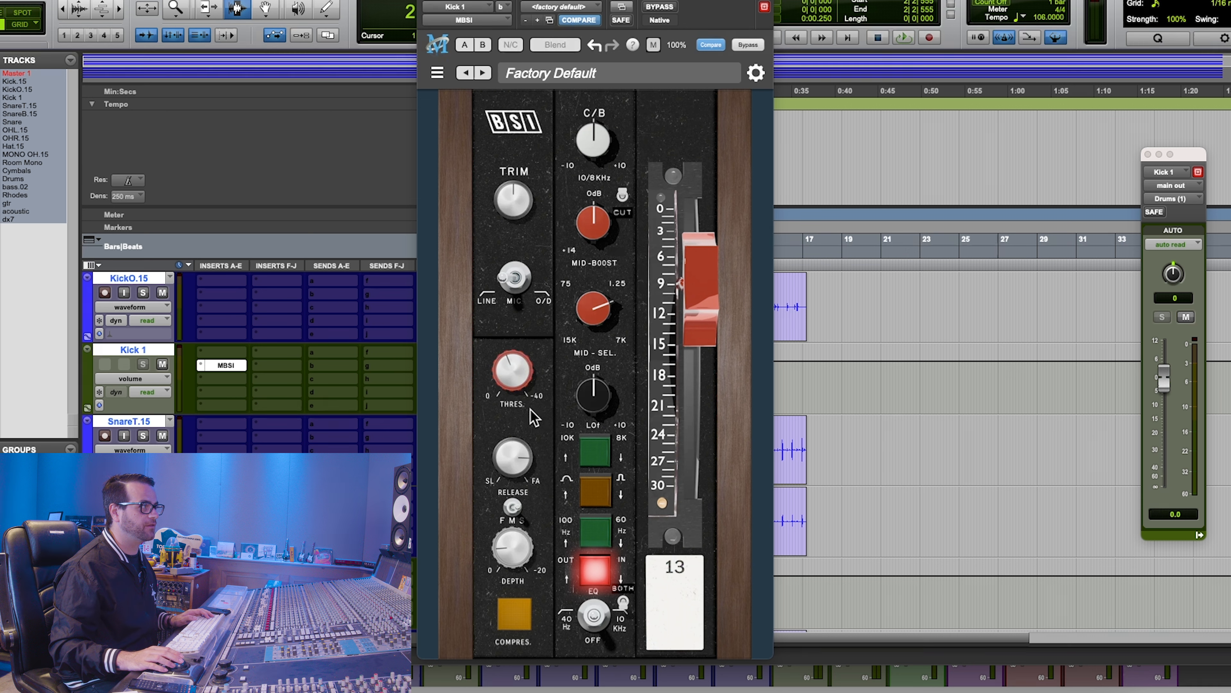
pyautogui.moveTo(510, 392); pyautogui.dragTo(517, 362)
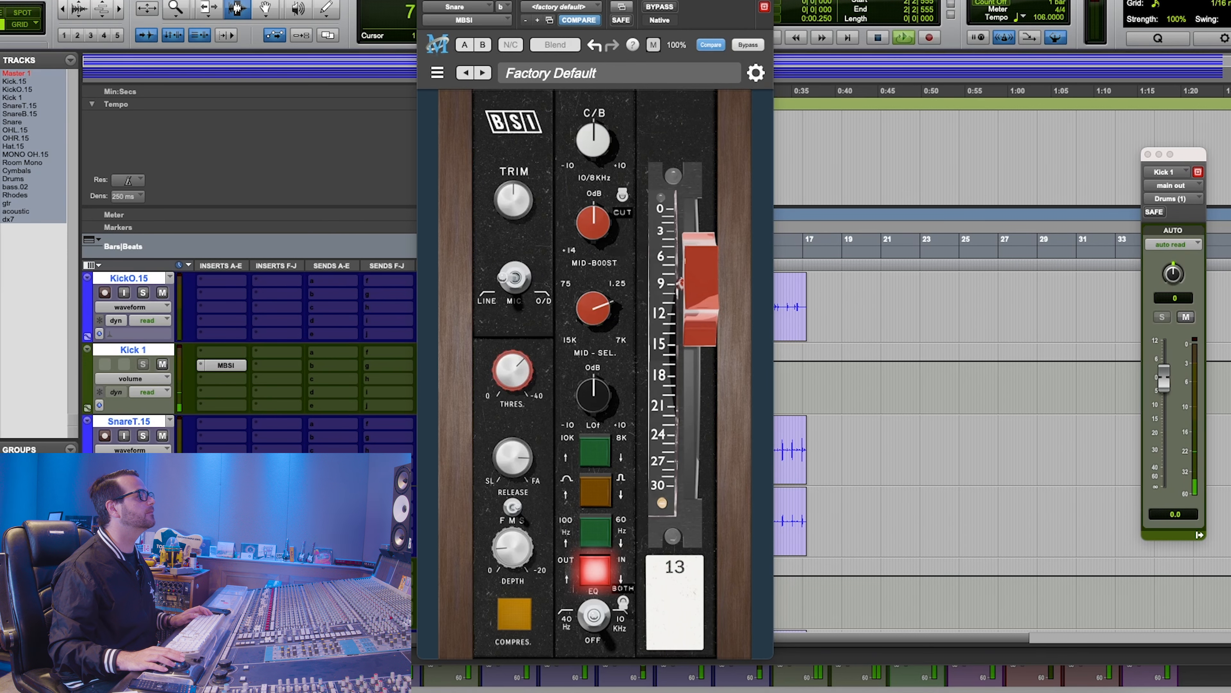
# Check the MBSI insert on the Snare track and reopen the Kick 1 plugin
pyautogui.scroll(-3, 255, 378)
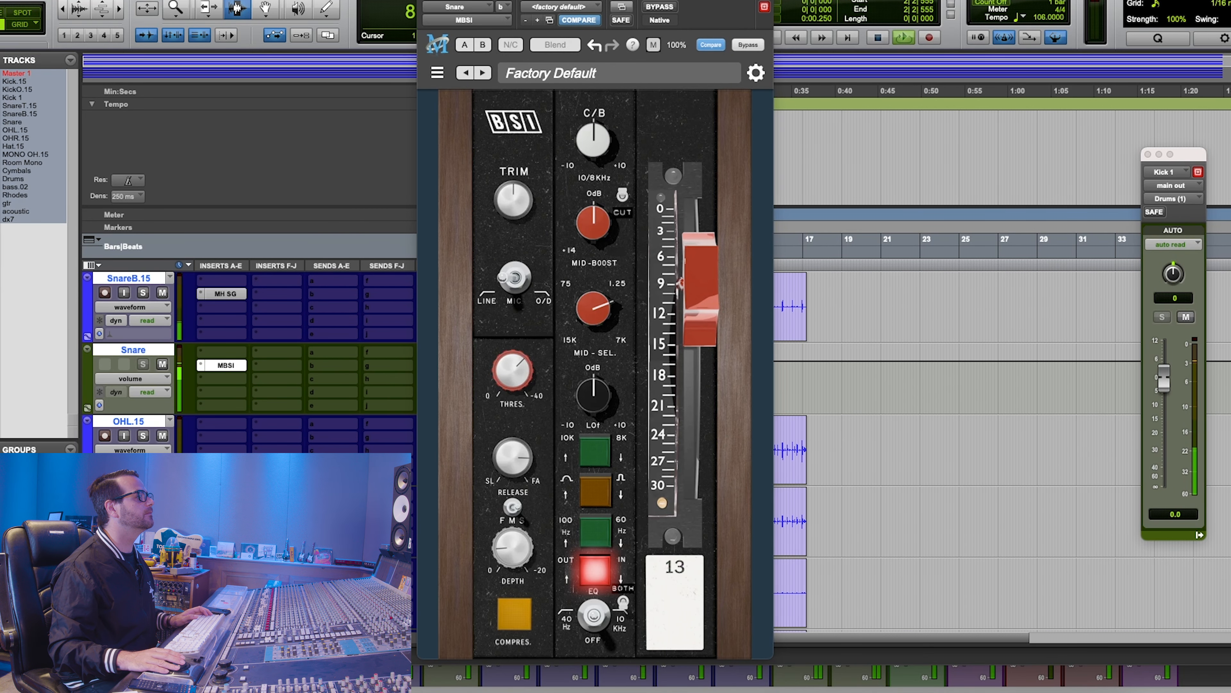
pyautogui.scroll(-5, 255, 378)
pyautogui.scroll(8, 255, 378)
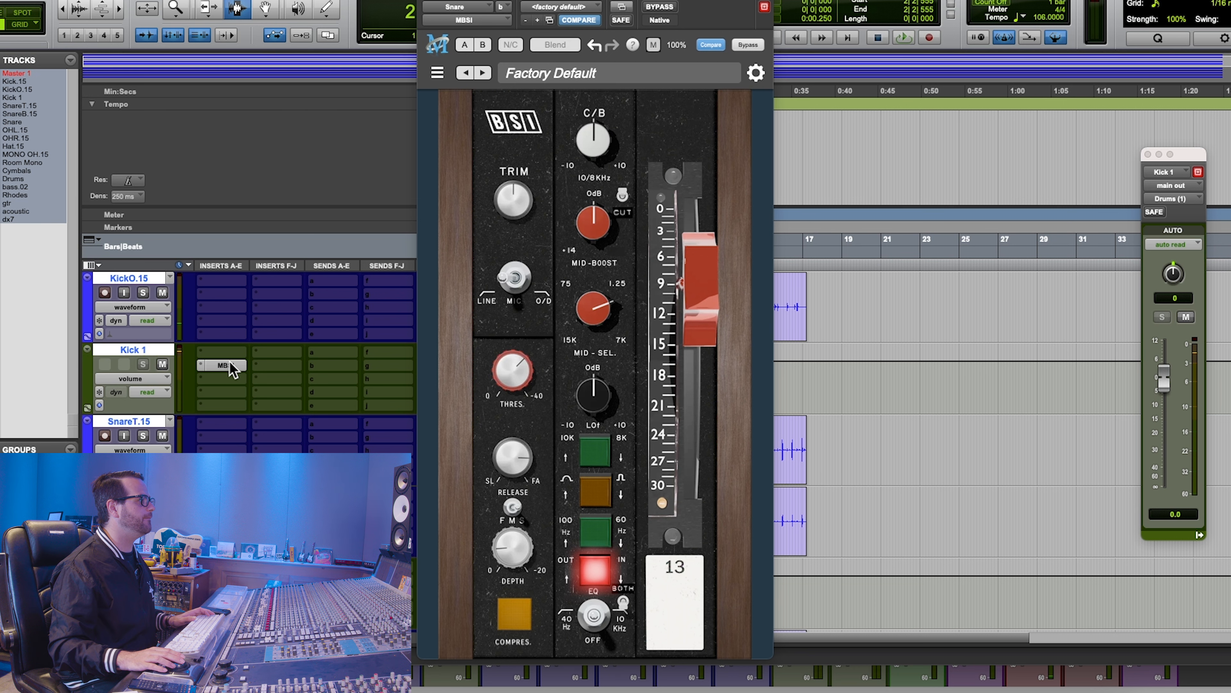
pyautogui.scroll(-1, 243, 413)
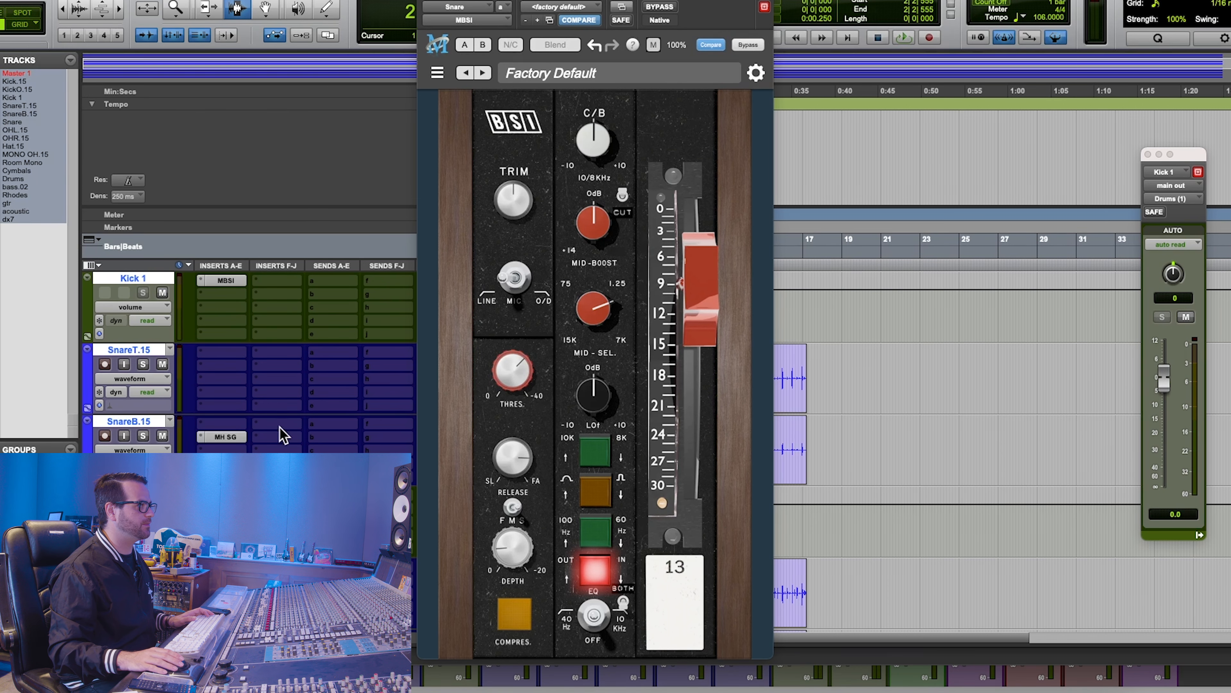
pyautogui.scroll(2, 276, 434)
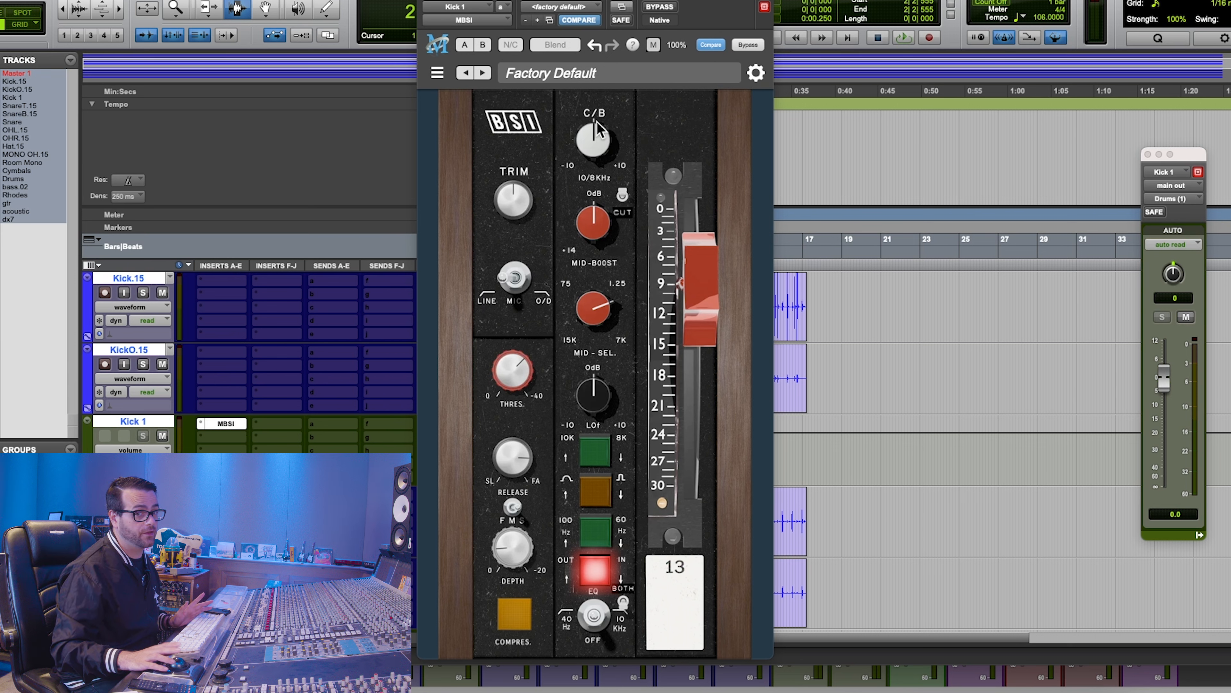
# Cut Kick 1's C/B EQ fully to -10 and boost its low frequencies to about 2.48 at 60 Hz
pyautogui.moveTo(597, 122)
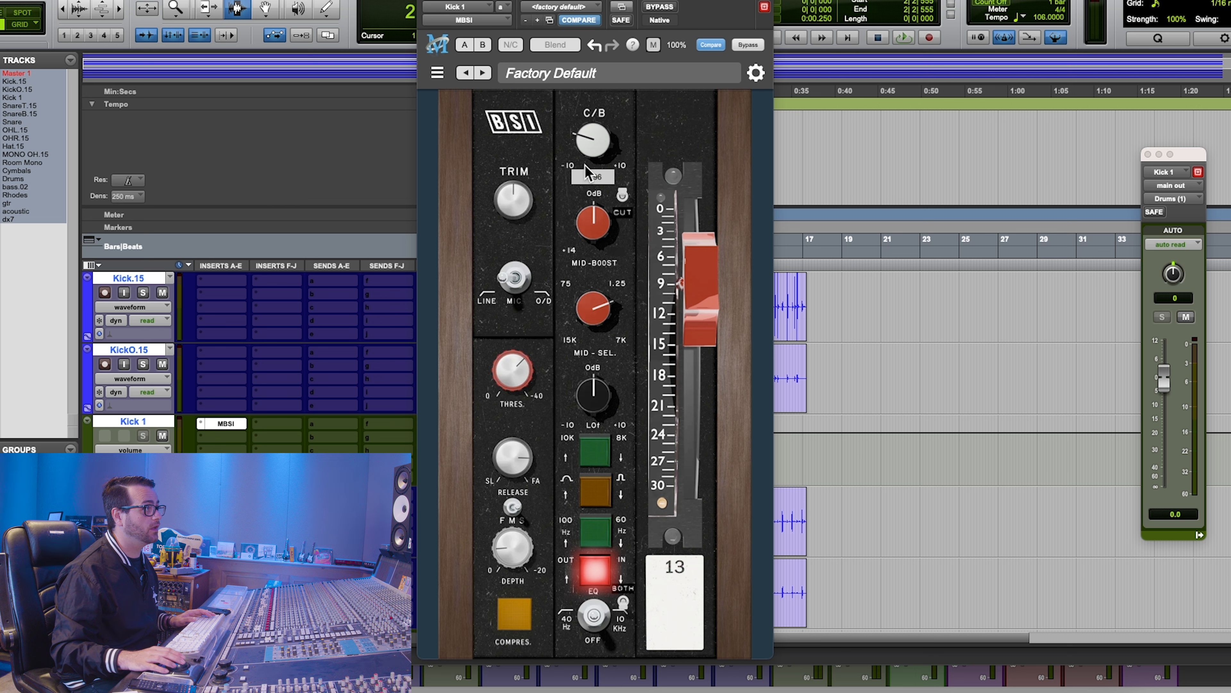
pyautogui.press('space')
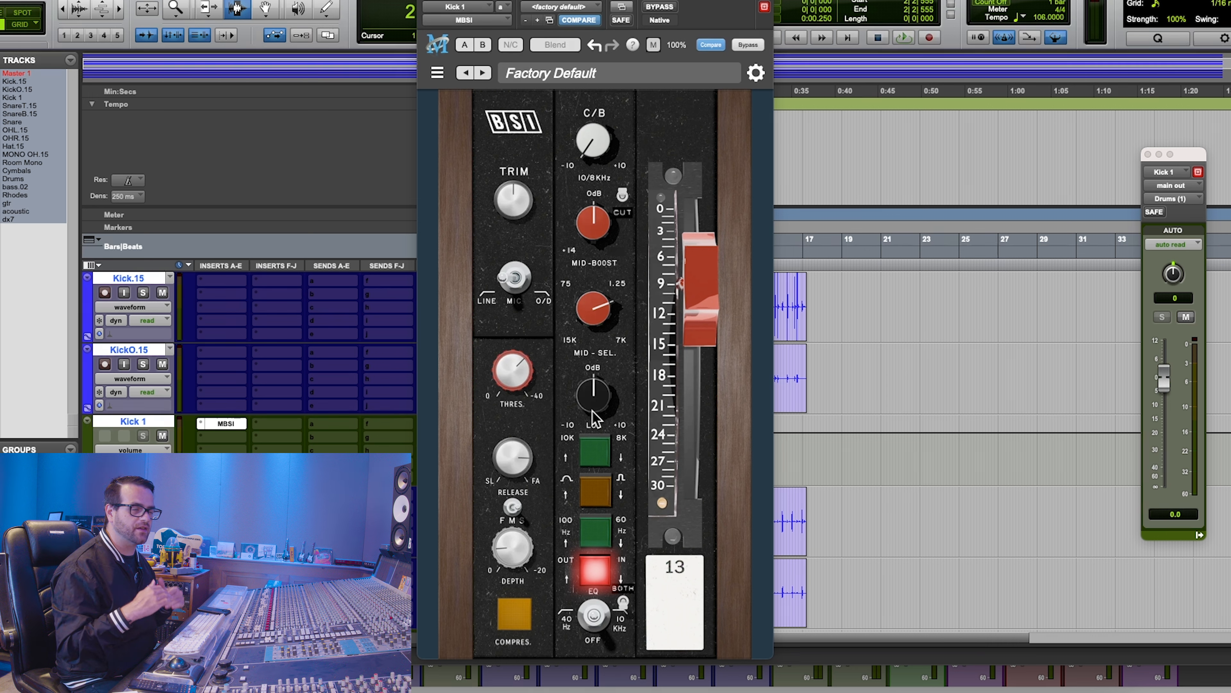
pyautogui.moveTo(592, 410); pyautogui.dragTo(594, 383)
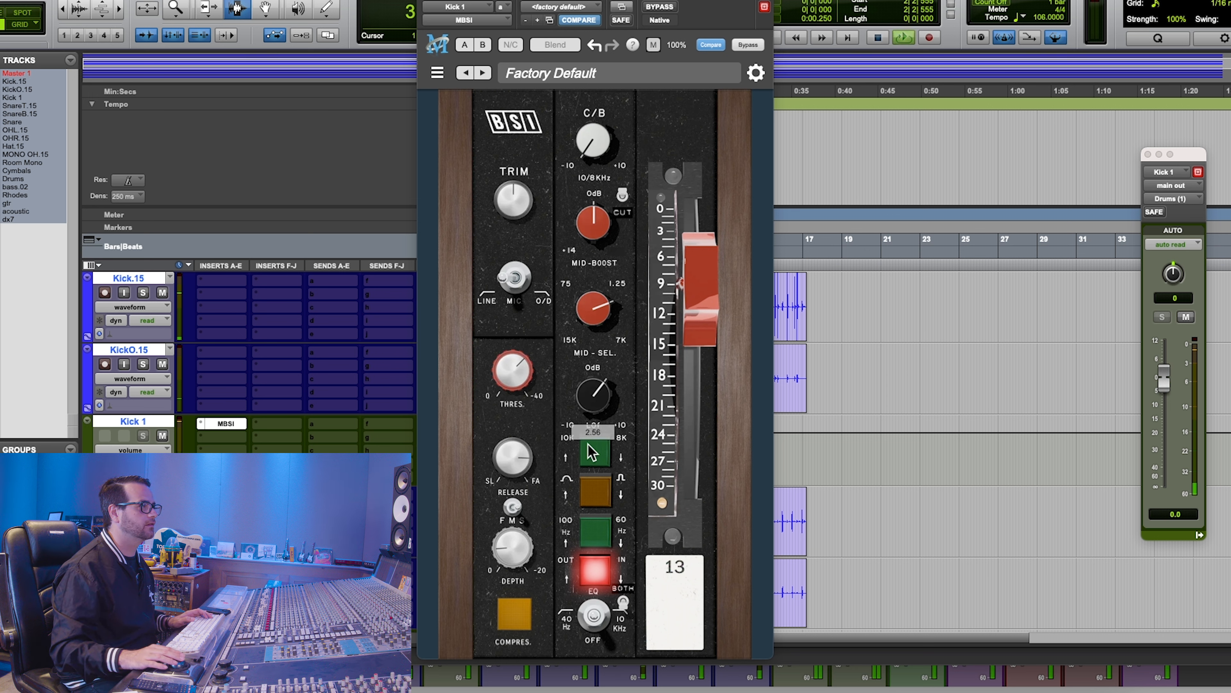
pyautogui.click(600, 534)
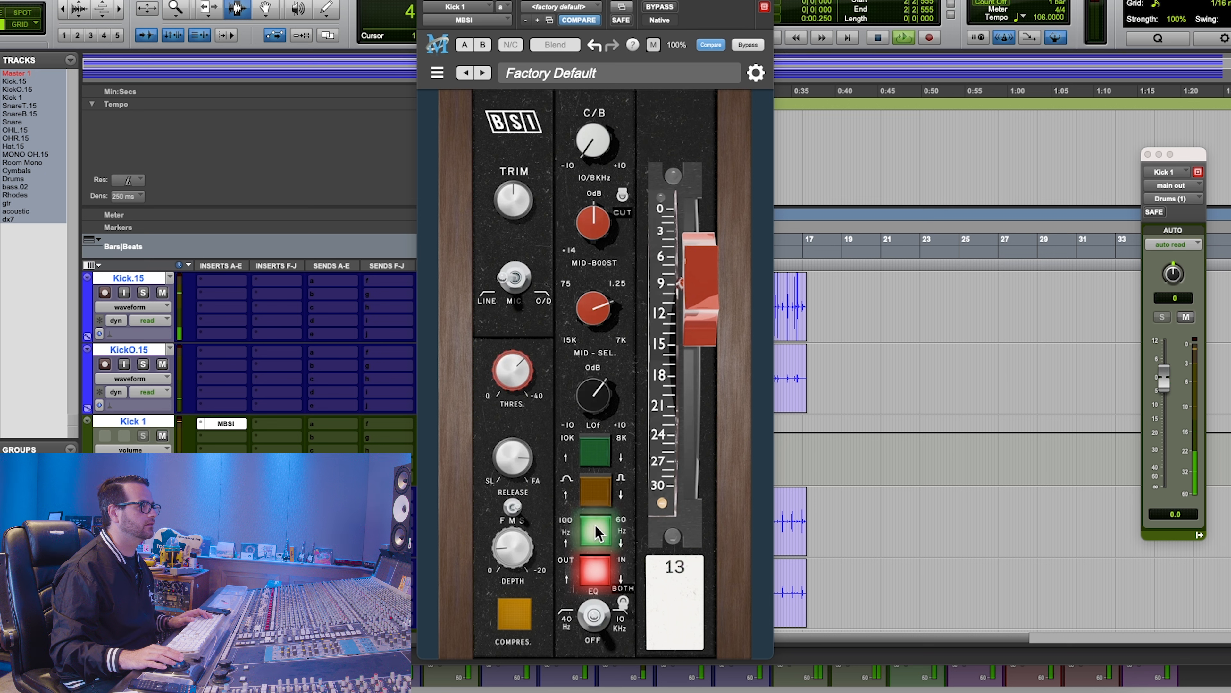
pyautogui.moveTo(598, 408); pyautogui.dragTo(598, 404)
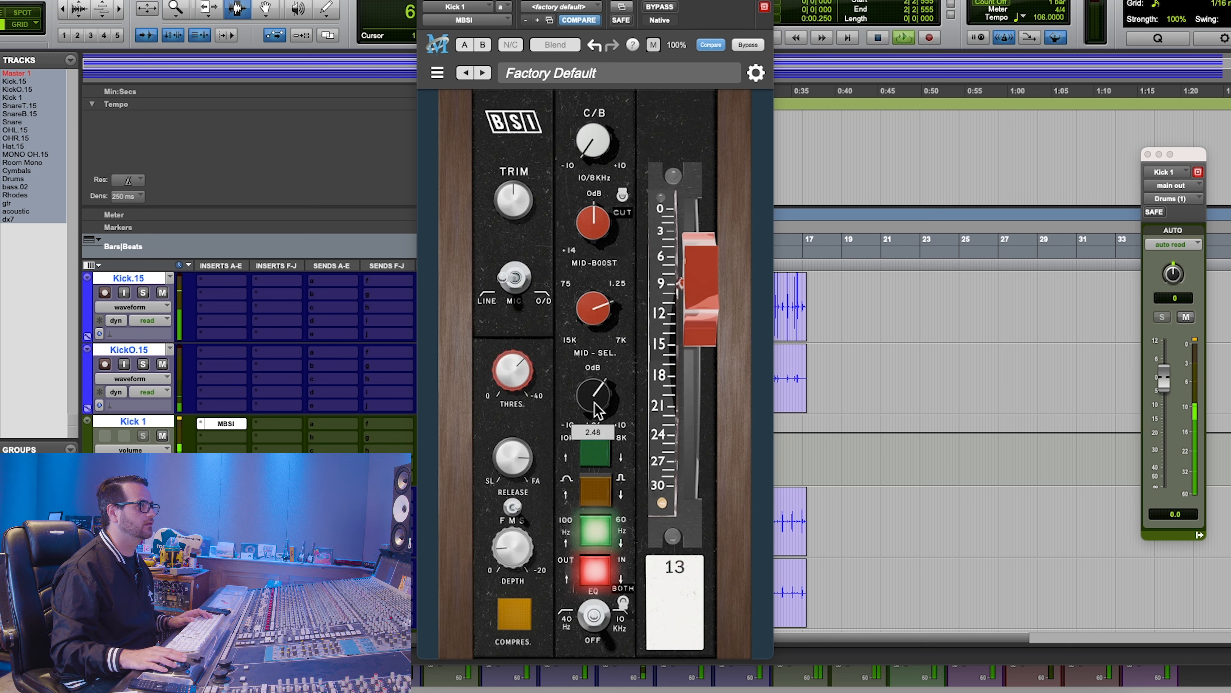
# Tune Kick 1's Mid-Sel. frequency with only a slight Mid-Boost, and switch its high-frequency EQ to 8K
pyautogui.moveTo(592, 306); pyautogui.dragTo(594, 309)
pyautogui.moveTo(603, 227); pyautogui.dragTo(609, 216)
pyautogui.moveTo(596, 310)
pyautogui.mouseDown()
pyautogui.moveTo(600, 291)
pyautogui.moveTo(592, 313)
pyautogui.mouseUp()
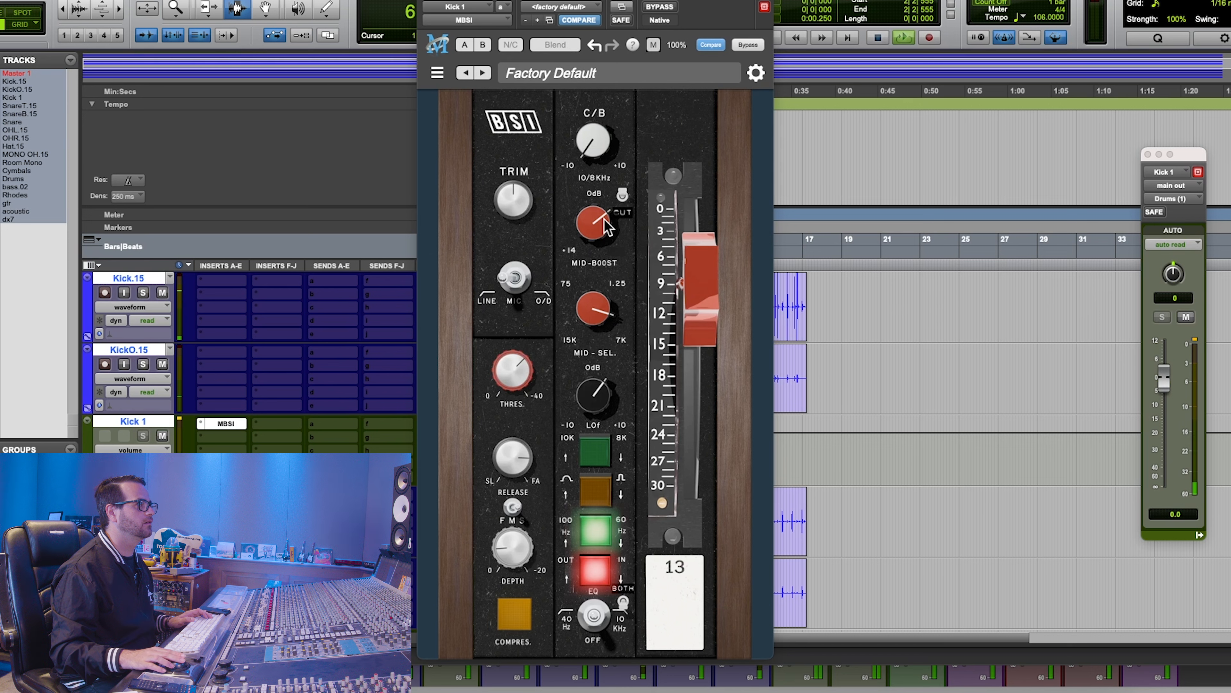
pyautogui.moveTo(607, 224)
pyautogui.moveTo(602, 313); pyautogui.dragTo(604, 320)
pyautogui.moveTo(597, 226)
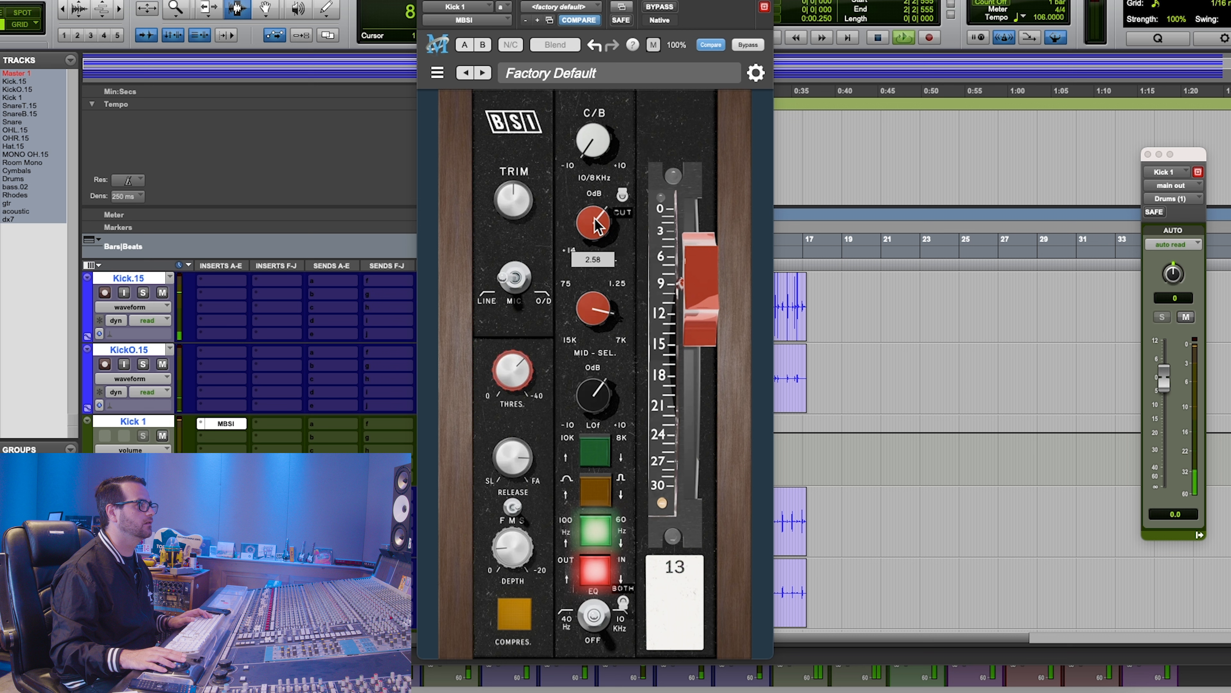
pyautogui.moveTo(595, 217); pyautogui.dragTo(591, 242)
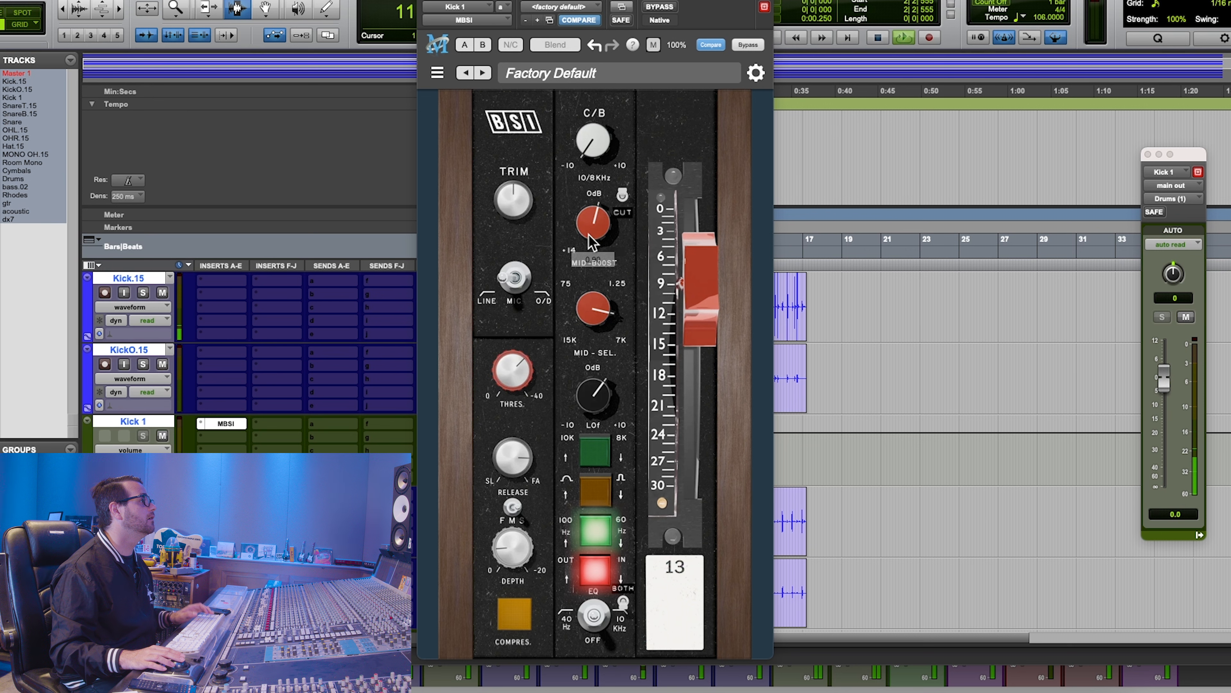
pyautogui.click(594, 458)
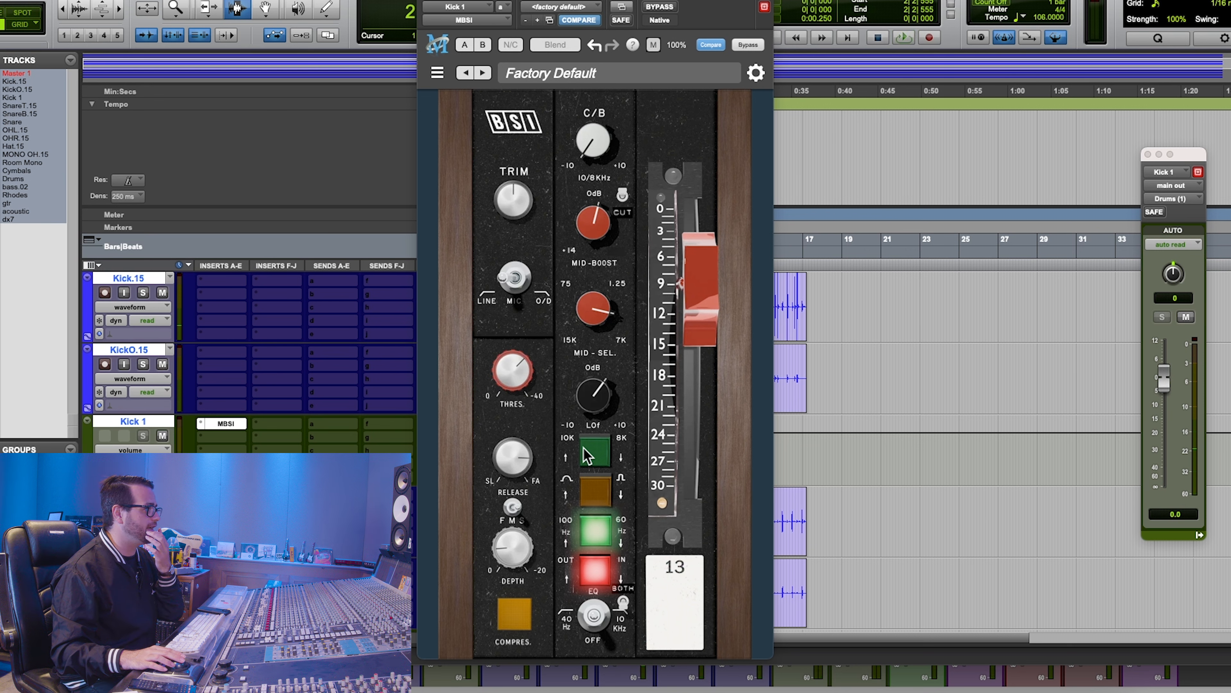
pyautogui.click(592, 446)
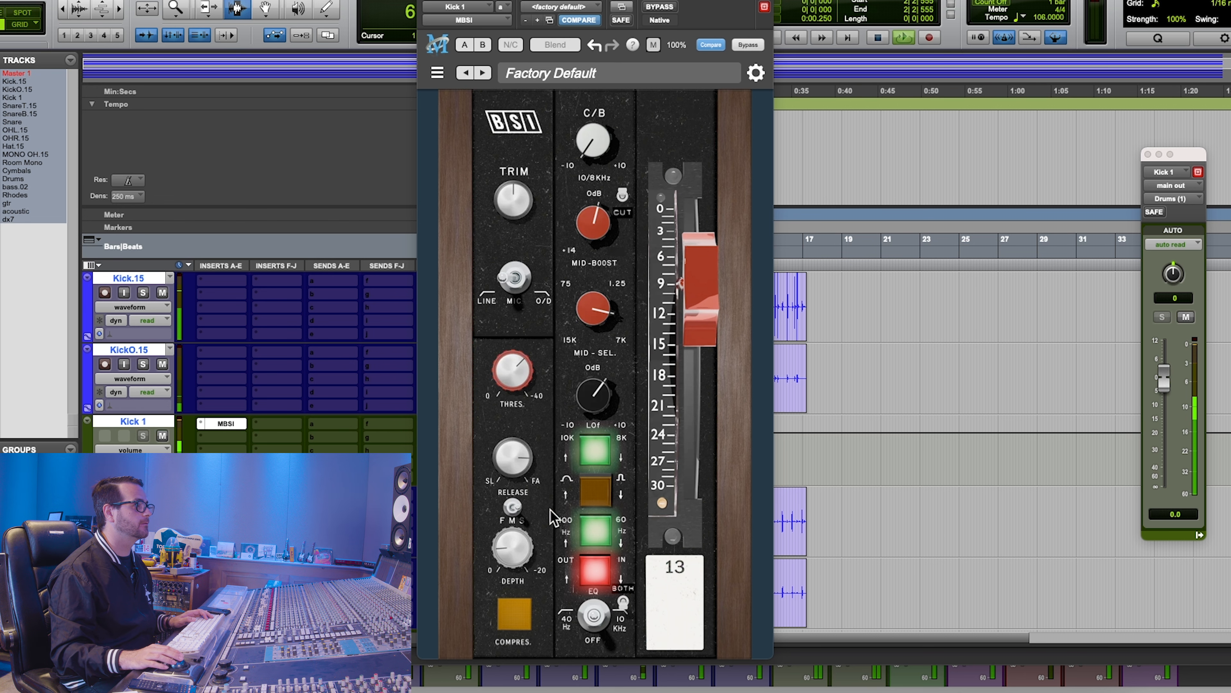
# Open the Snare track's MBSI plugin and moderately boost its low frequencies while listening
pyautogui.scroll(-3, 252, 350)
pyautogui.scroll(-2, 252, 340)
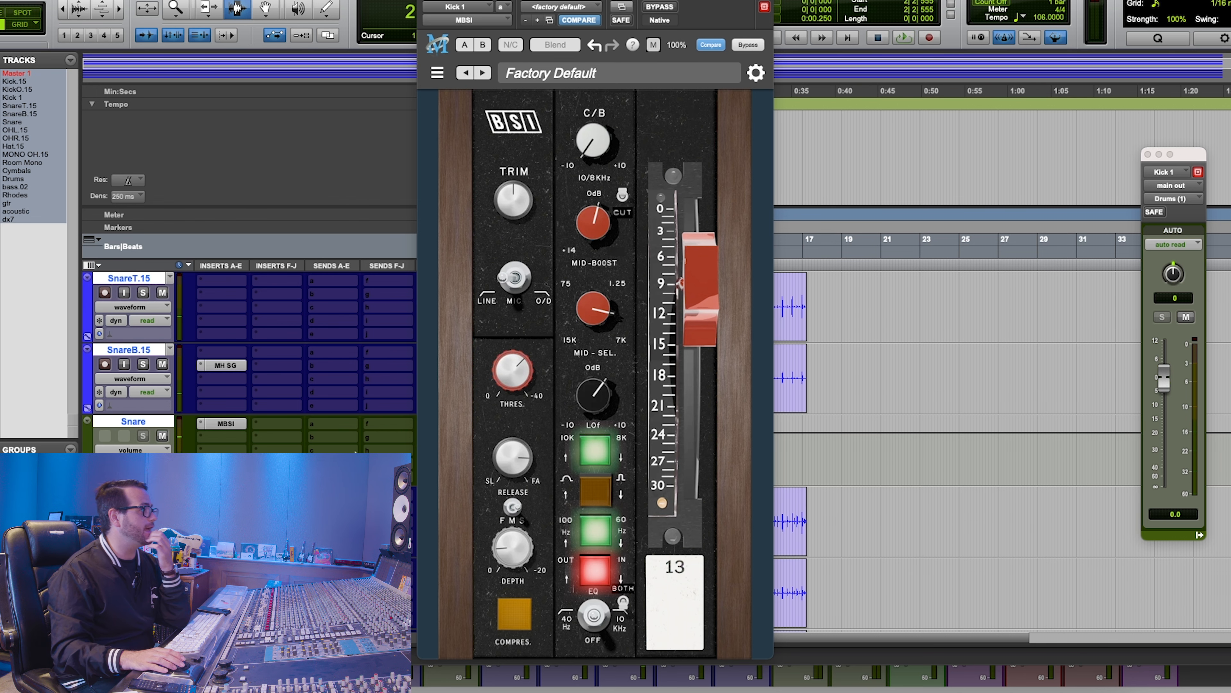
pyautogui.click(241, 424)
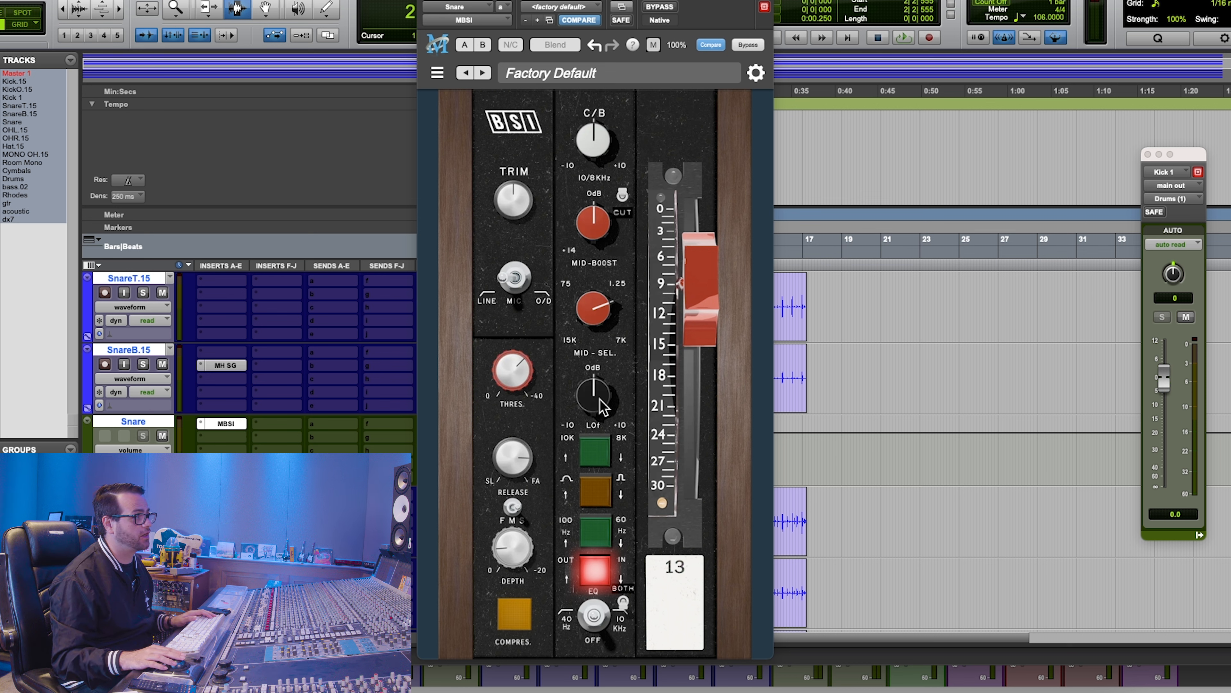
pyautogui.moveTo(598, 408); pyautogui.dragTo(612, 354)
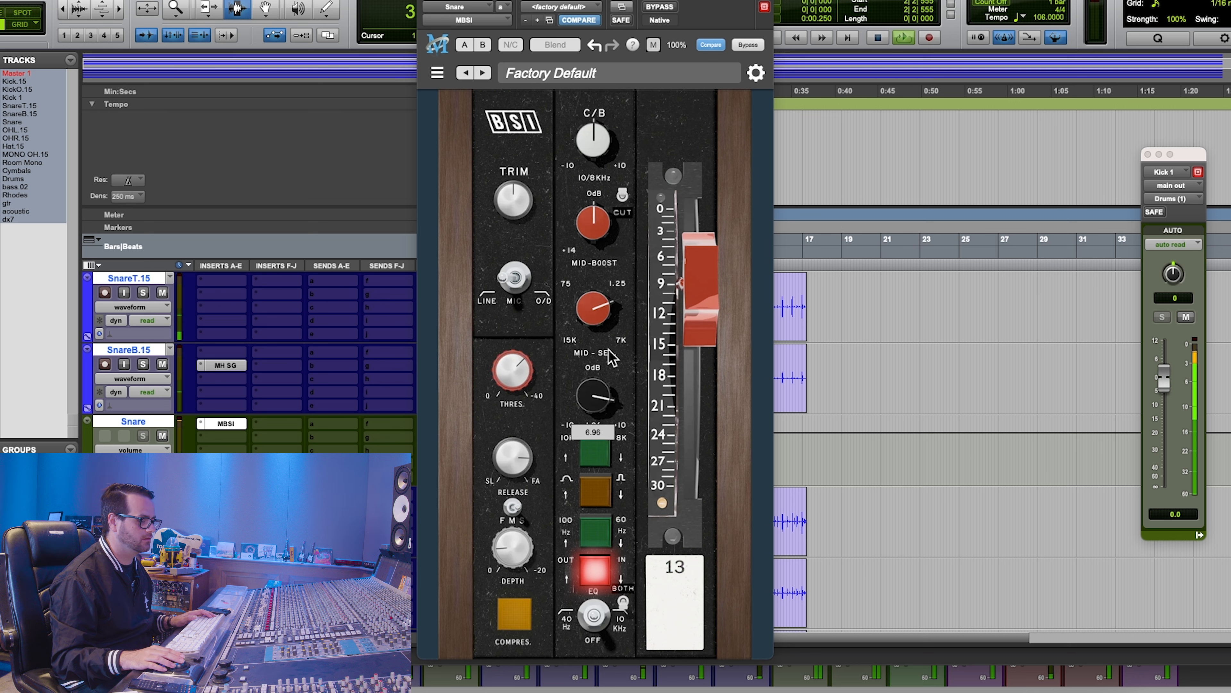
pyautogui.moveTo(609, 351)
pyautogui.mouseDown()
pyautogui.moveTo(601, 373)
pyautogui.moveTo(593, 365)
pyautogui.mouseUp()
pyautogui.press('space')
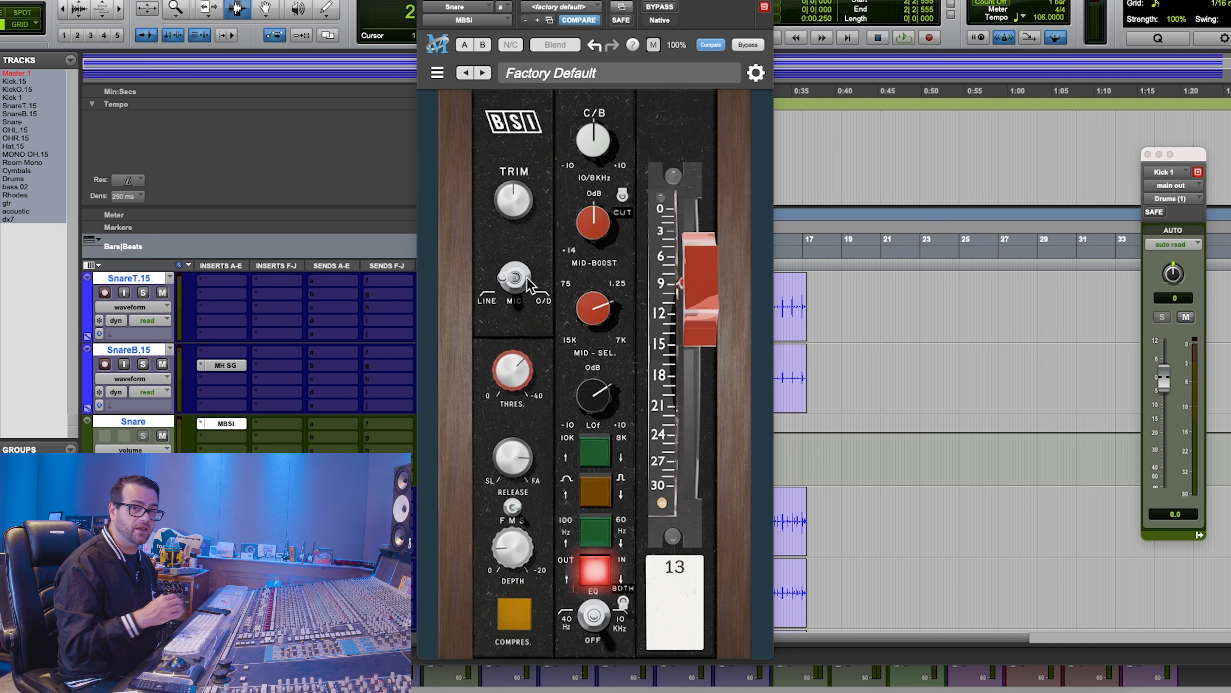
# Switch the Snare plugin's input to MIC and boost its C/B EQ to about 2.80 during playback
pyautogui.press('space')
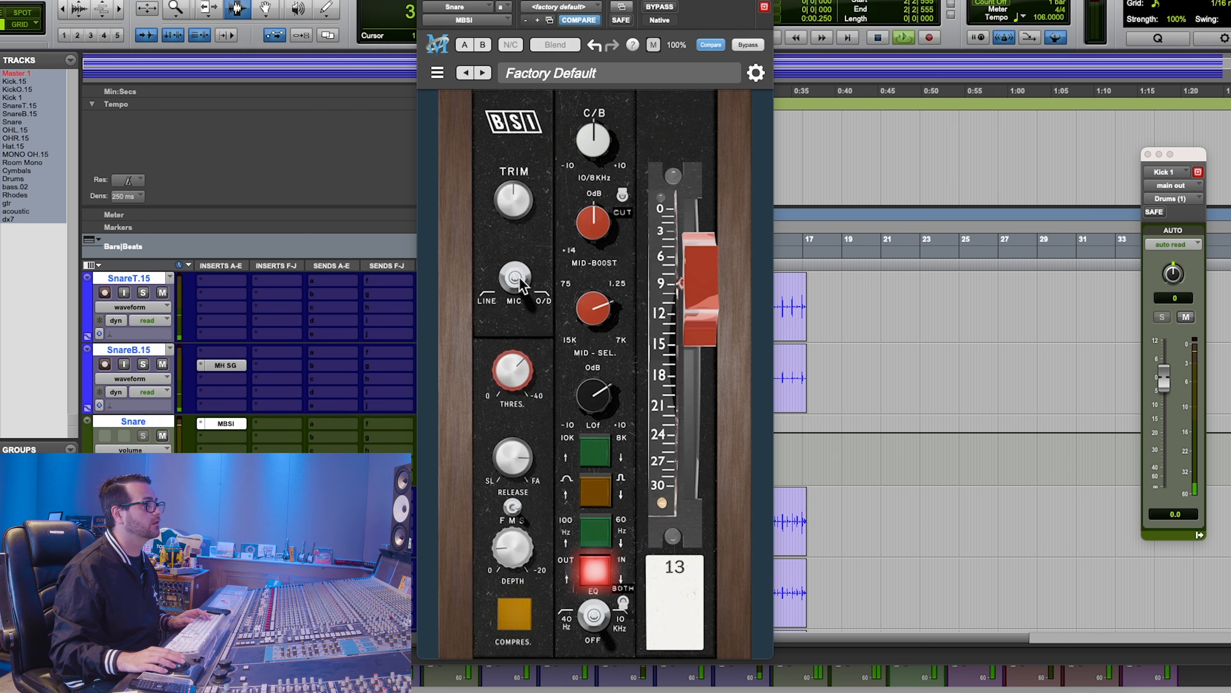
pyautogui.moveTo(592, 145); pyautogui.dragTo(592, 128)
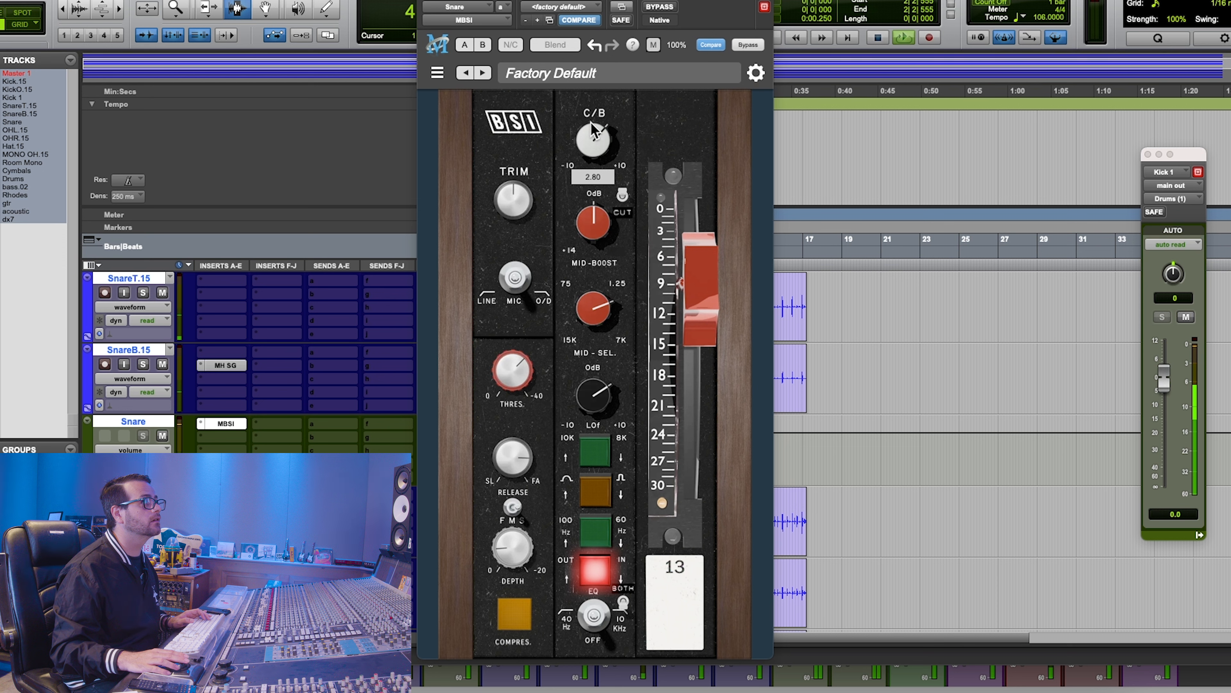
# Set the Snare plugin's Mid-Sel. frequency to about 3.25k with a slight Mid-Boost, and resume playback
pyautogui.moveTo(595, 227); pyautogui.dragTo(596, 225)
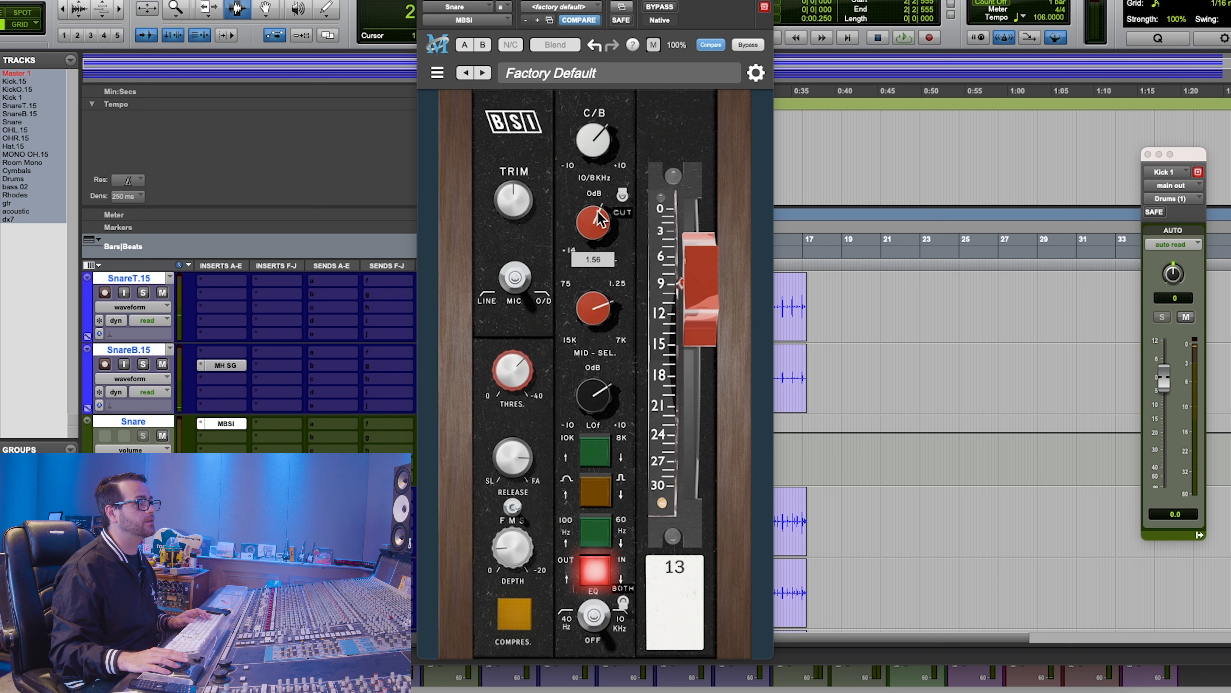
pyautogui.moveTo(601, 318); pyautogui.dragTo(604, 285)
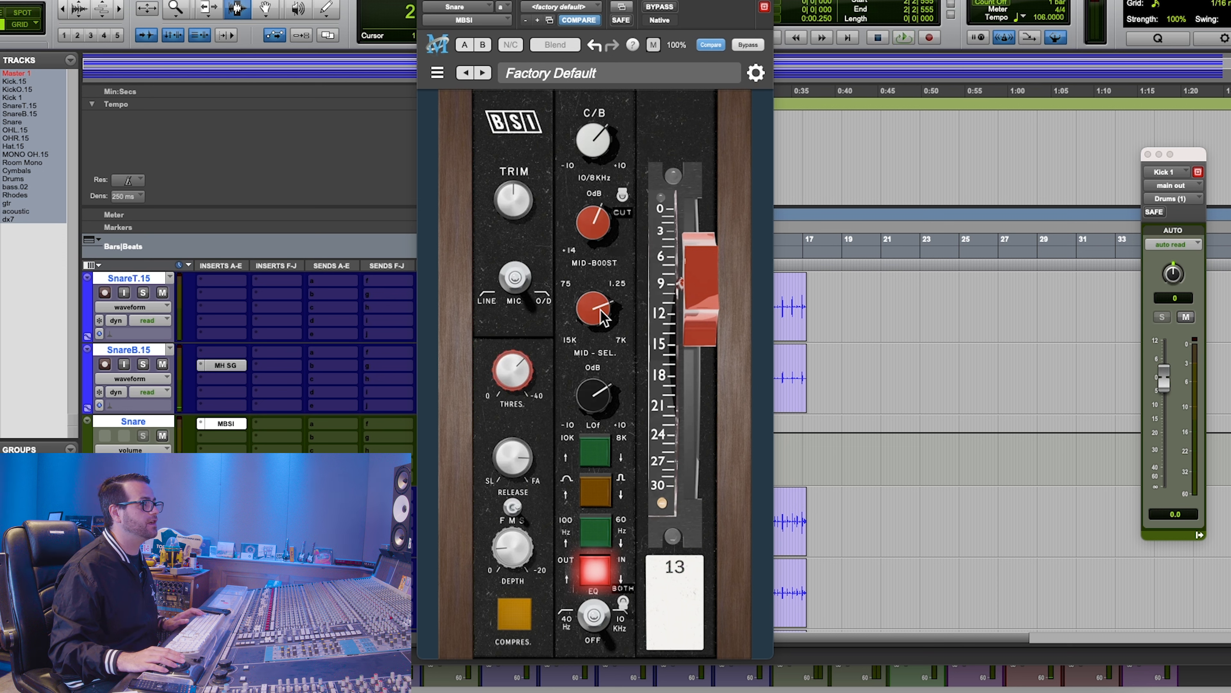
pyautogui.moveTo(609, 260); pyautogui.dragTo(605, 268)
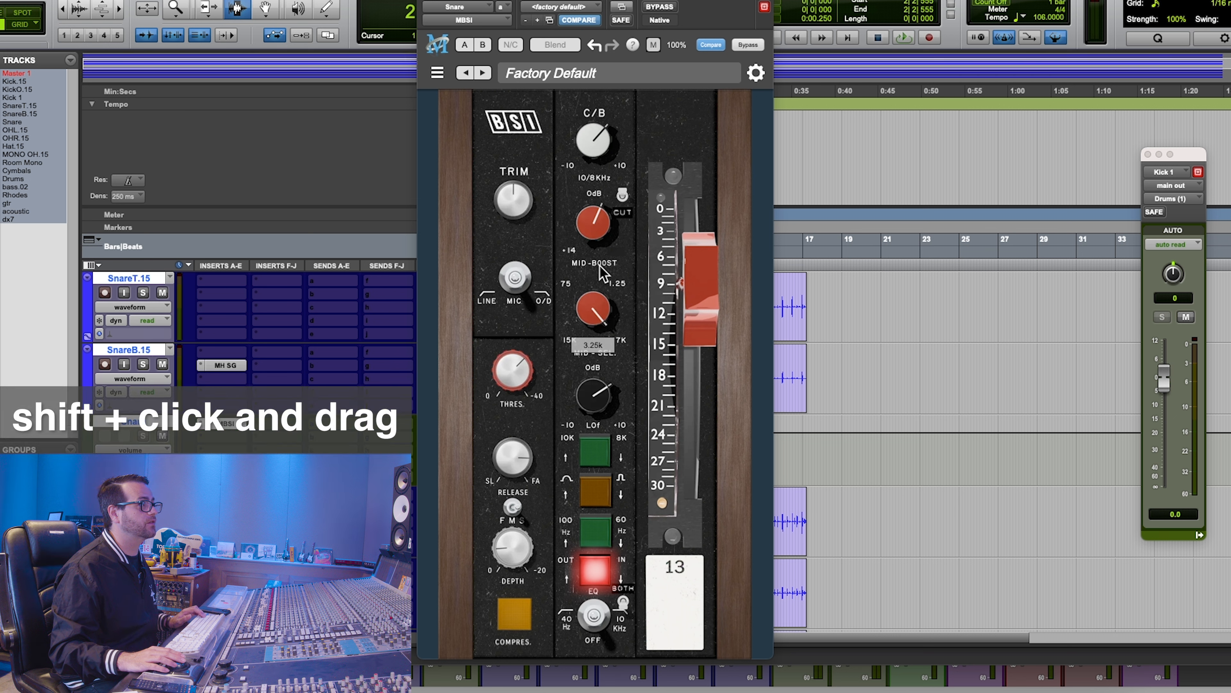
pyautogui.press('space')
pyautogui.moveTo(598, 219); pyautogui.dragTo(596, 218)
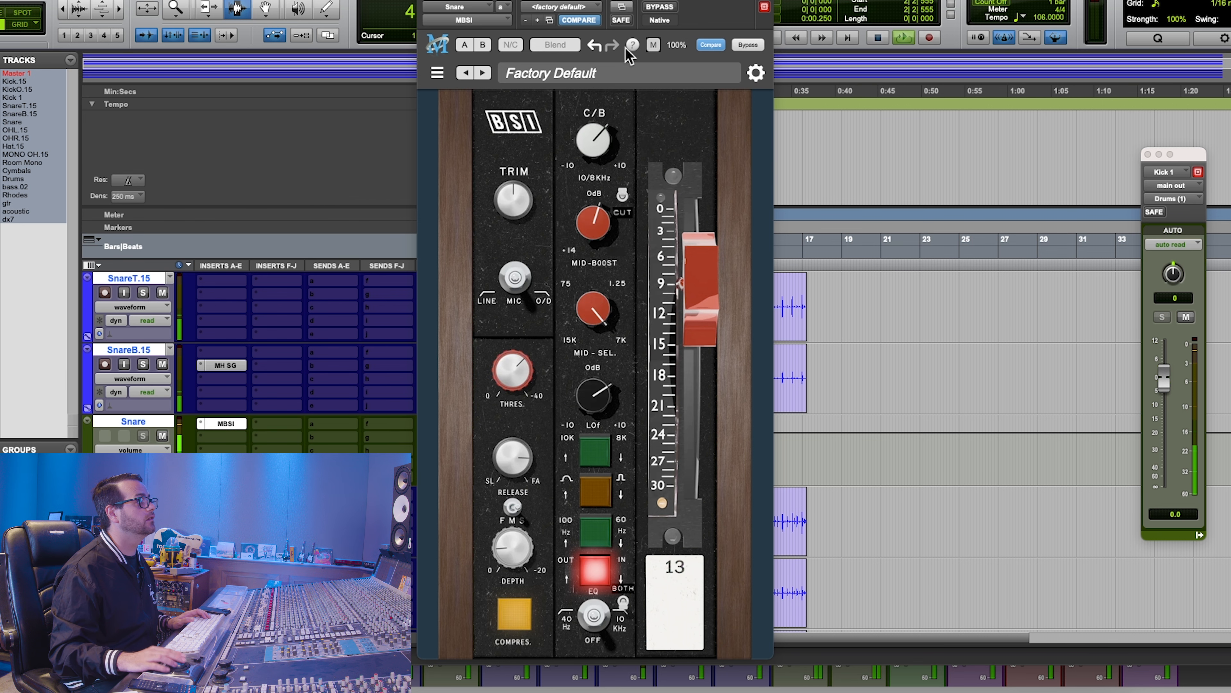
# Select the Cymbals track
pyautogui.scroll(-3, 211, 446)
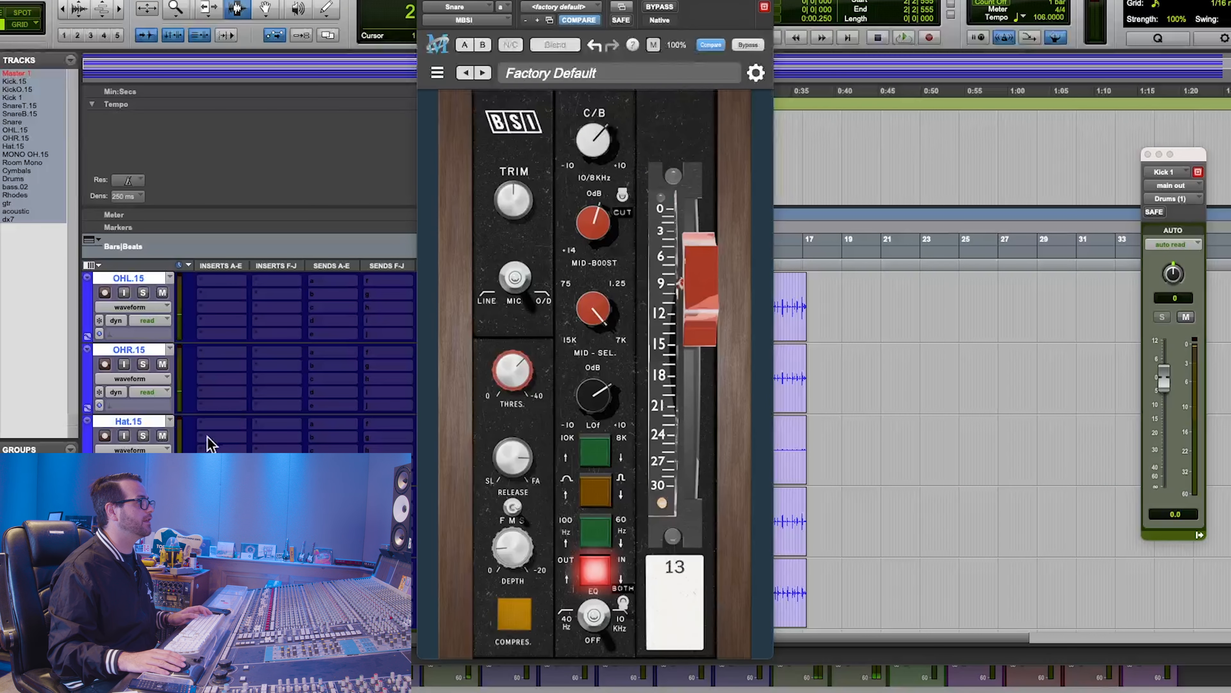
pyautogui.scroll(-3, 208, 436)
pyautogui.click(149, 421)
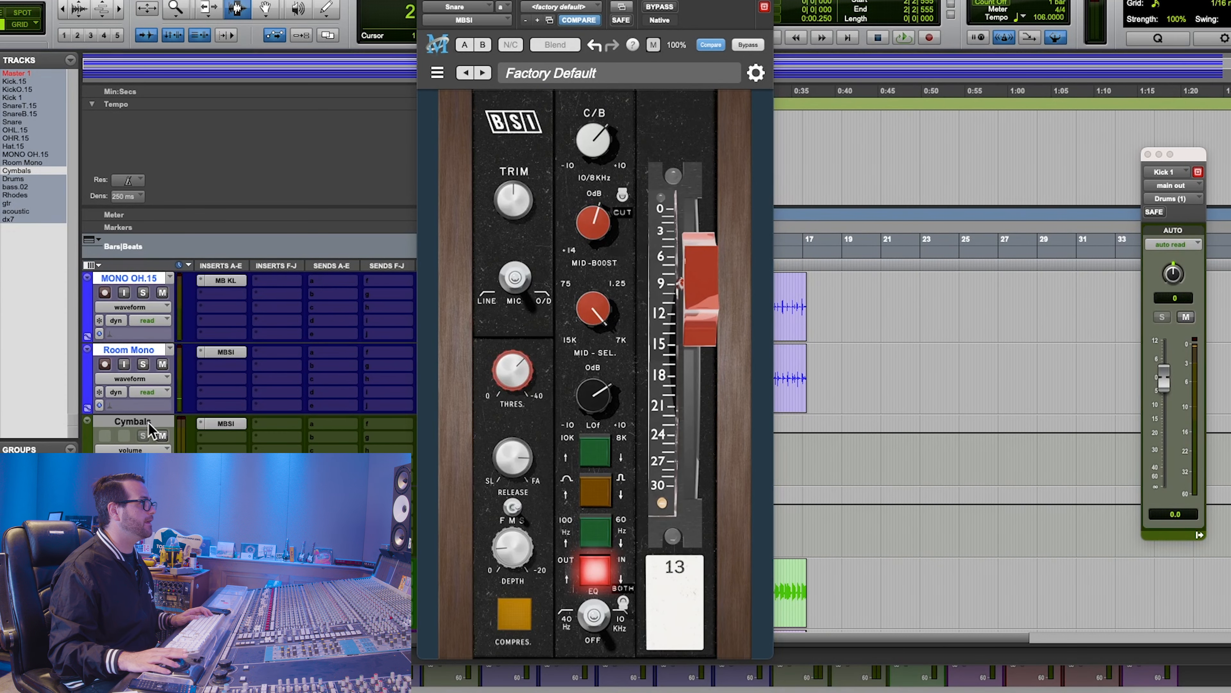
# Select the Cymbals, Snare and Kick 1 tracks together
pyautogui.click(148, 421)
pyautogui.scroll(6, 148, 421)
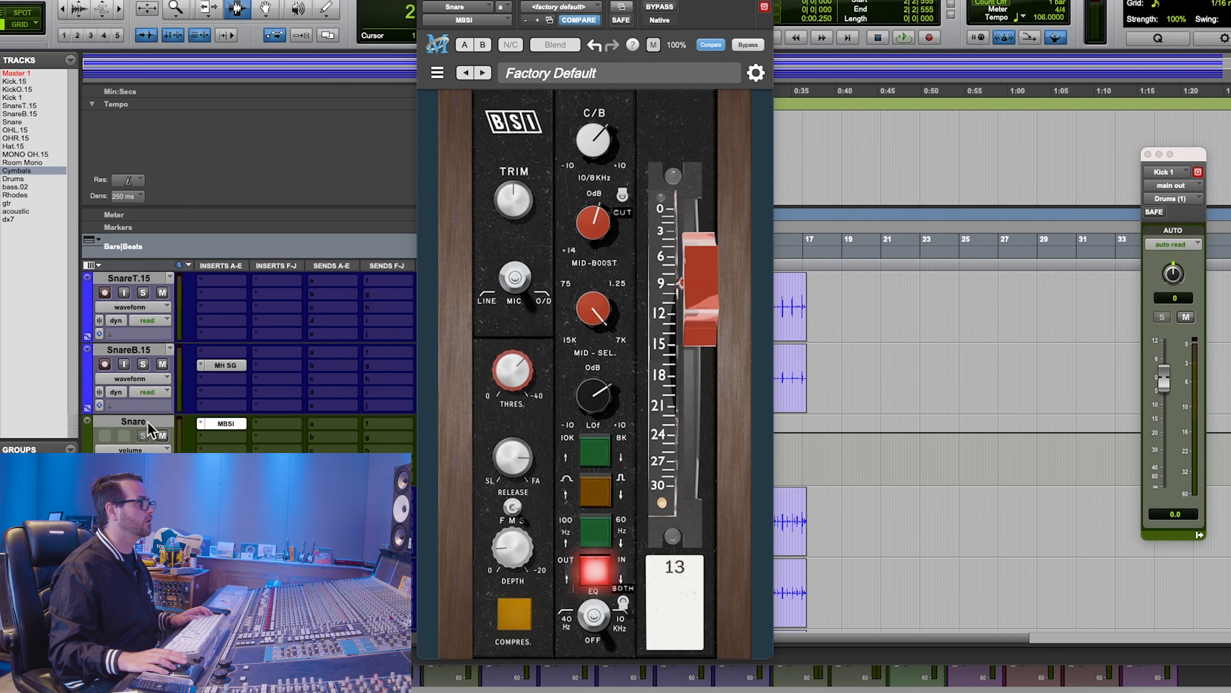
pyautogui.keyDown('super'); pyautogui.click(149, 422); pyautogui.keyUp('super')
pyautogui.scroll(3, 144, 402)
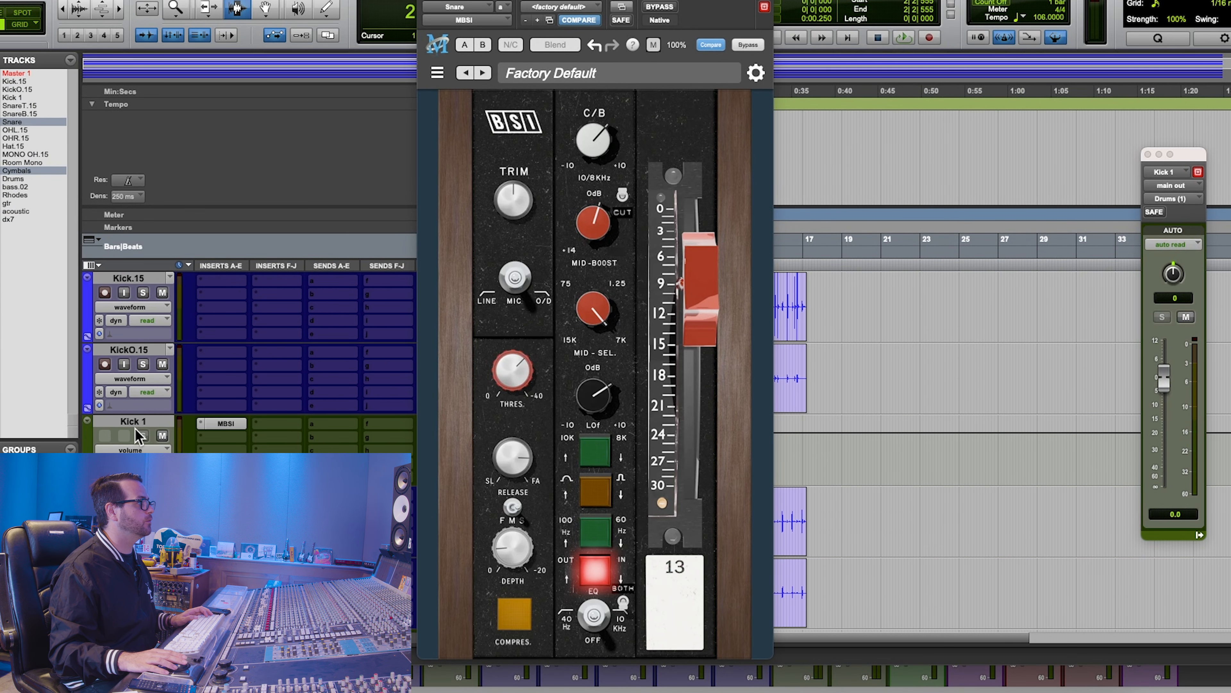
pyautogui.keyDown('super'); pyautogui.click(141, 425); pyautogui.keyUp('super')
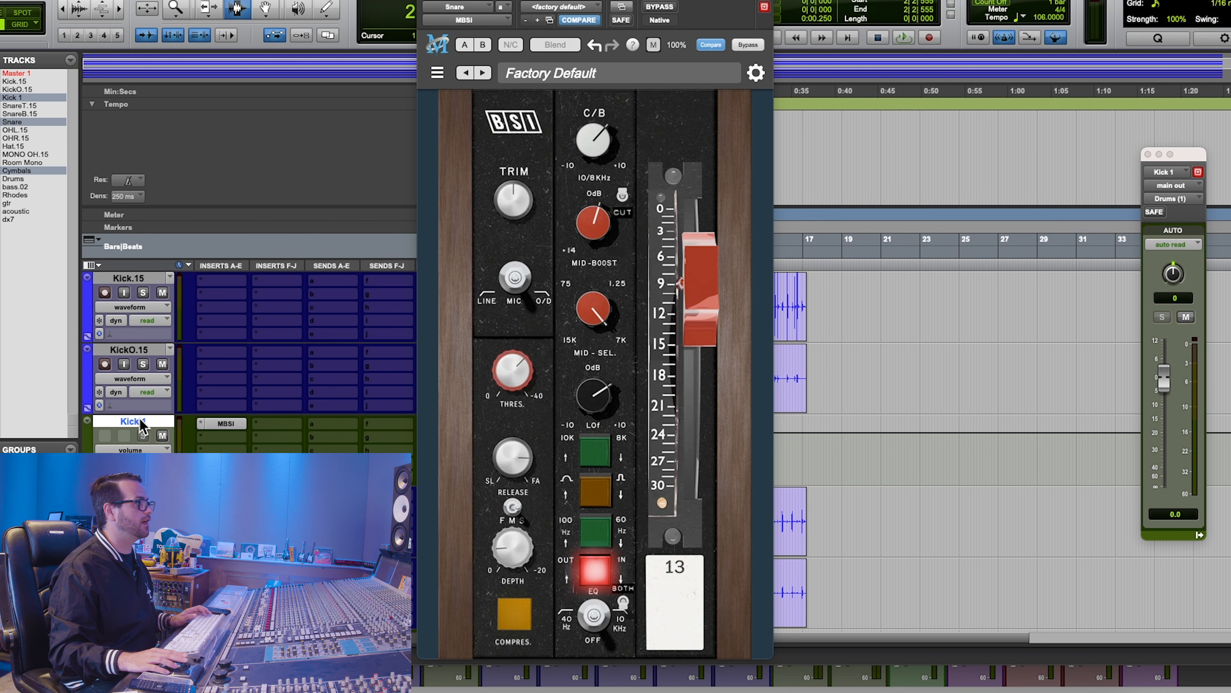
# Compare the selected drum tracks with their MBSI plugins bypassed and active during playback, and close the Snare plugin
pyautogui.keyDown('super'); pyautogui.click(226, 424); pyautogui.keyUp('super')
pyautogui.scroll(-1, 229, 428)
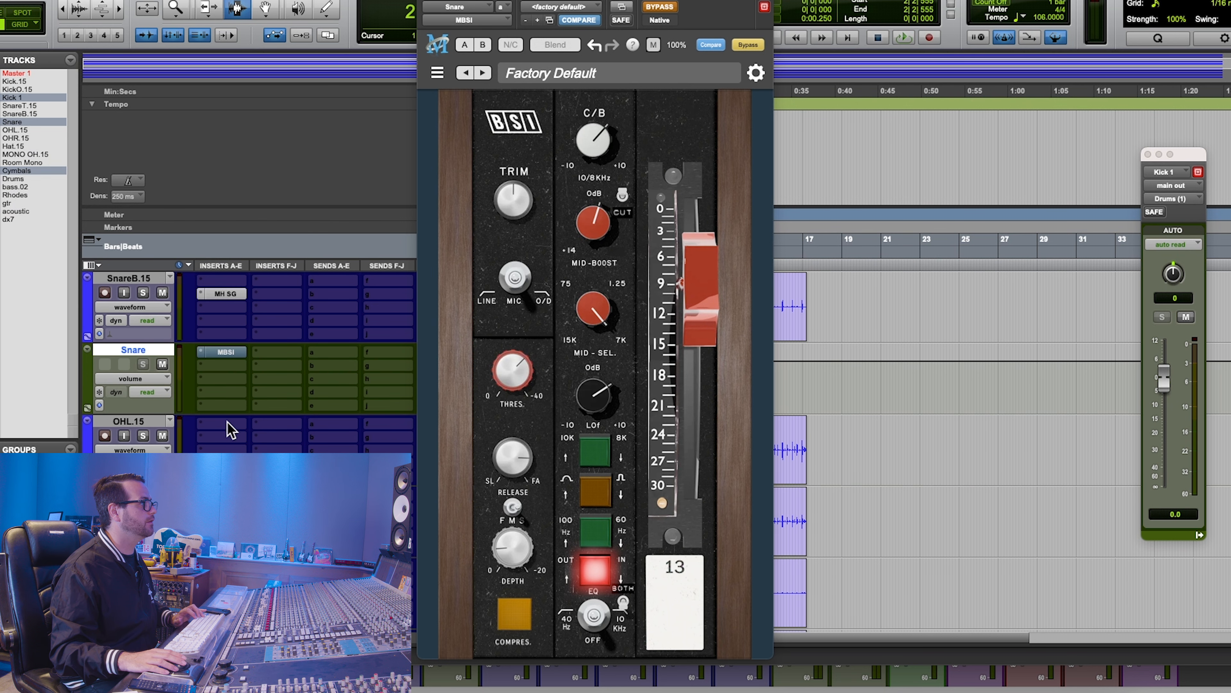
pyautogui.press('space')
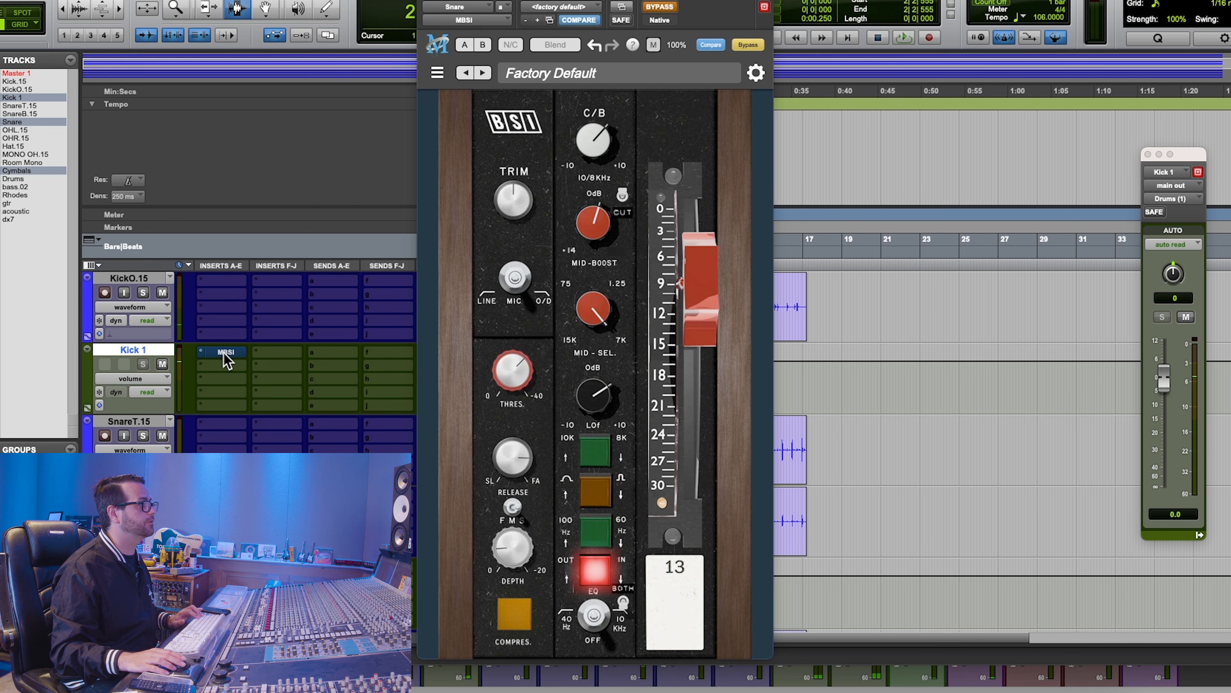
pyautogui.press('space')
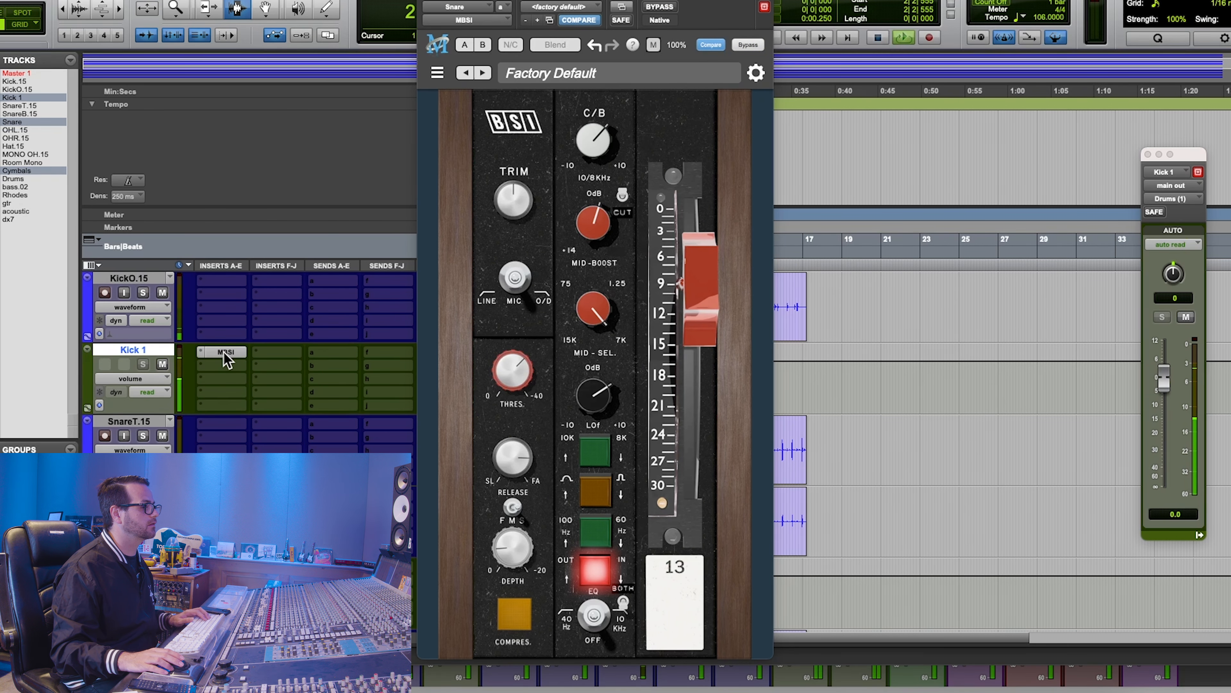
pyautogui.scroll(-5, 223, 352)
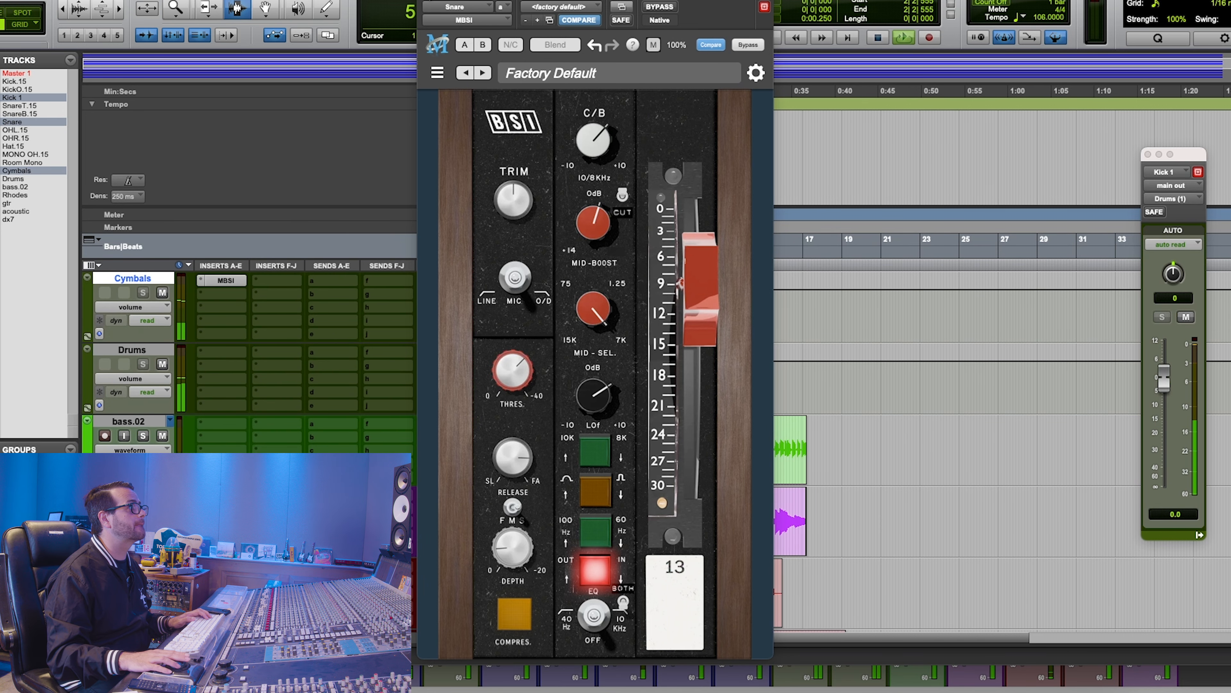
pyautogui.press('super+w')
pyautogui.press('space')
# Insert MBSI on the bass.02 track and load the factory preset BS - Bass
pyautogui.scroll(-3, 447, 331)
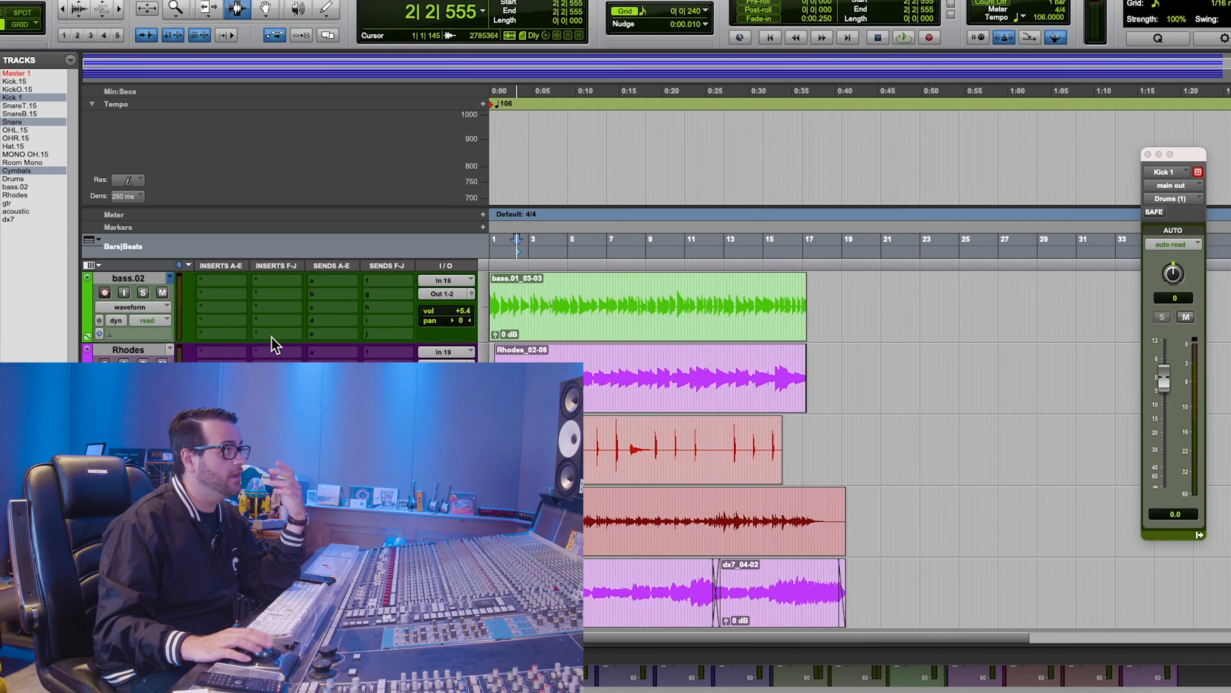
pyautogui.click(228, 316)
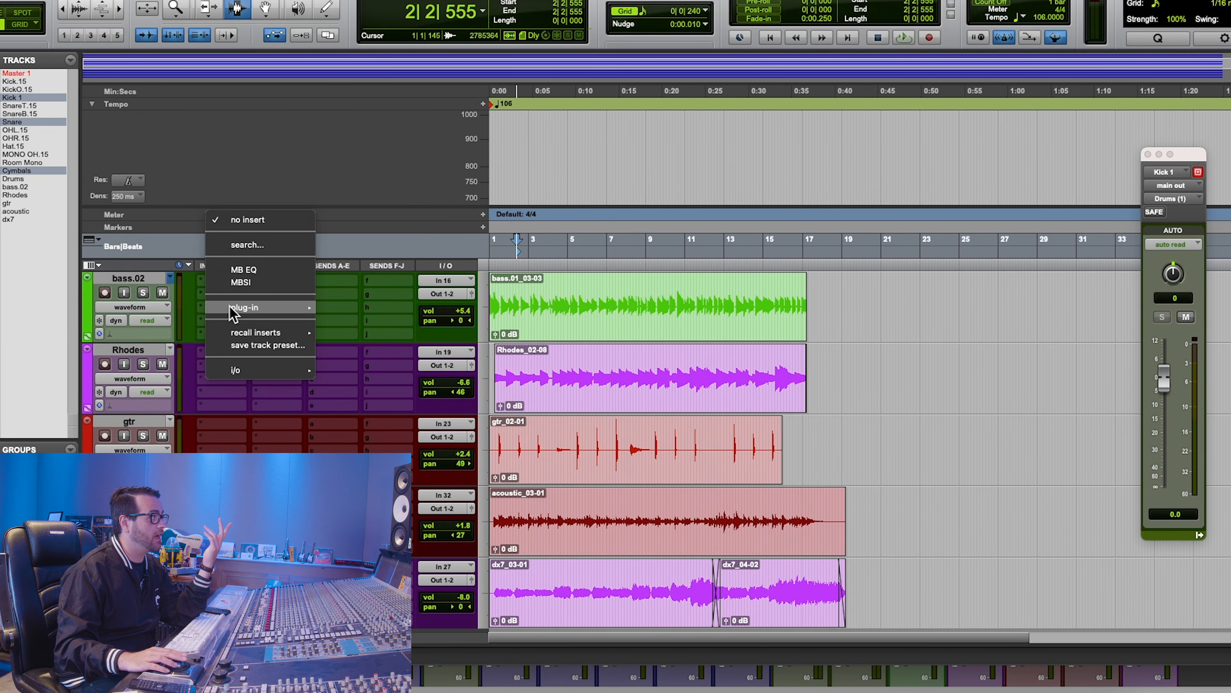
pyautogui.click(278, 282)
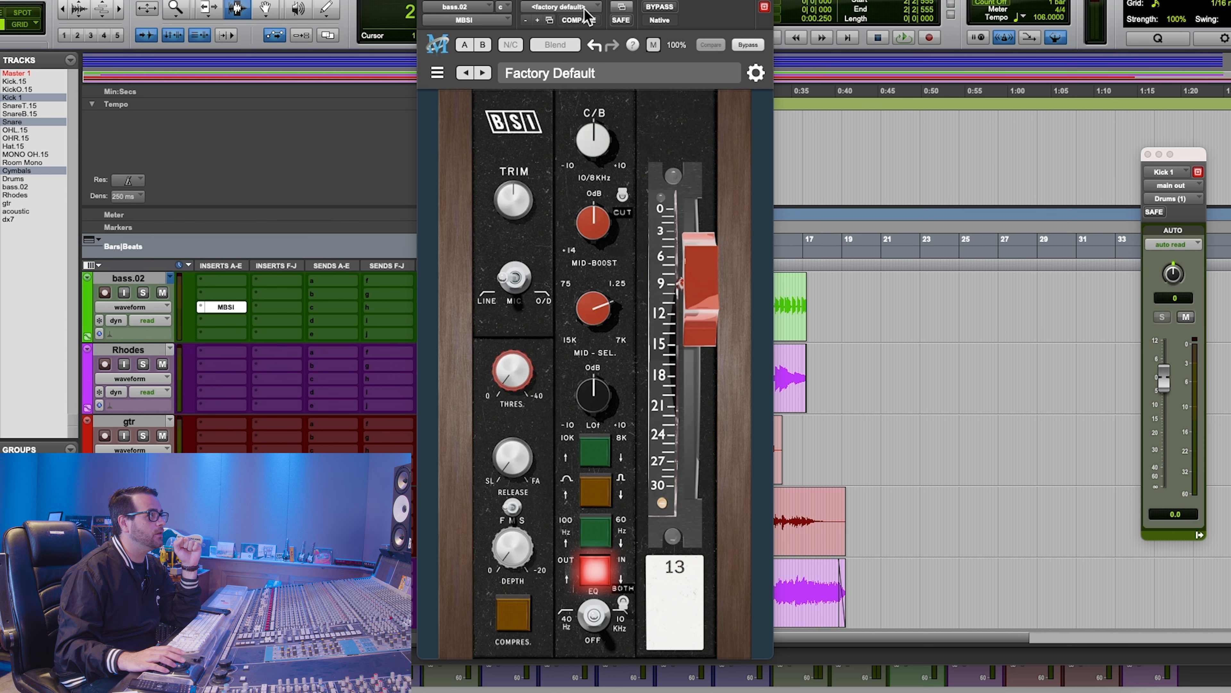
pyautogui.click(572, 77)
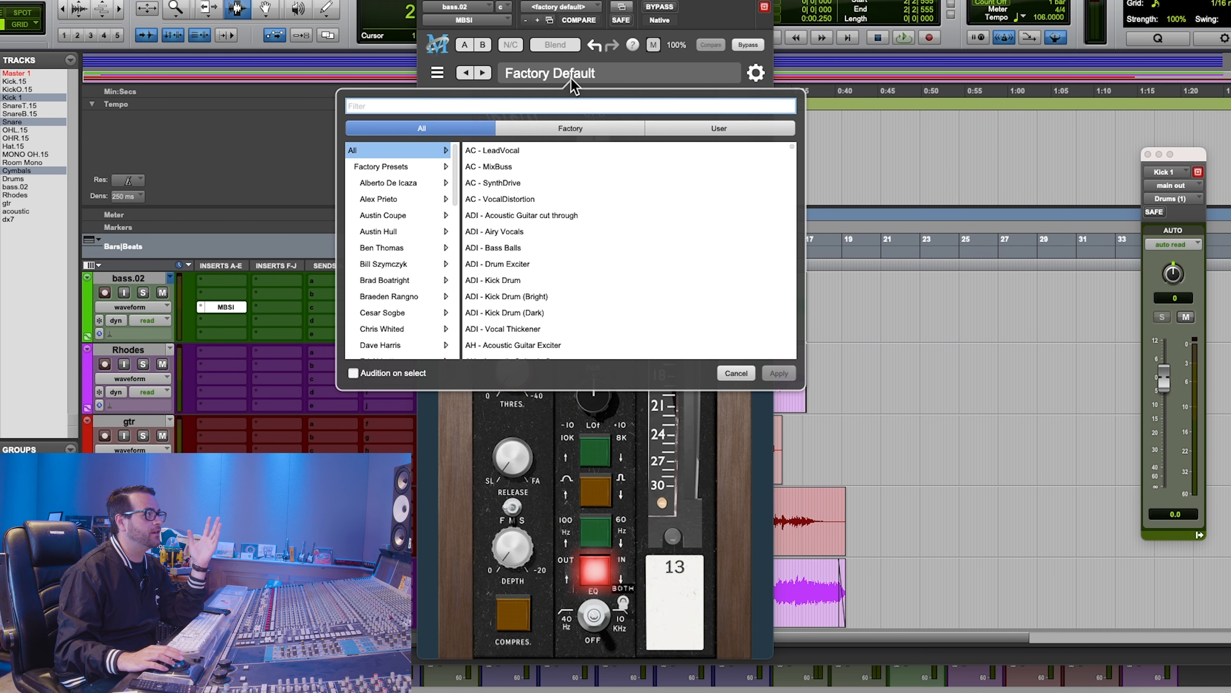
pyautogui.click(405, 264)
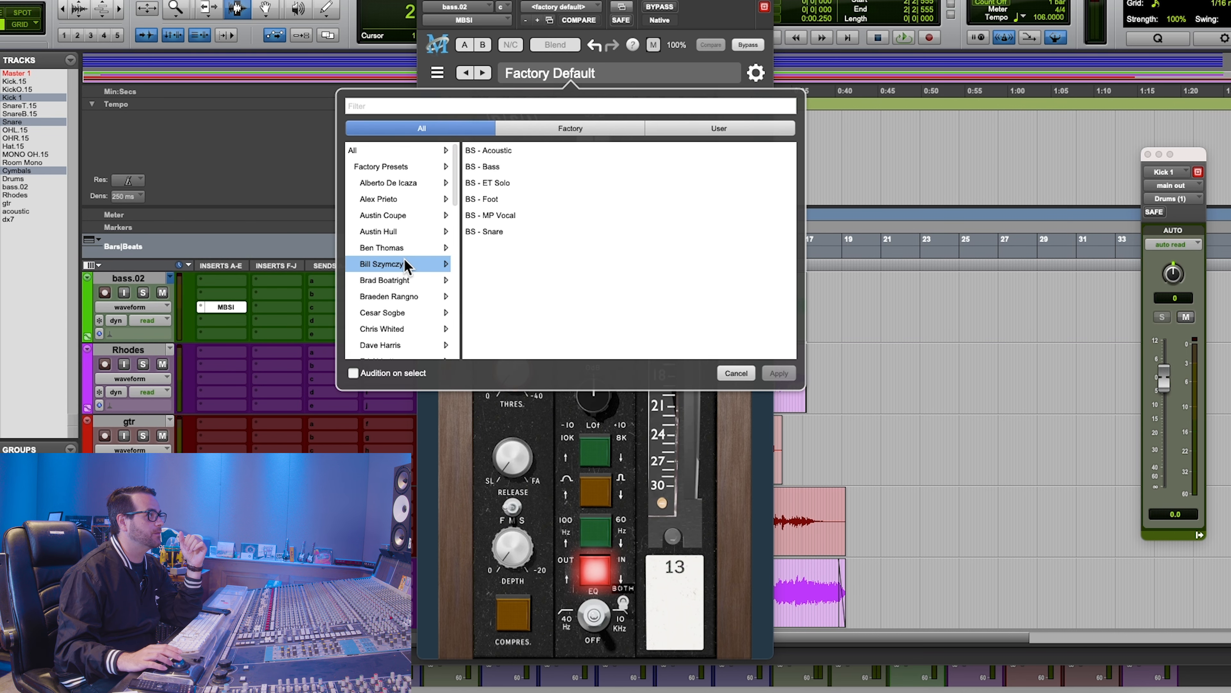
pyautogui.click(498, 171)
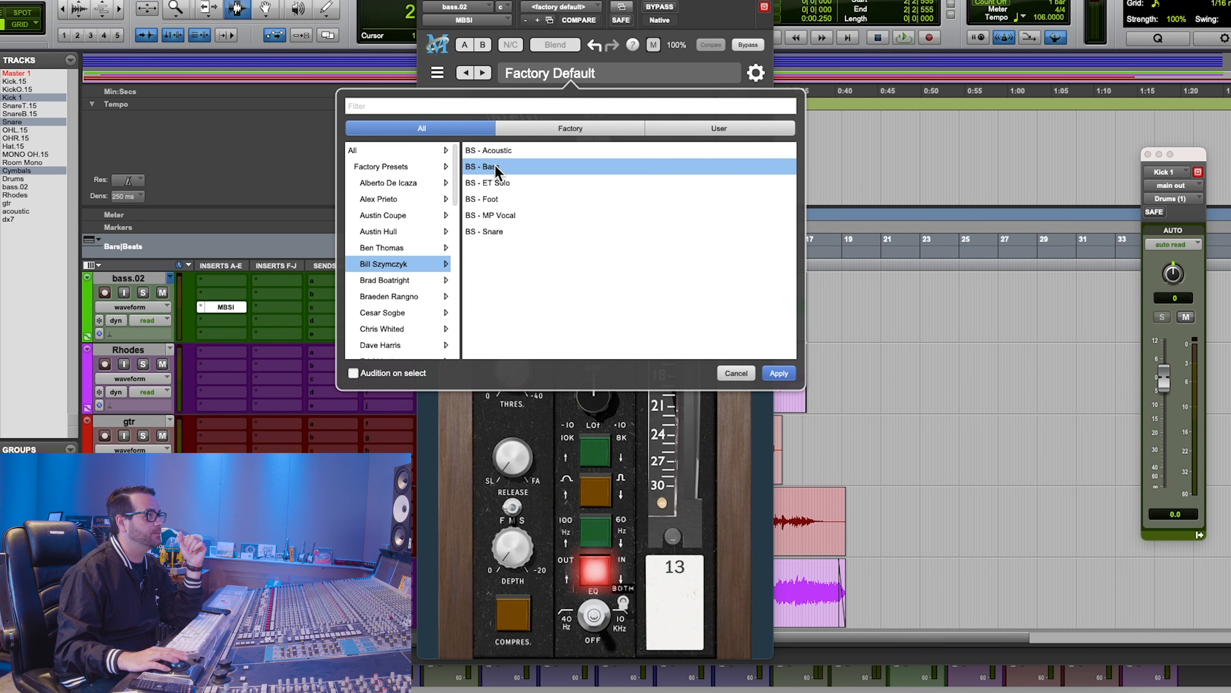
pyautogui.click(779, 374)
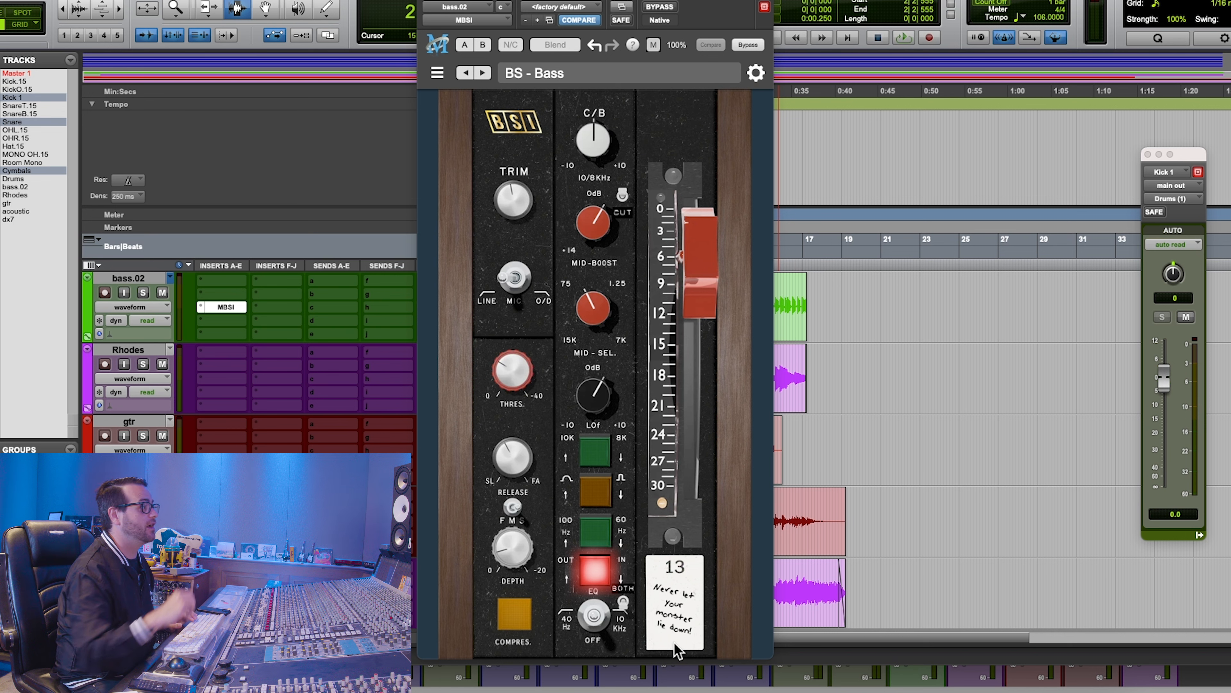
# Lower the bass plugin's output fader slightly during playback and compare its compressor switched off and on
pyautogui.press('space')
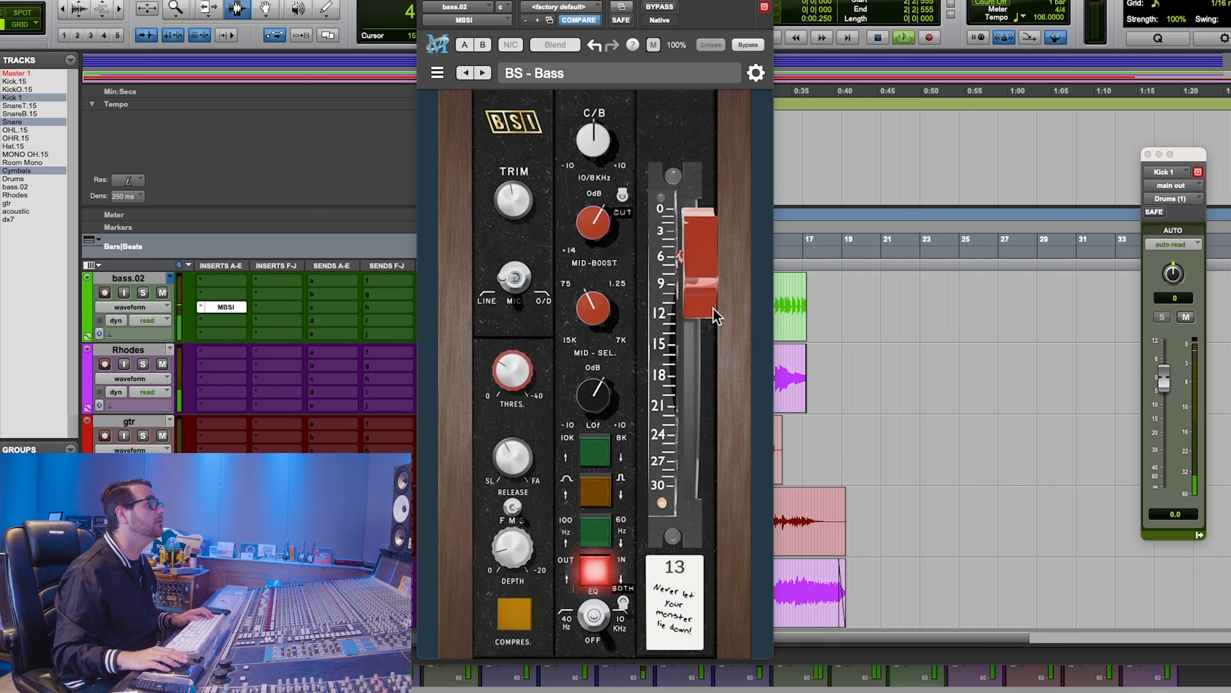
pyautogui.moveTo(713, 305)
pyautogui.mouseDown()
pyautogui.moveTo(710, 294)
pyautogui.moveTo(713, 310)
pyautogui.mouseUp()
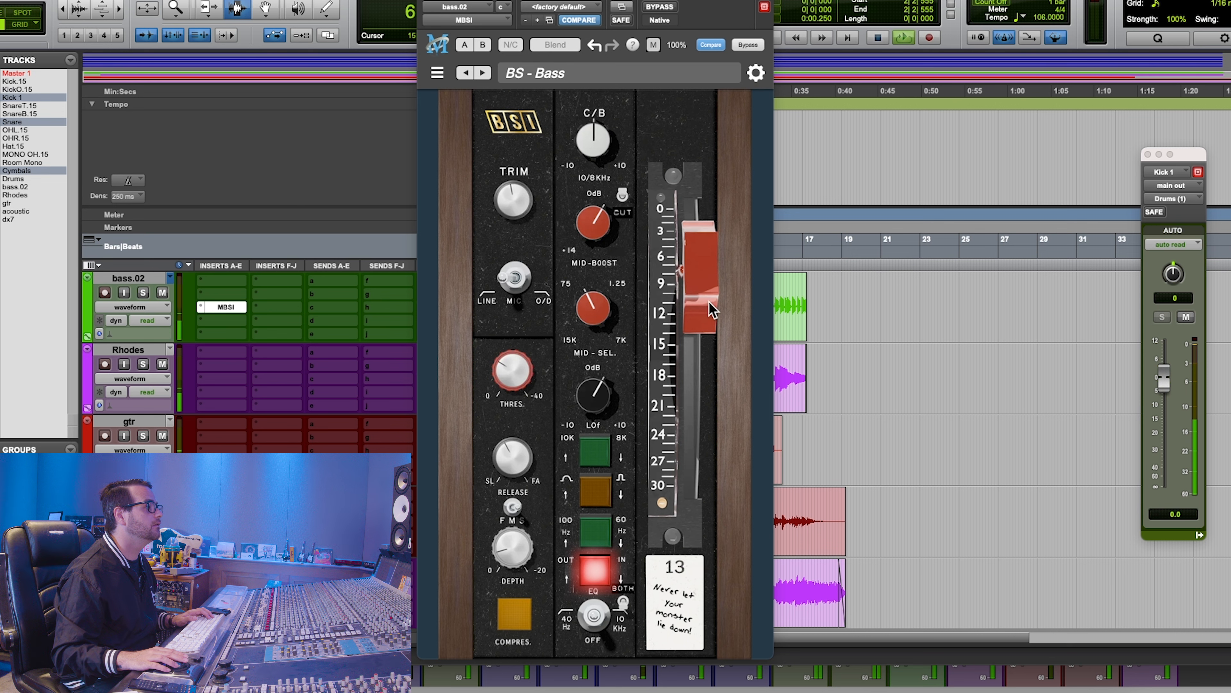
pyautogui.click(506, 621)
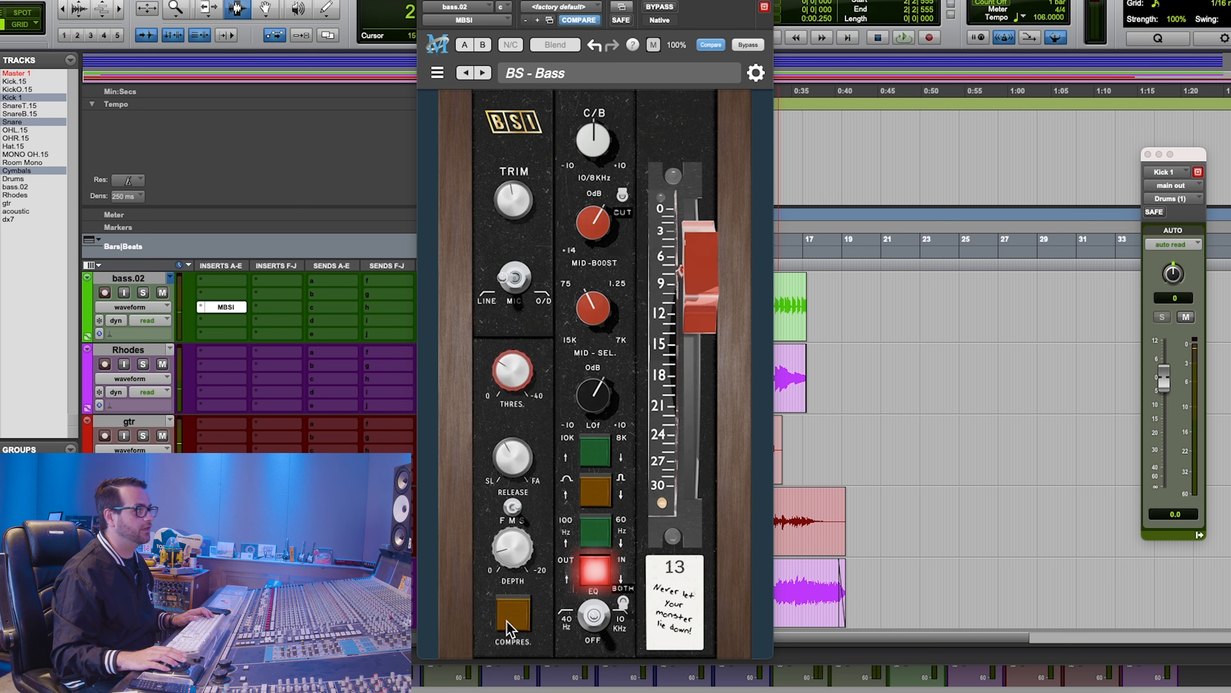
pyautogui.click(508, 622)
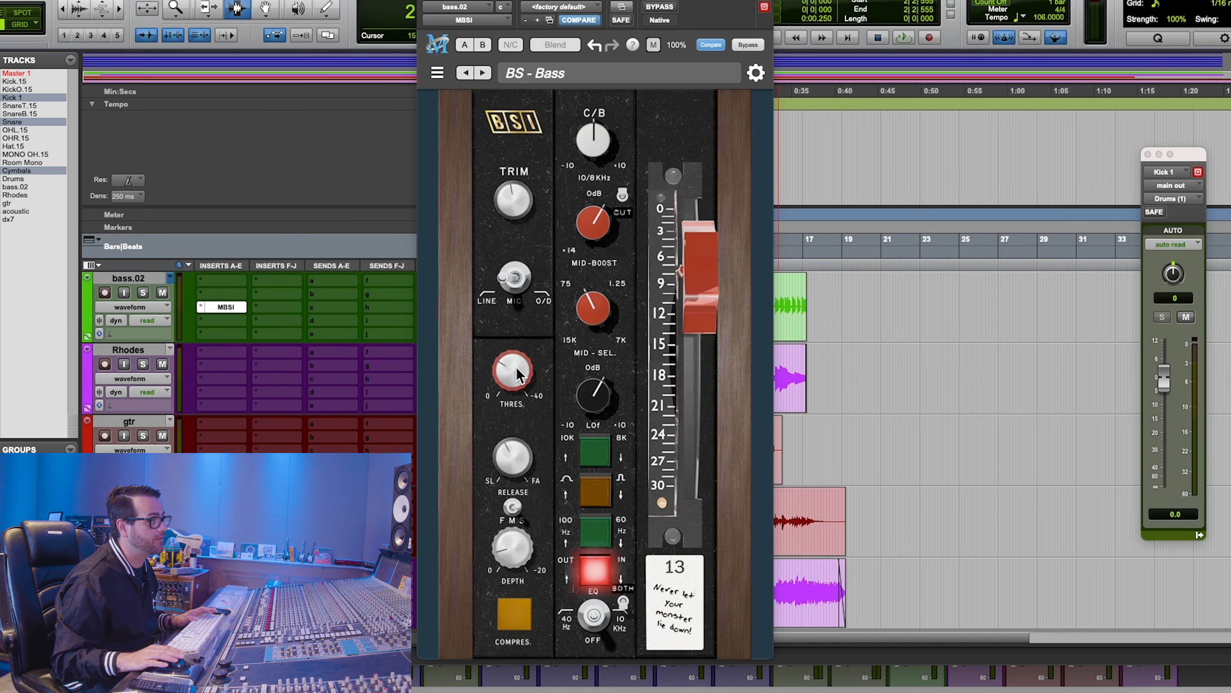
# Move the bass compressor's threshold well toward -40 and lower the plugin's output fader to about 8
pyautogui.moveTo(516, 367); pyautogui.dragTo(535, 313)
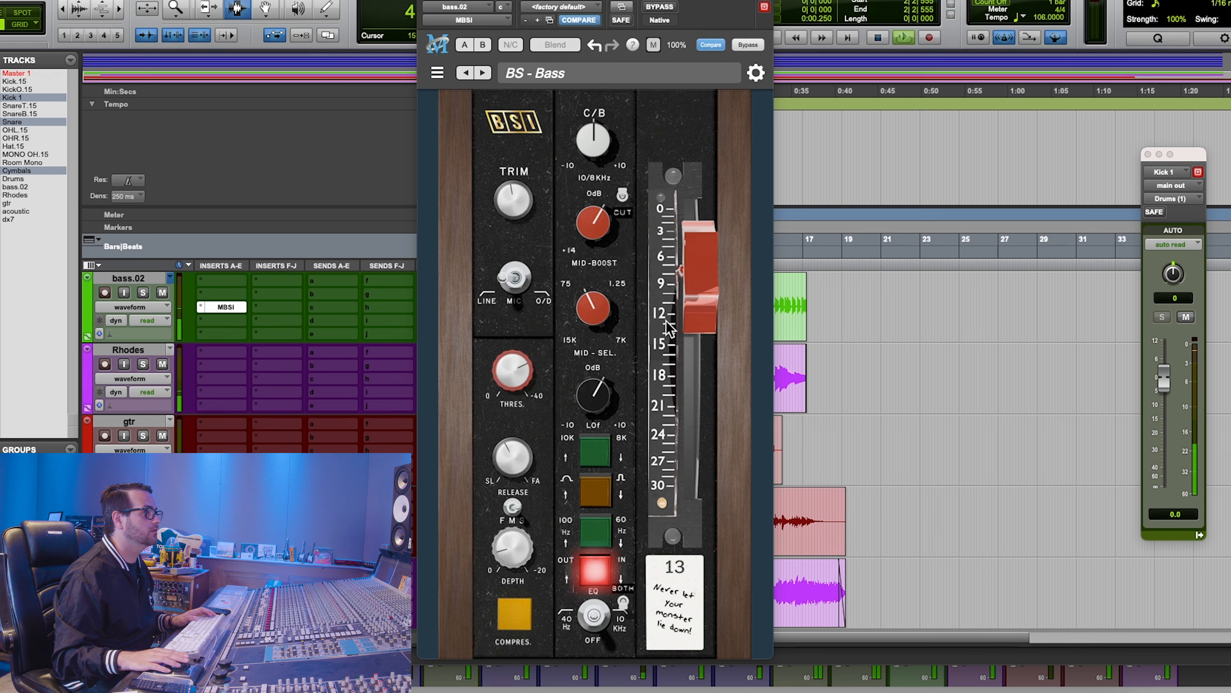
pyautogui.moveTo(702, 295); pyautogui.dragTo(704, 307)
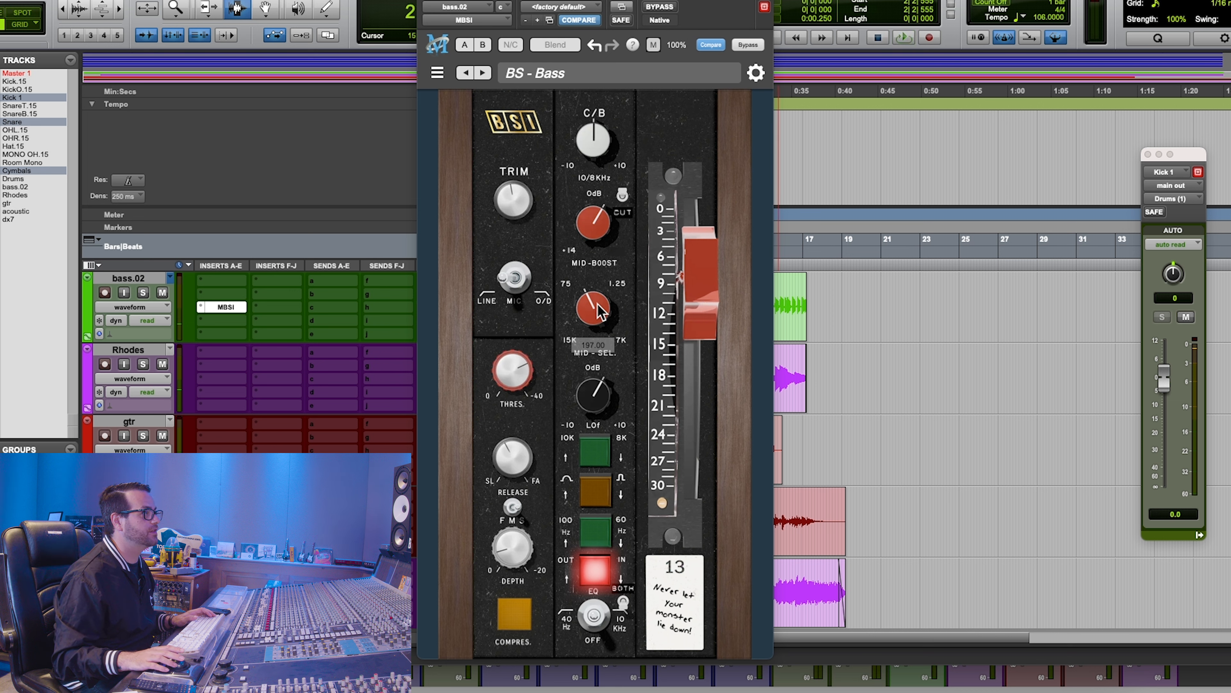
pyautogui.moveTo(588, 398)
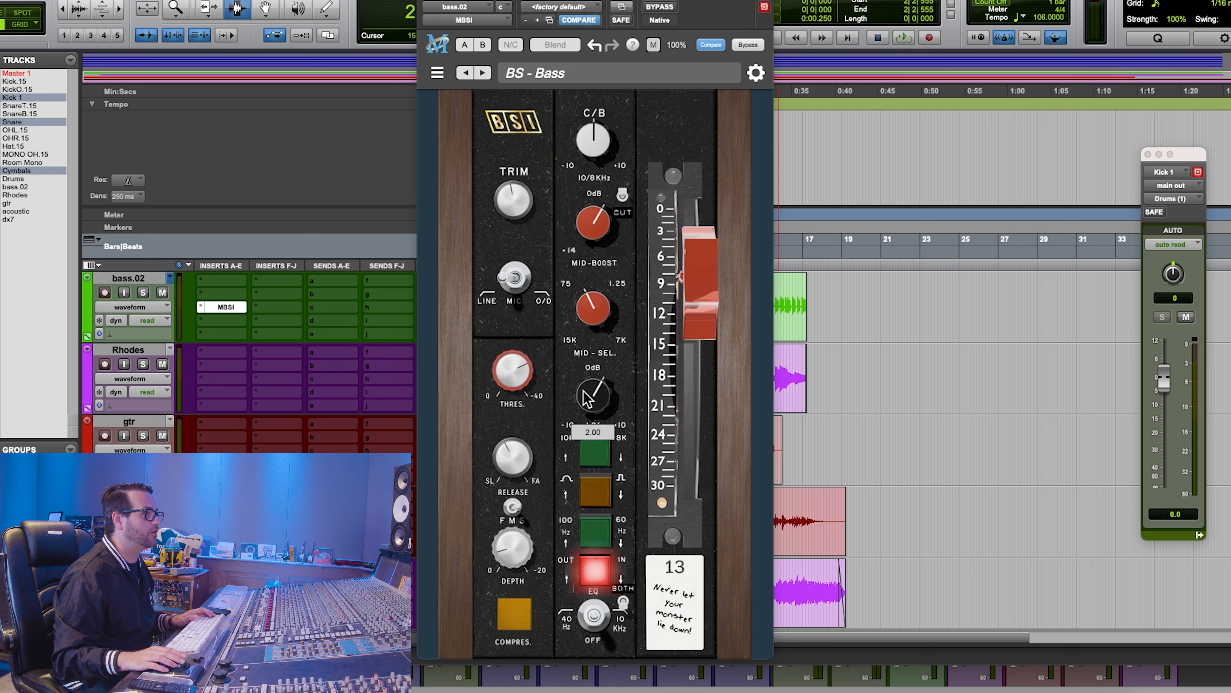
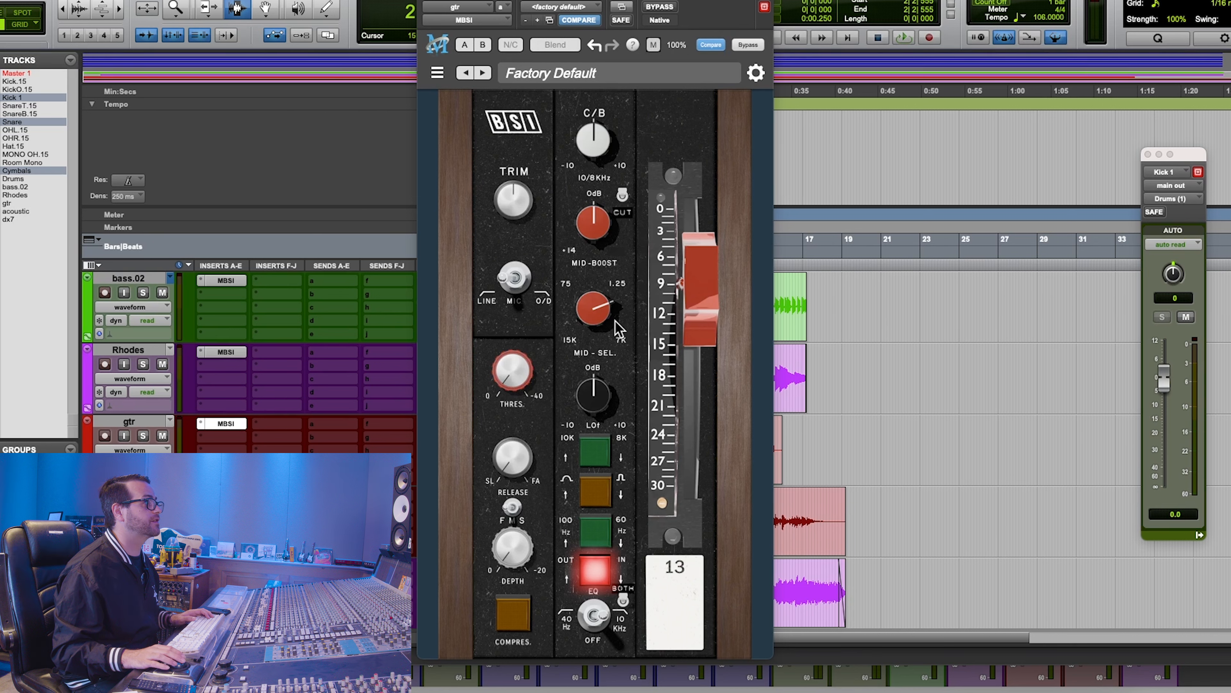
# Enable the gtr plugin's compressor with a slight depth, release at 82.90 and threshold at -29.92, trimming the output level slightly
pyautogui.moveTo(695, 281); pyautogui.dragTo(696, 290)
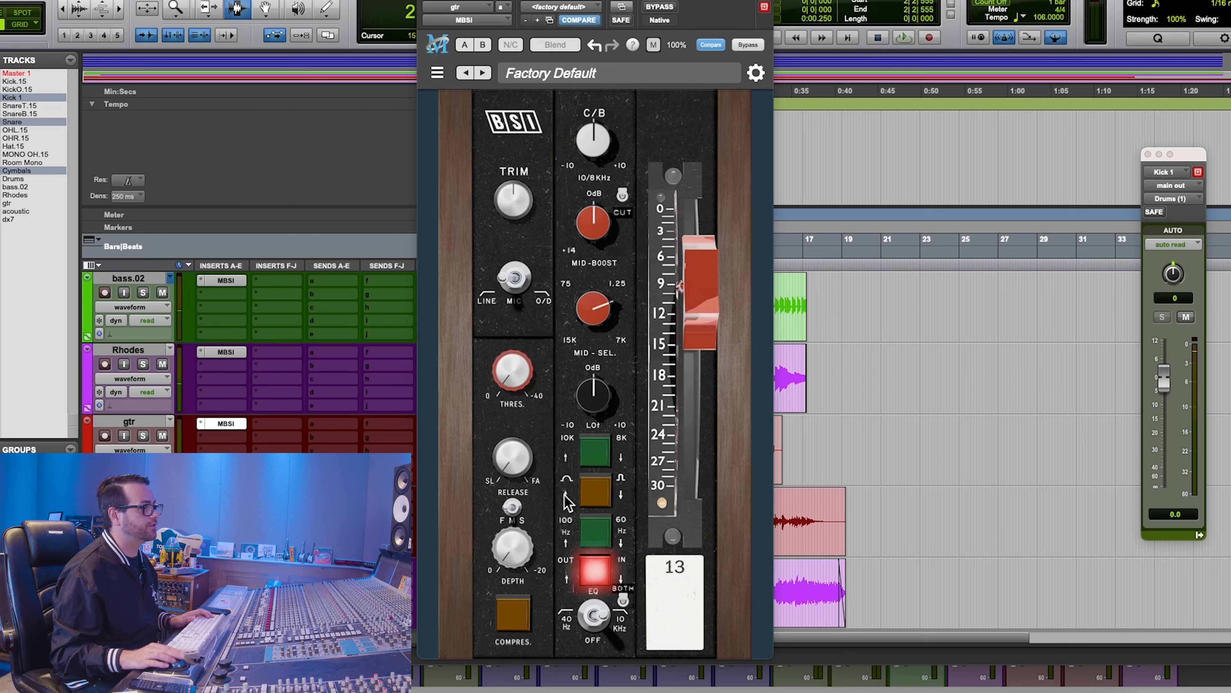
pyautogui.moveTo(513, 551); pyautogui.dragTo(518, 509)
pyautogui.click(497, 622)
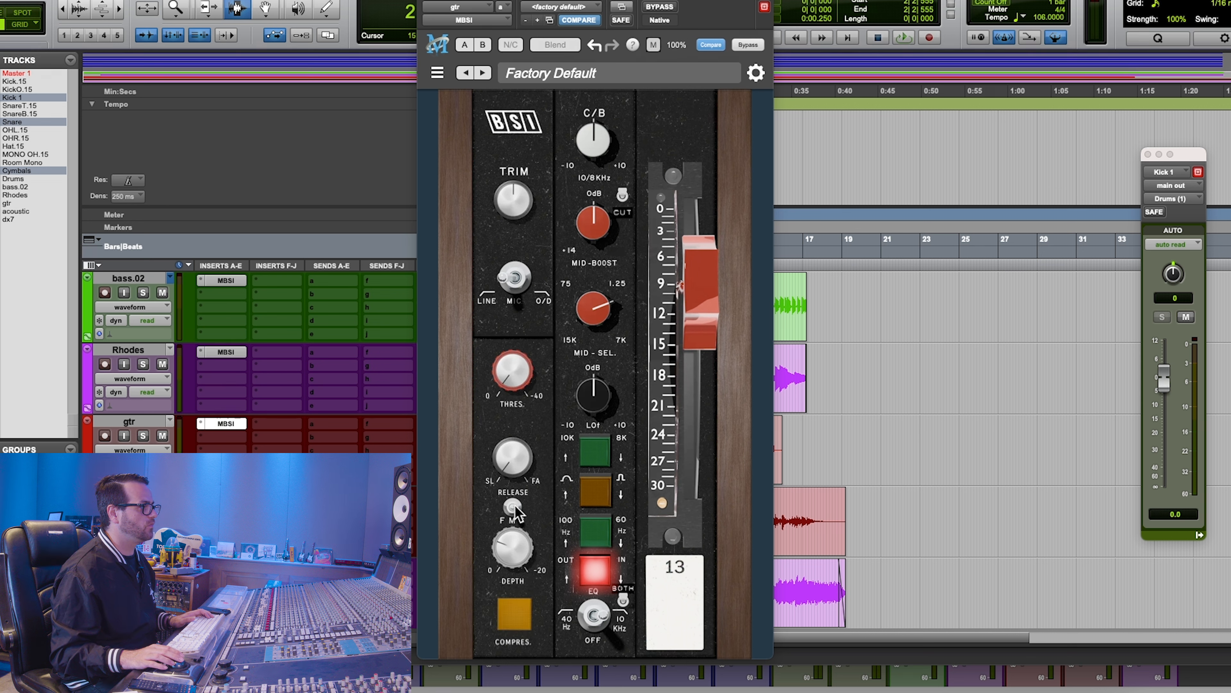
pyautogui.moveTo(513, 466); pyautogui.dragTo(515, 412)
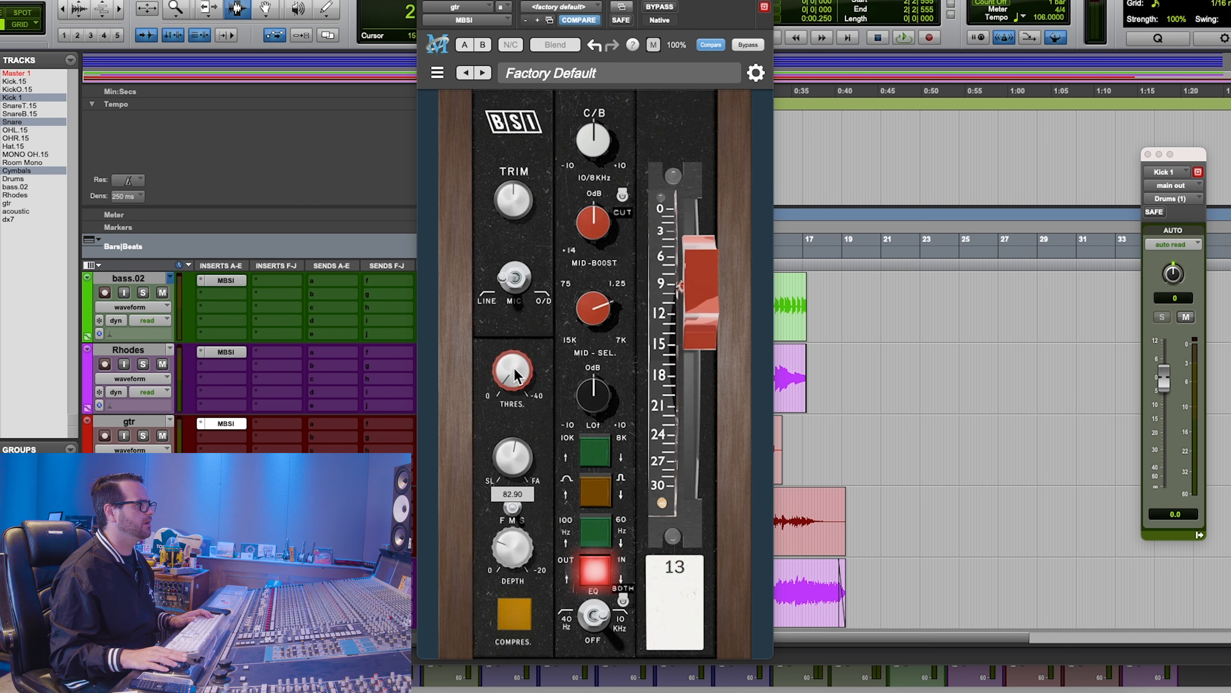
pyautogui.moveTo(512, 374); pyautogui.dragTo(532, 320)
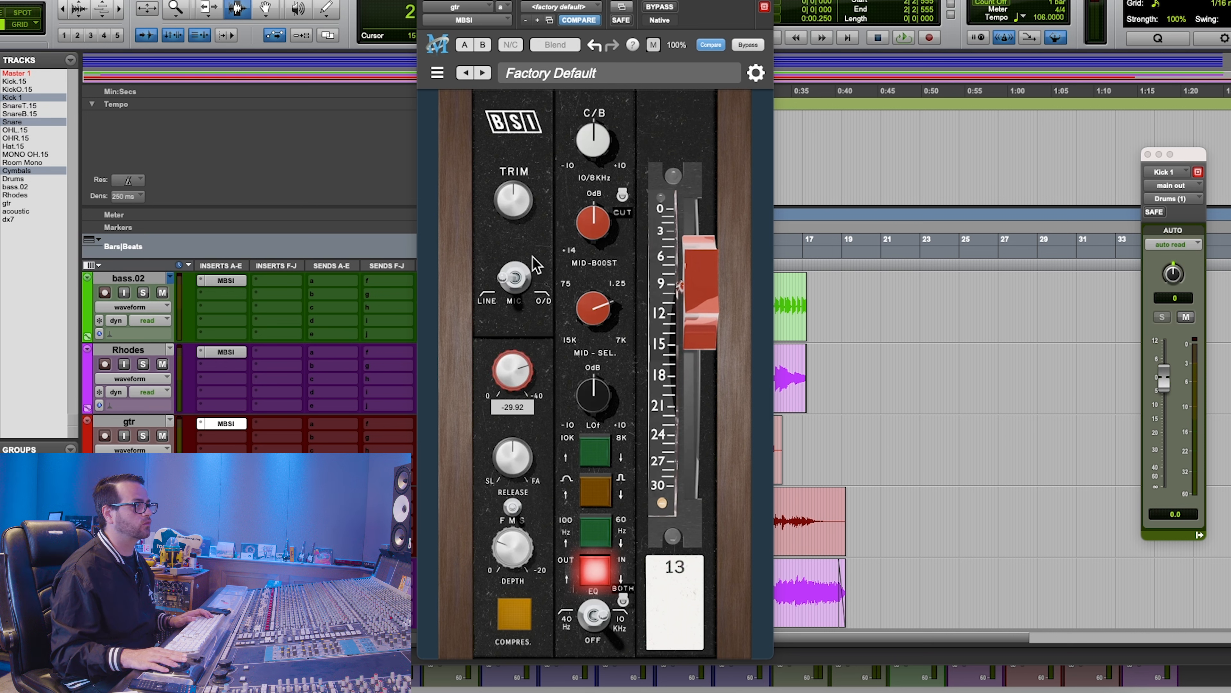
# Ease the gtr compressor's threshold slightly and pull the plugin's output fader down to about 13 during playback
pyautogui.press('space')
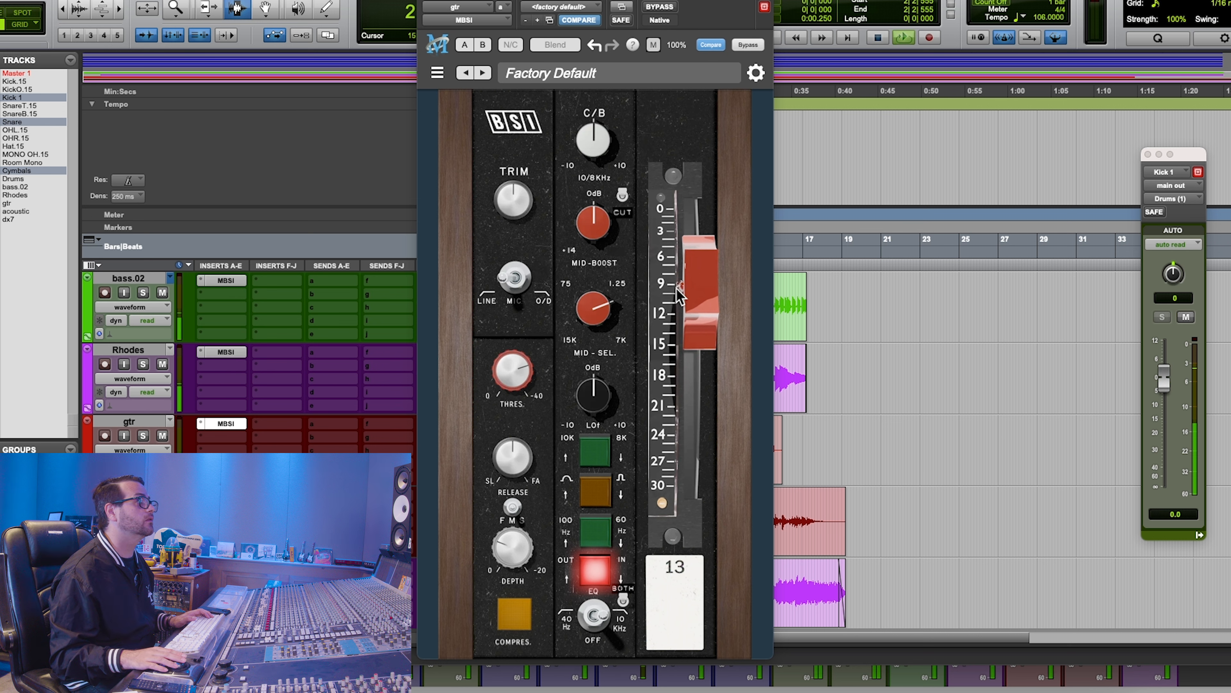
pyautogui.moveTo(514, 380)
pyautogui.mouseDown()
pyautogui.moveTo(528, 331)
pyautogui.moveTo(512, 387)
pyautogui.mouseUp()
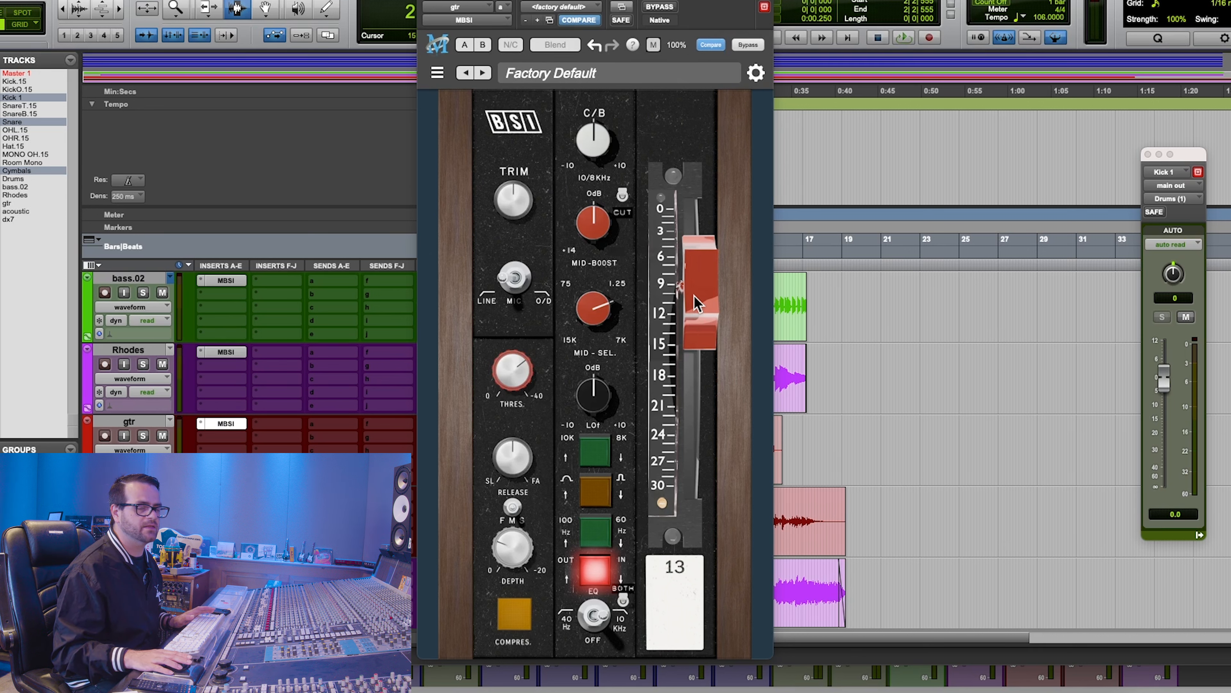
pyautogui.press('space')
pyautogui.moveTo(699, 303); pyautogui.dragTo(706, 330)
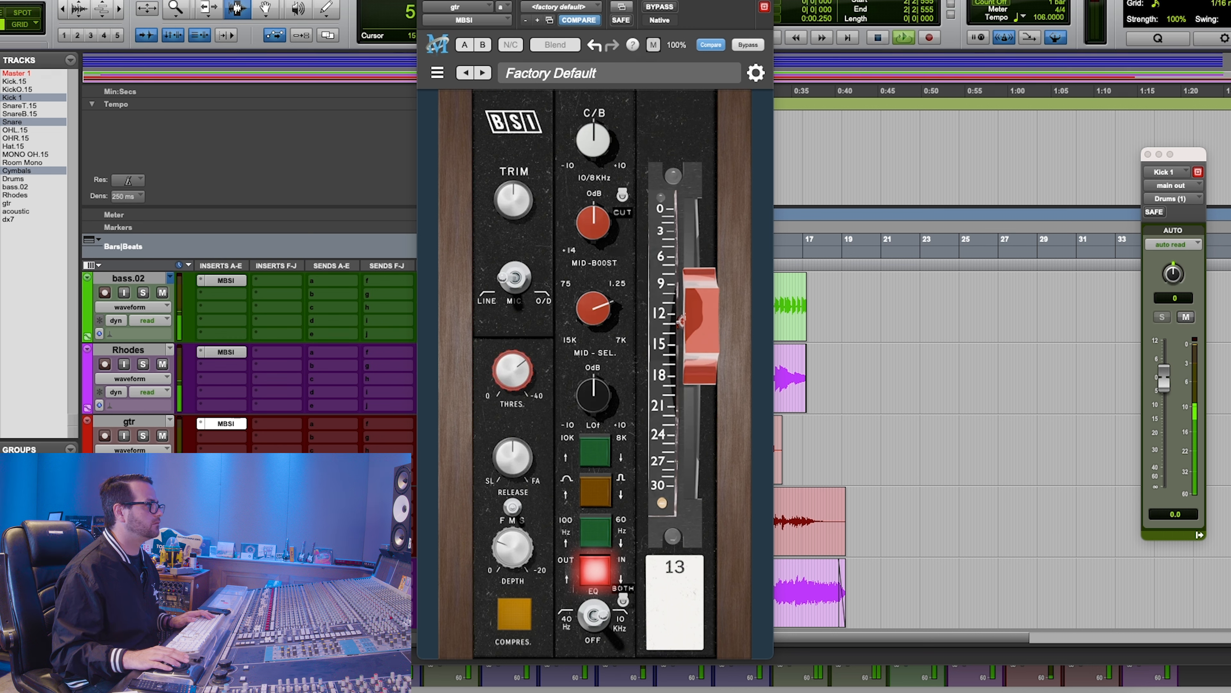
# Insert the mono [v4] MH HaloVerb plugin on the gtr track after its MBSI insert
pyautogui.click(223, 439)
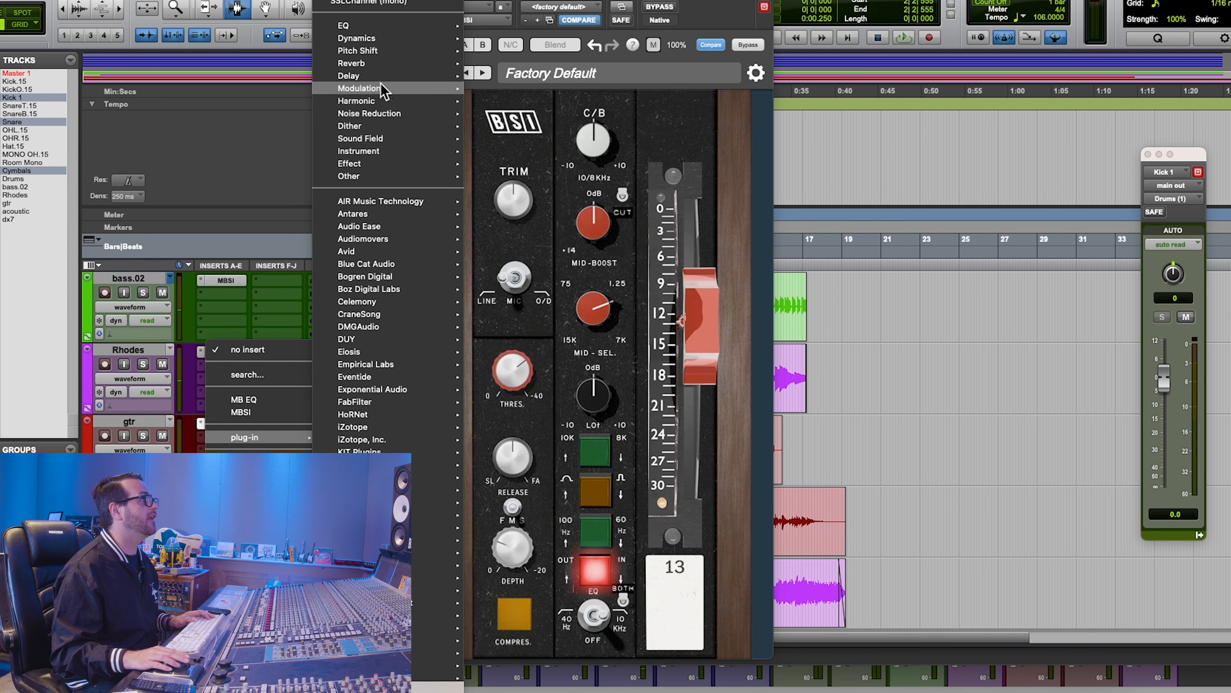
pyautogui.moveTo(387, 84)
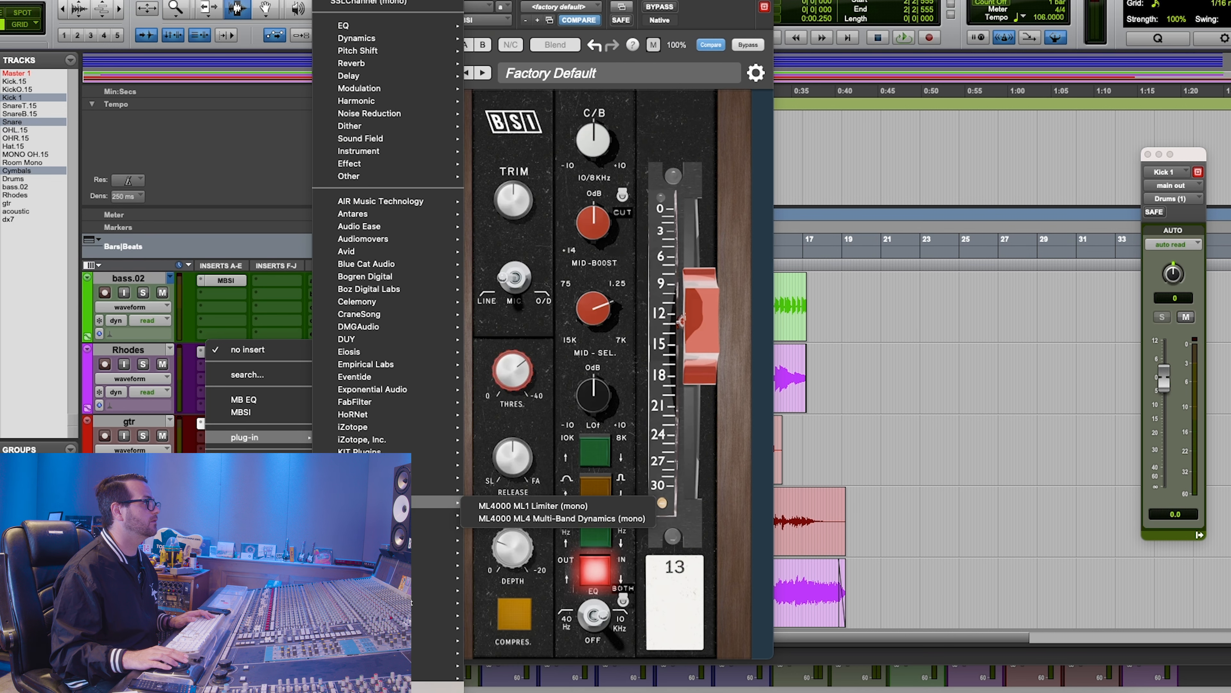
pyautogui.moveTo(436, 515)
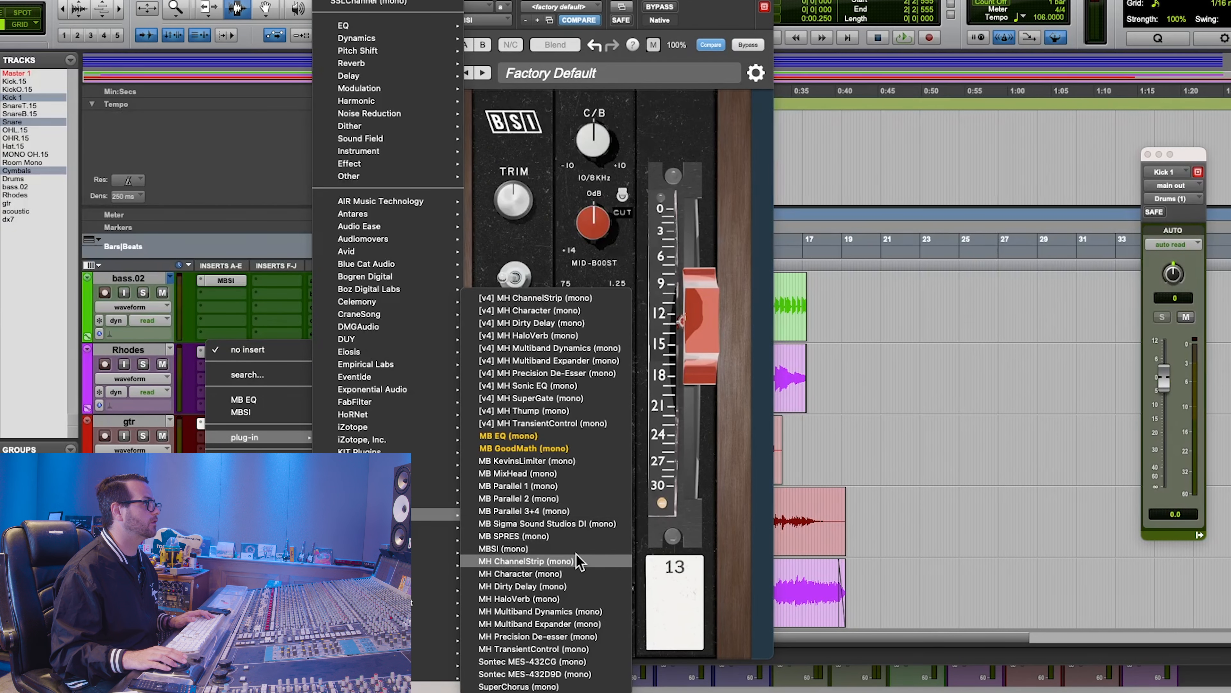
pyautogui.click(582, 336)
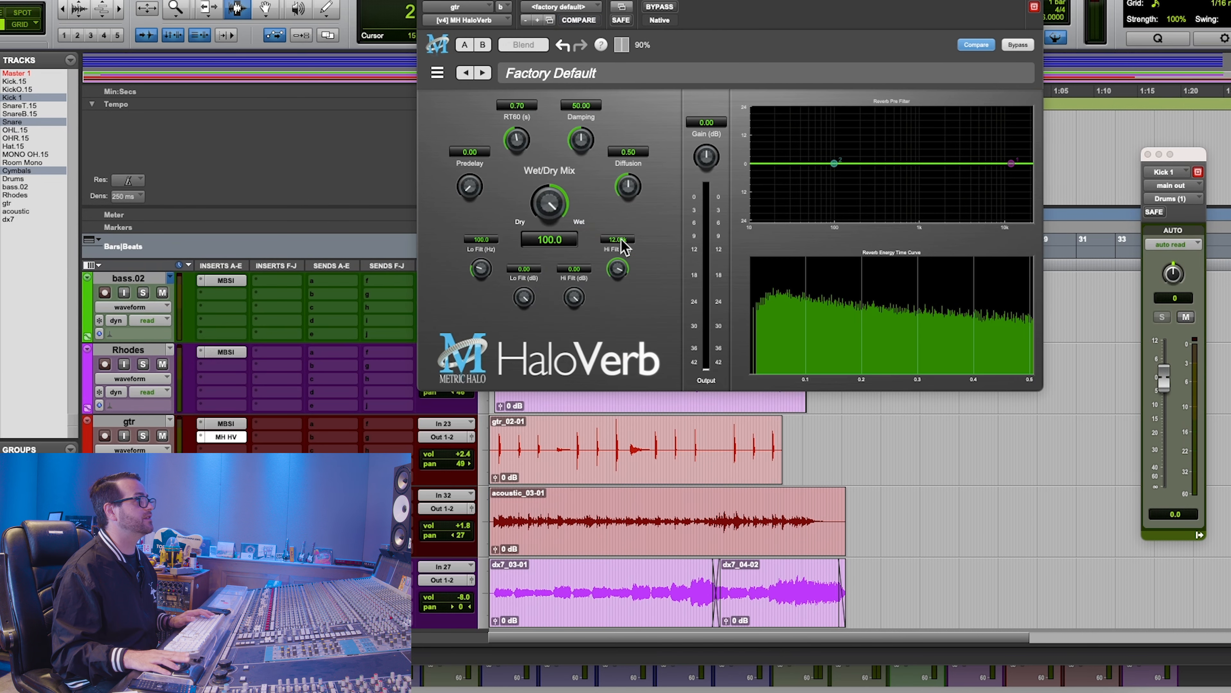
# Load the factory preset "RC - A Plate" in the gtr track's HaloVerb
pyautogui.click(608, 76)
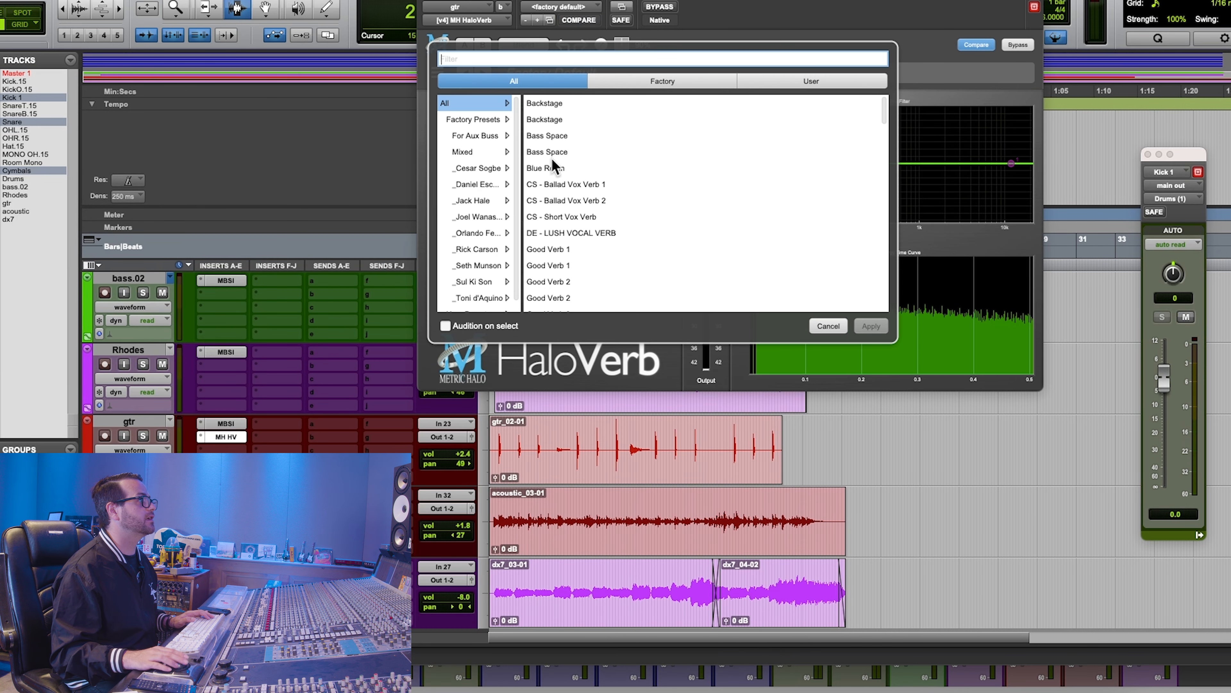
pyautogui.click(483, 251)
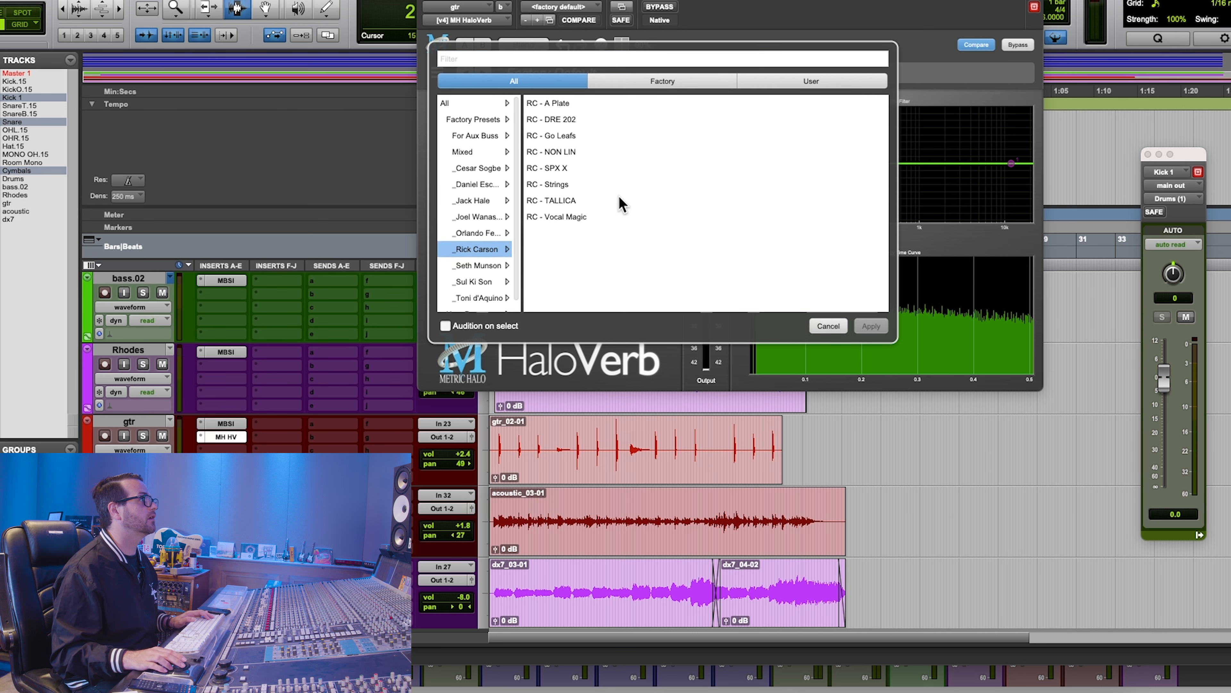
pyautogui.click(577, 103)
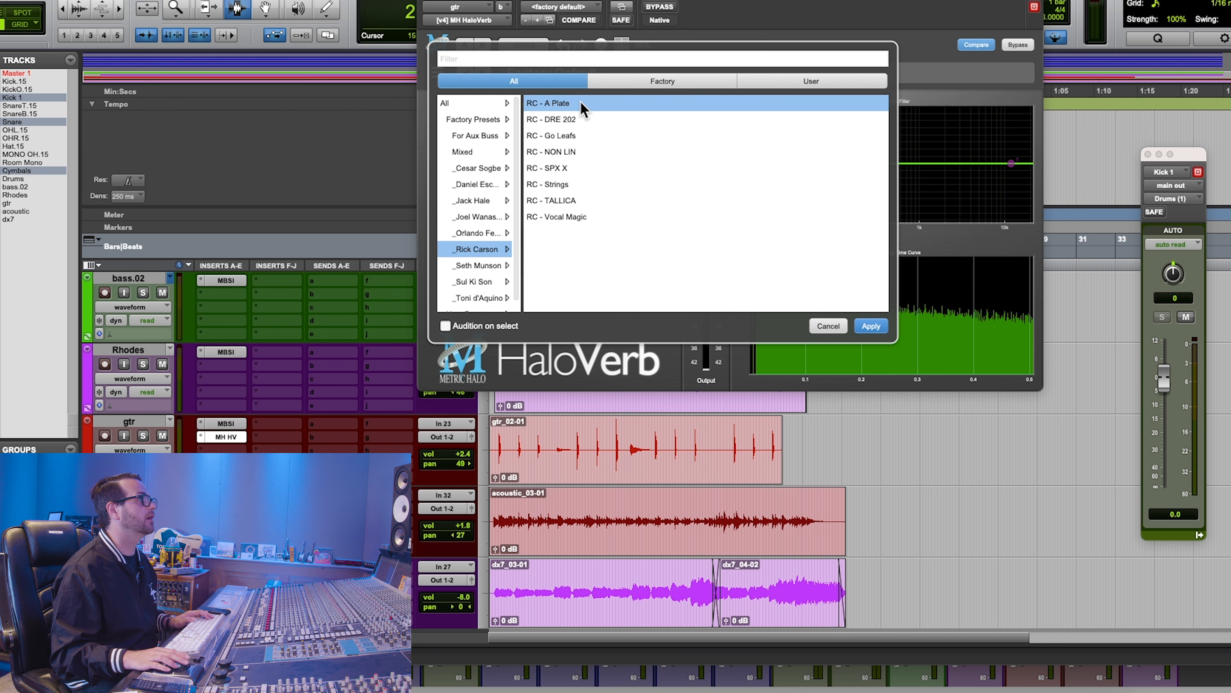
pyautogui.click(871, 326)
# Play the session, solo the gtr track and set HaloVerb's wet/dry mix to 58.80
pyautogui.moveTo(551, 204); pyautogui.dragTo(533, 256)
pyautogui.press('space')
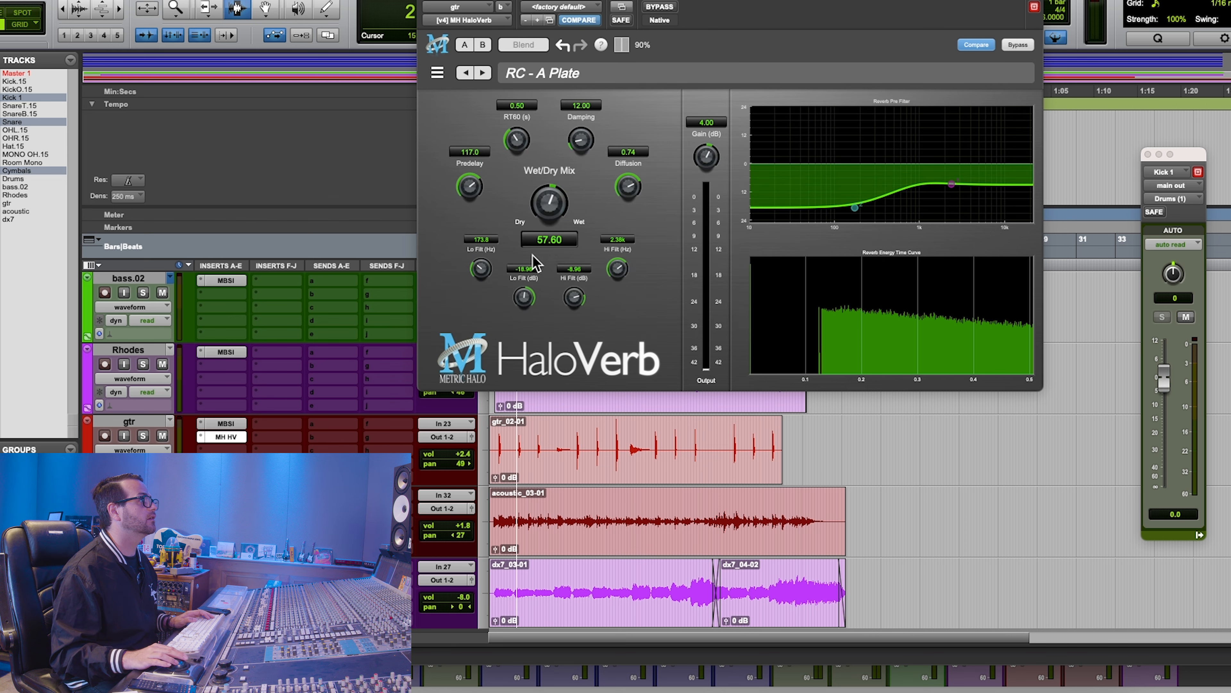
pyautogui.moveTo(548, 199); pyautogui.dragTo(548, 199)
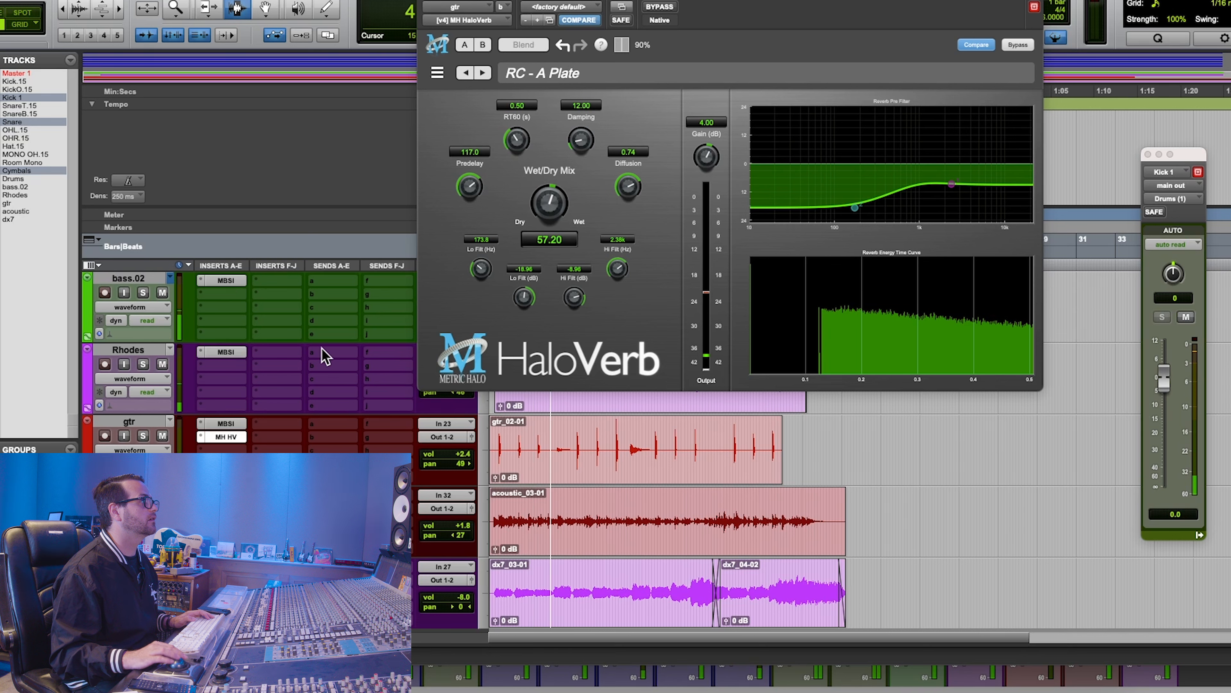
pyautogui.click(143, 436)
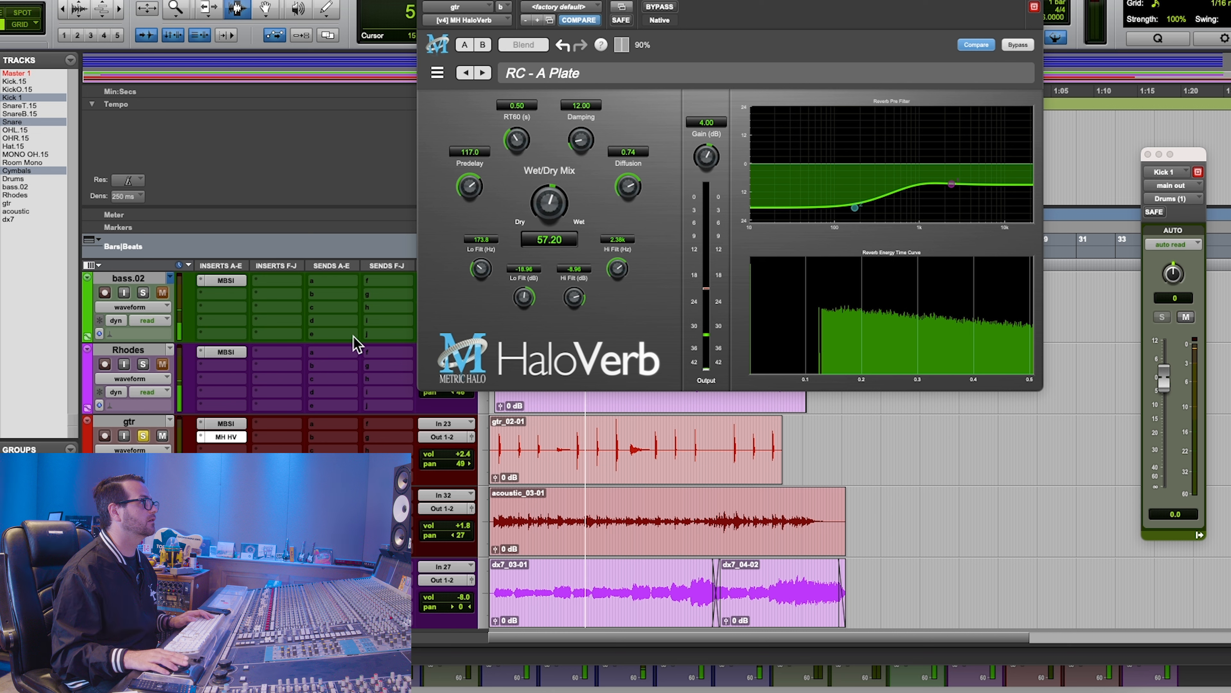
pyautogui.moveTo(554, 207); pyautogui.dragTo(569, 196)
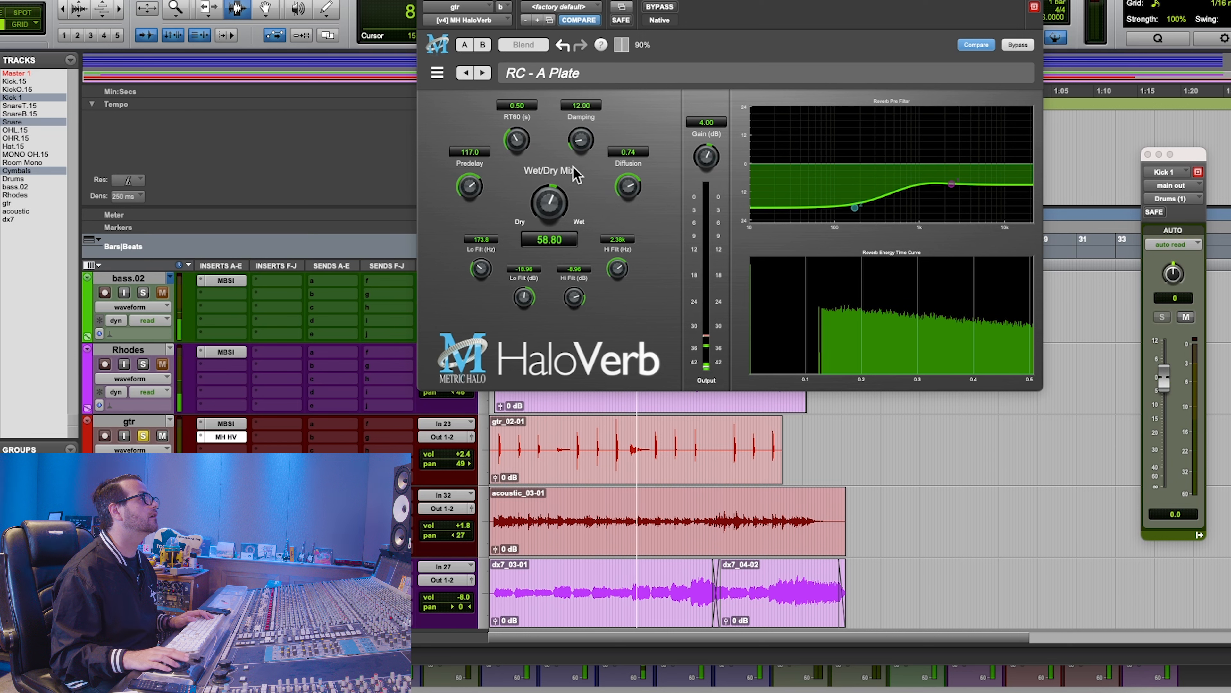
# Set HaloVerb's RT60 to 0.90 s, unsolo the gtr track and restart playback with the full mix
pyautogui.moveTo(514, 147); pyautogui.dragTo(514, 138)
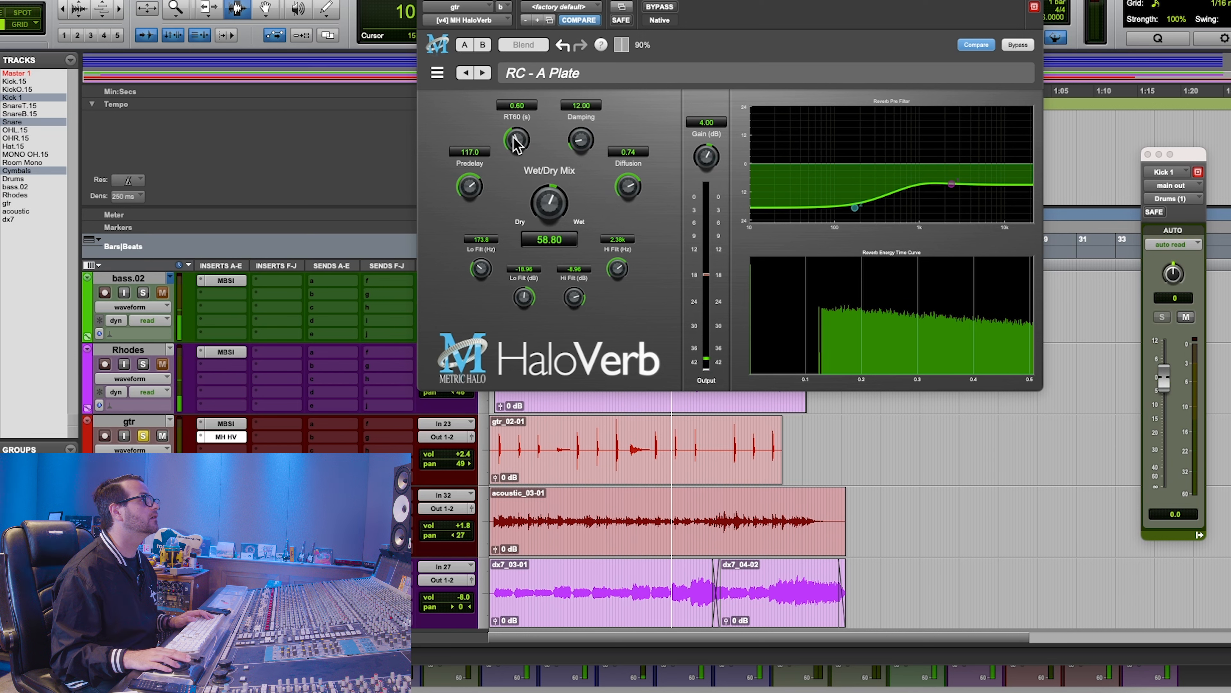
pyautogui.moveTo(512, 131); pyautogui.dragTo(513, 128)
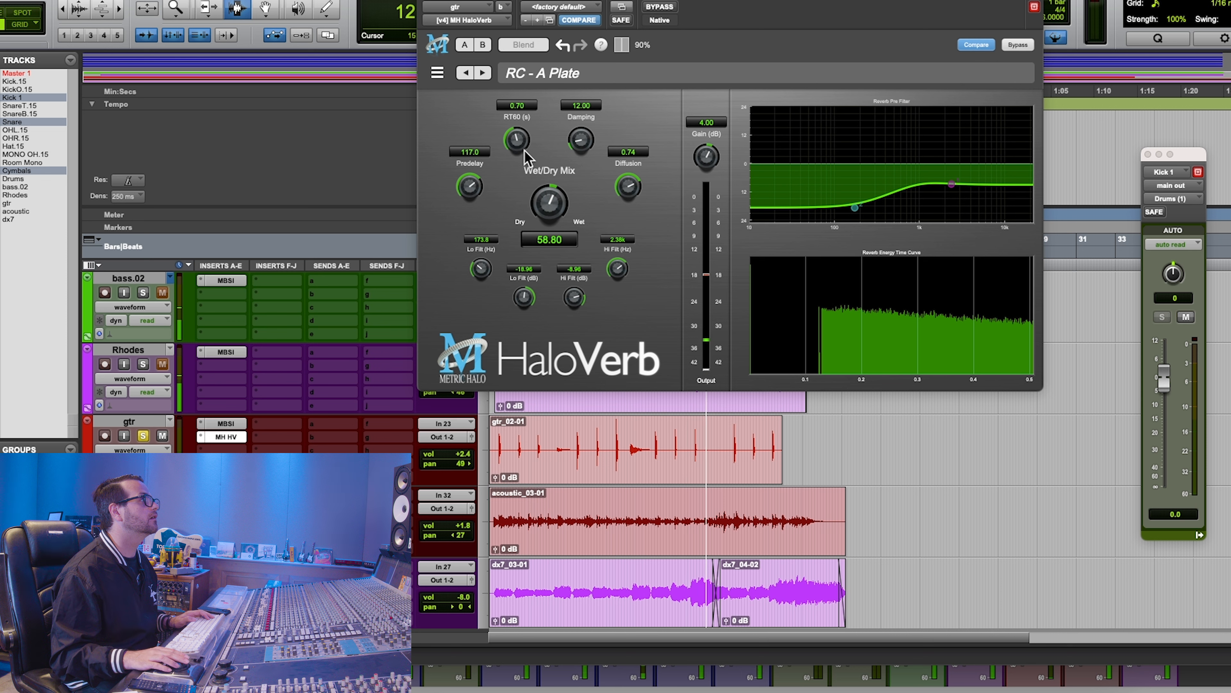
pyautogui.moveTo(526, 146)
pyautogui.mouseDown()
pyautogui.moveTo(520, 115)
pyautogui.moveTo(520, 140)
pyautogui.mouseUp()
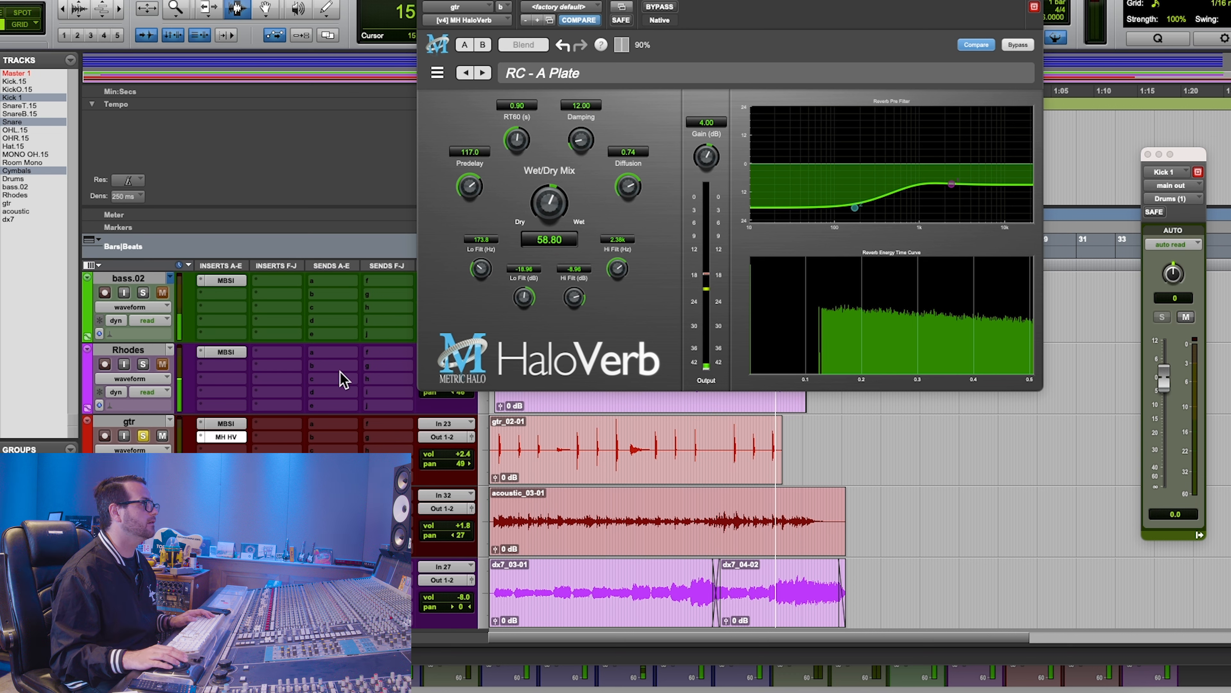
pyautogui.press('space')
pyautogui.click(142, 435)
pyautogui.press('space')
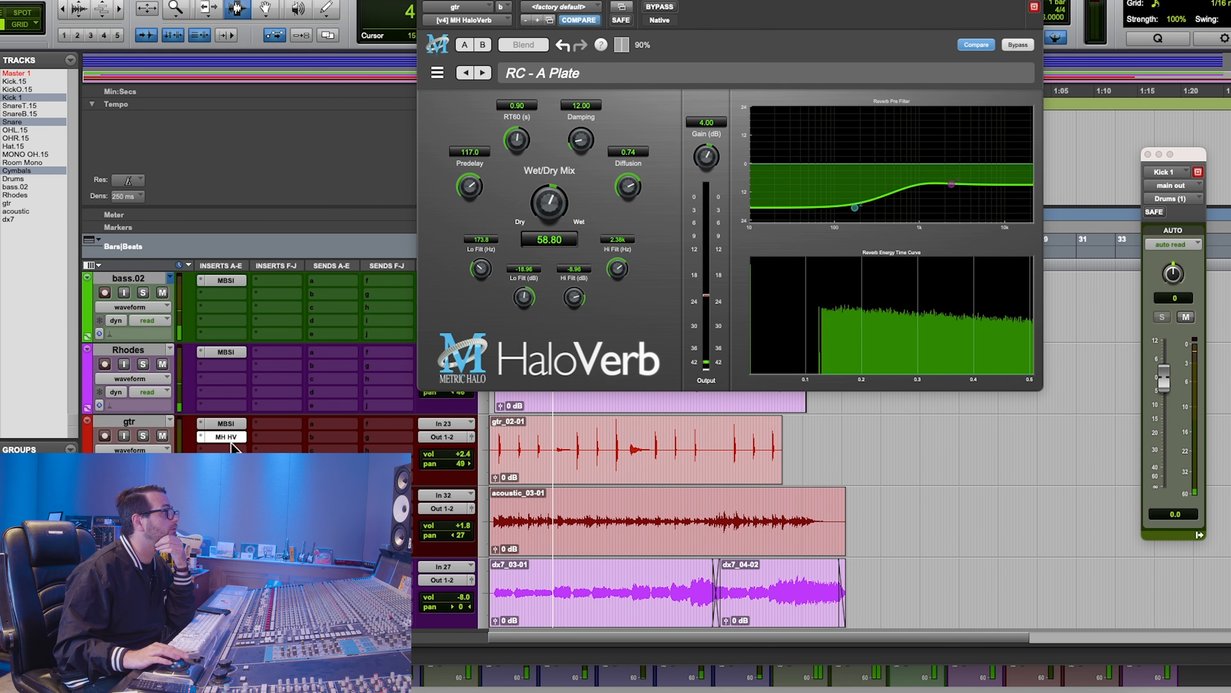
# Raise the output fader of the gtr track's MBSI slightly to about 12 and close the plugin
pyautogui.click(240, 424)
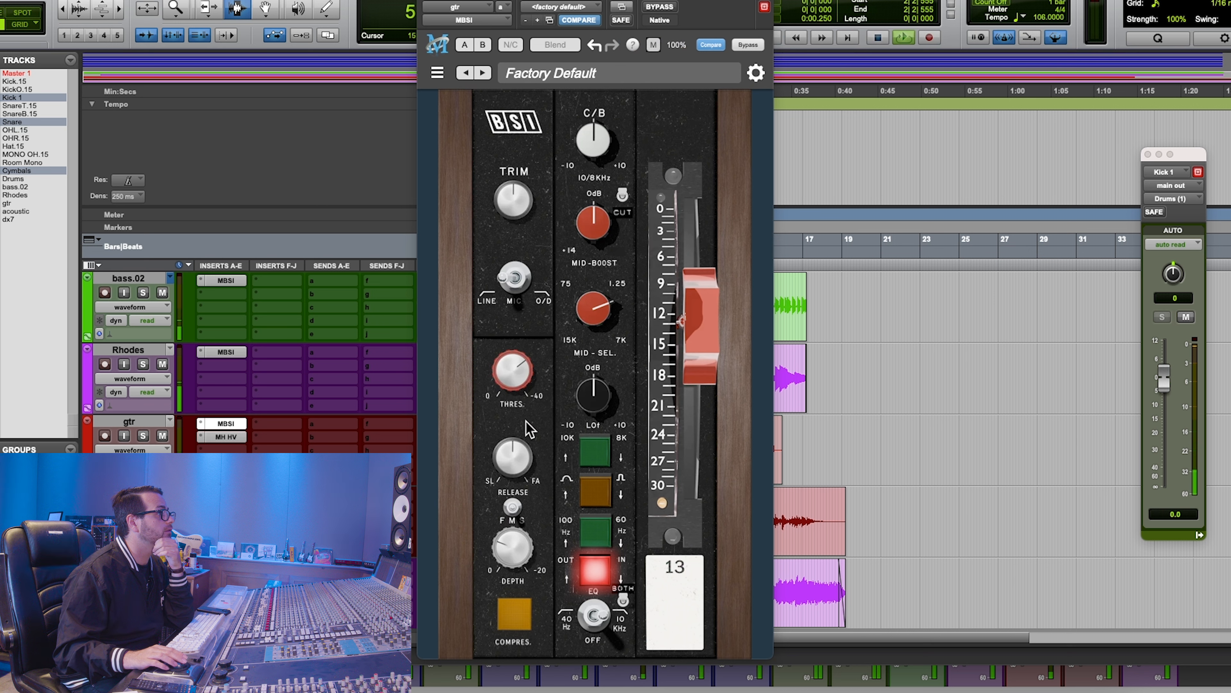
pyautogui.moveTo(712, 366); pyautogui.dragTo(700, 350)
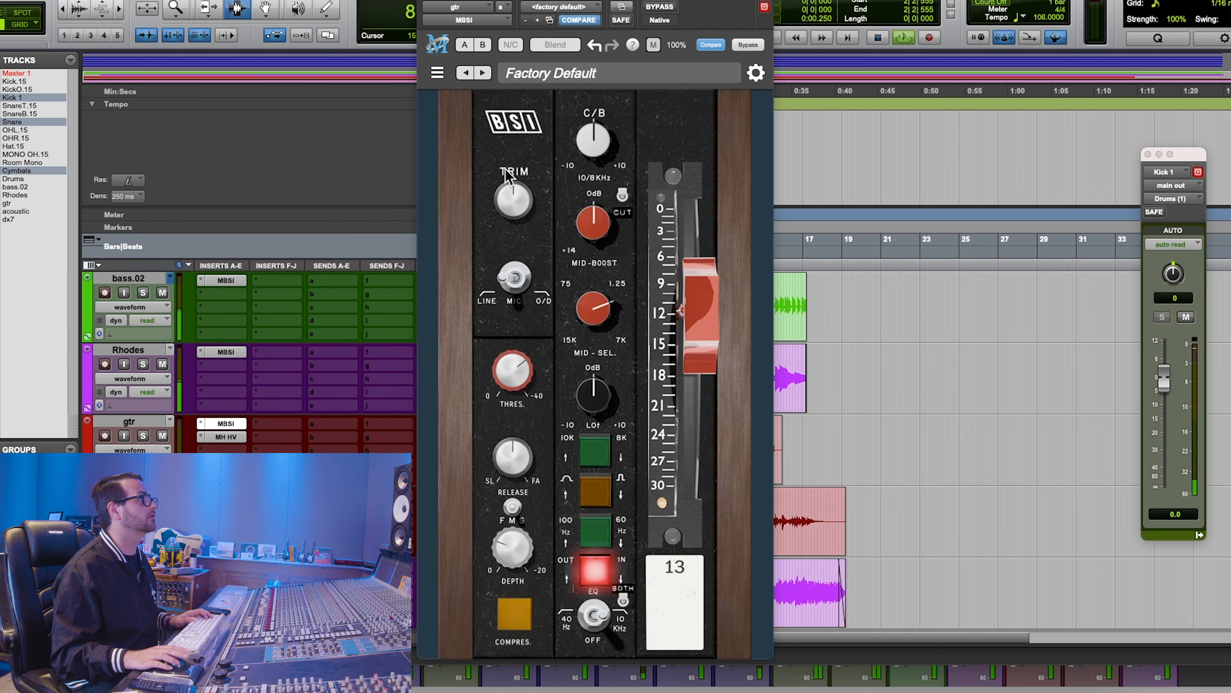
pyautogui.click(425, 1)
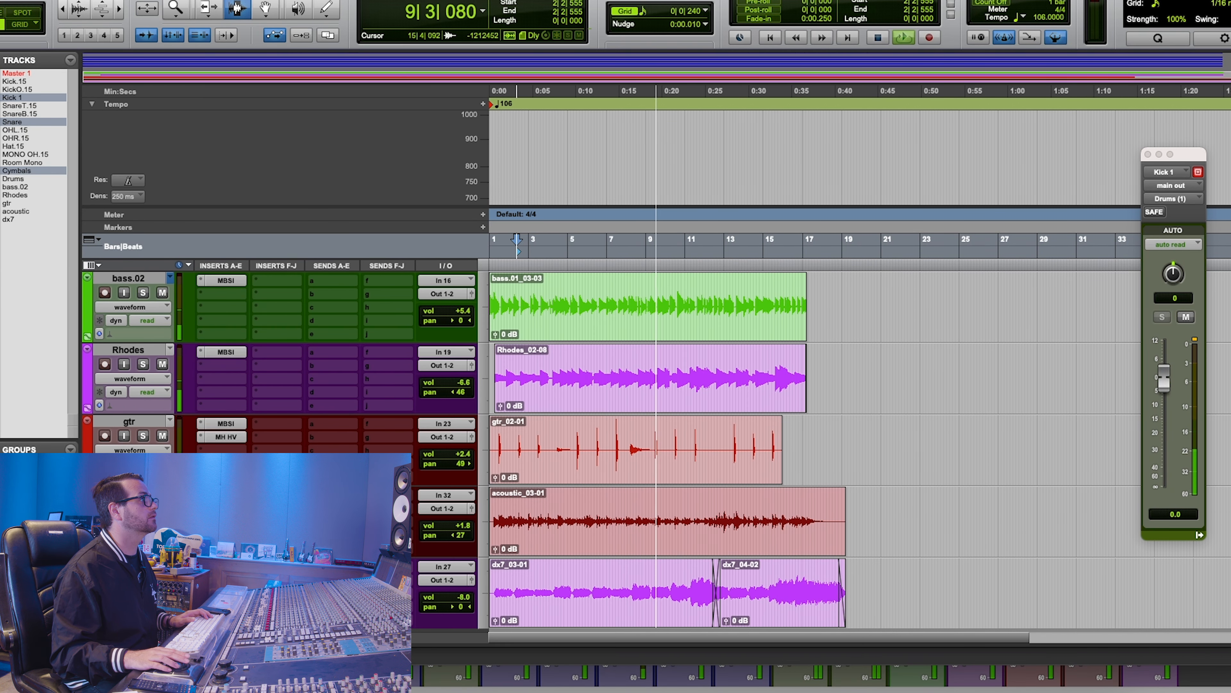
# Lower the output fader of the bass.02 track's MBSI slightly to about 10, stop playback and close the plugin
pyautogui.click(242, 282)
pyautogui.press('space')
pyautogui.moveTo(698, 284); pyautogui.dragTo(698, 290)
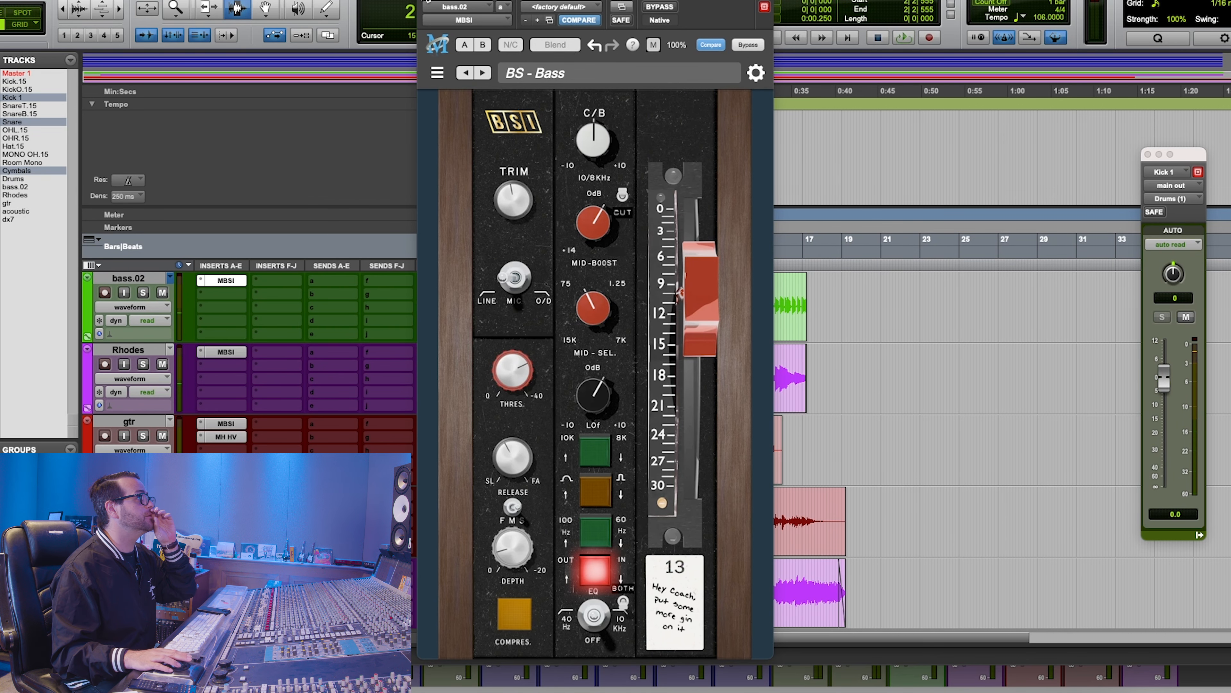
pyautogui.click(424, 1)
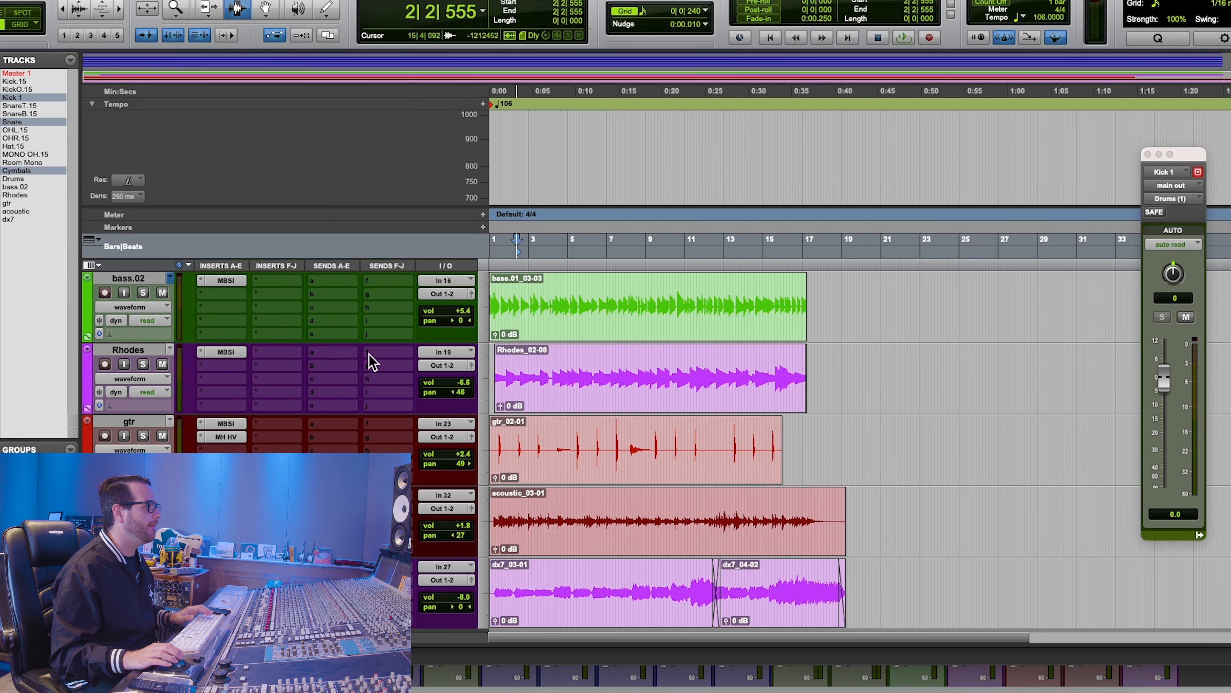
# Insert the MBSI channel strip on the acoustic track
pyautogui.scroll(-2, 581, 528)
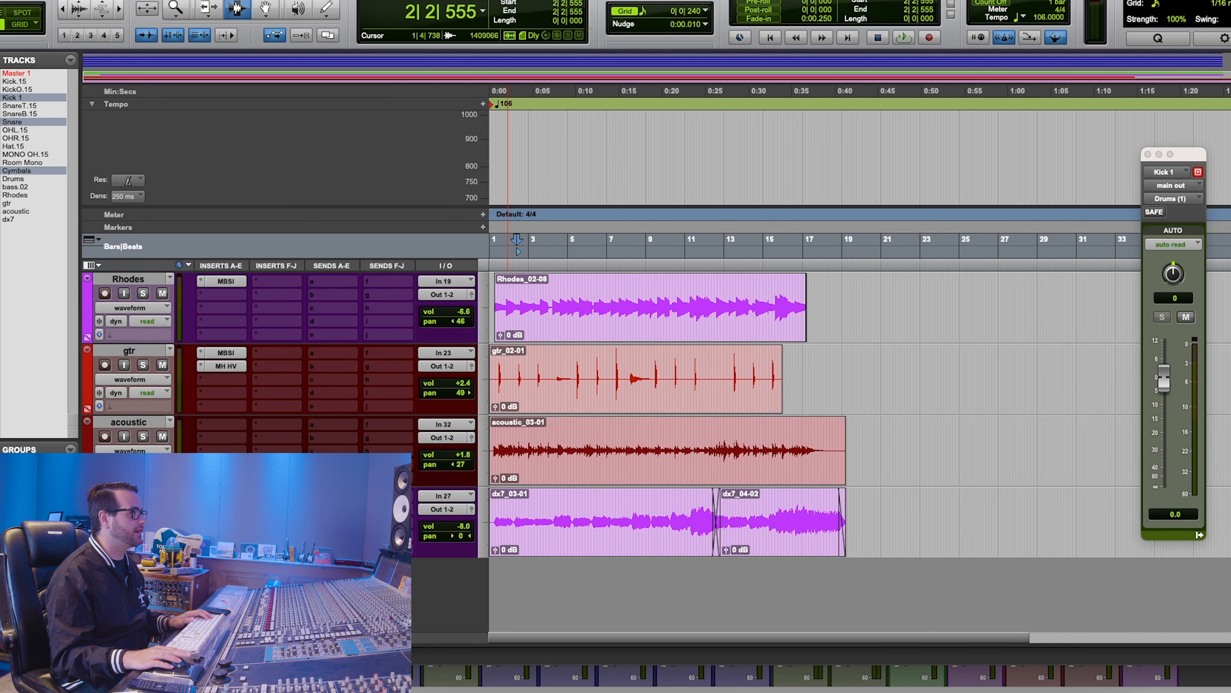
pyautogui.click(236, 429)
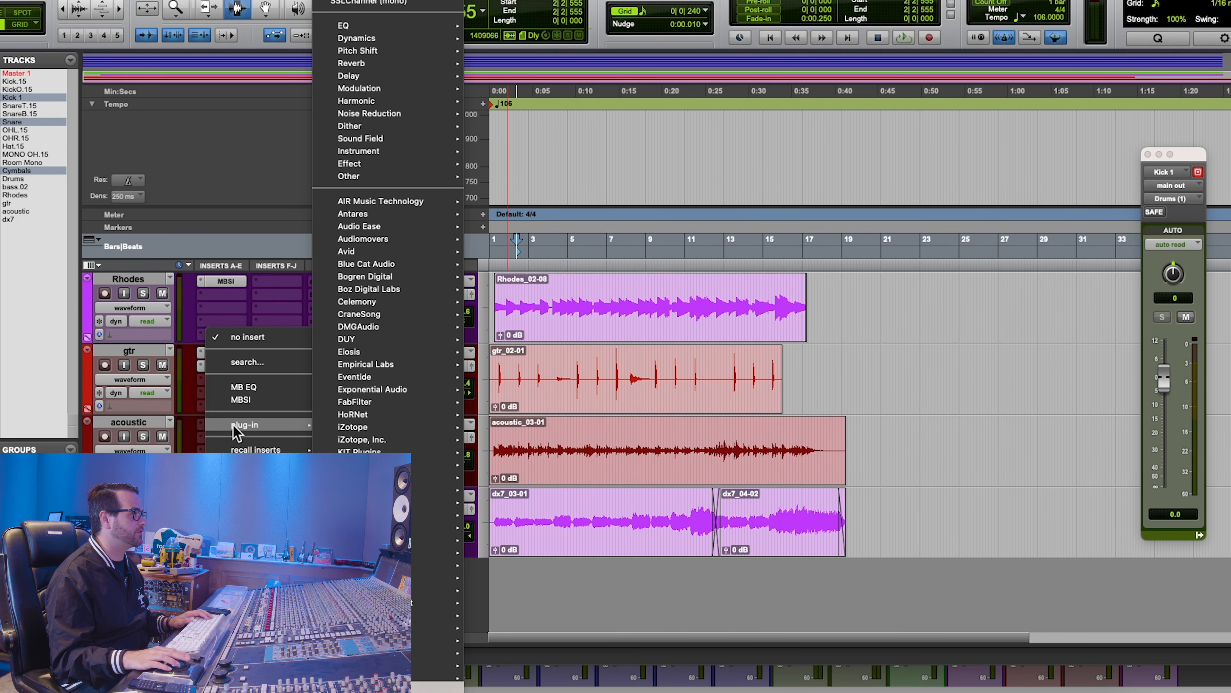
pyautogui.click(270, 400)
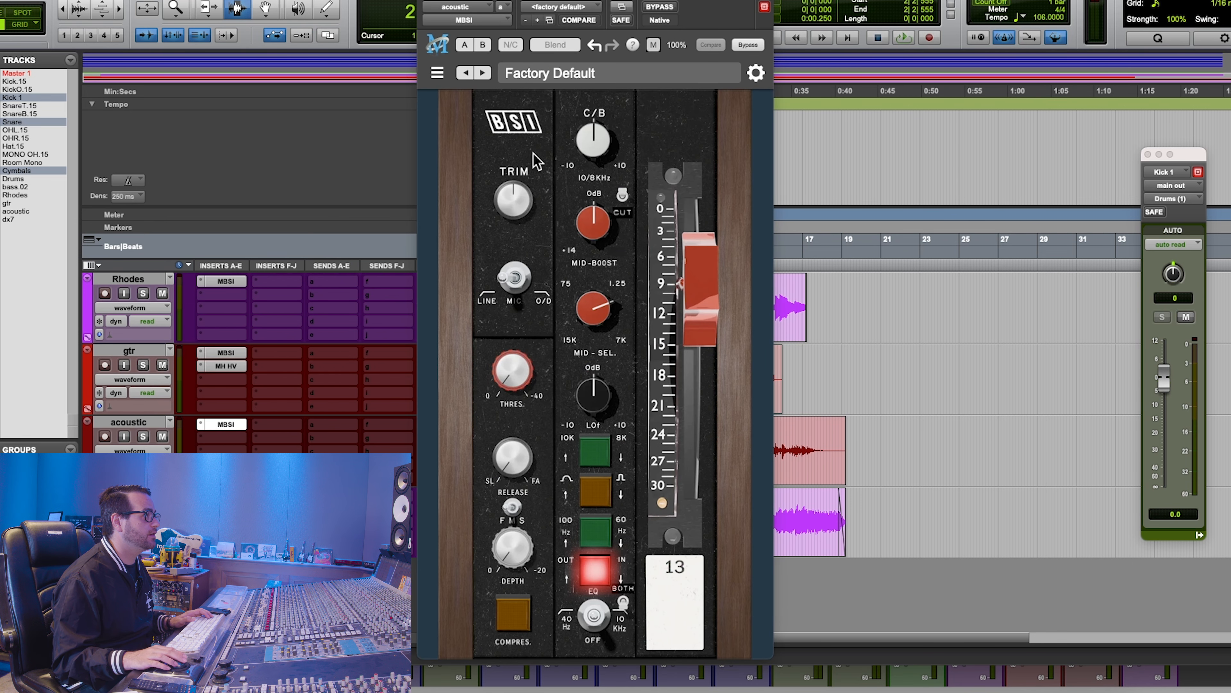
# Load the factory preset "BS - Acoustic" in the acoustic track's MBSI
pyautogui.click(572, 78)
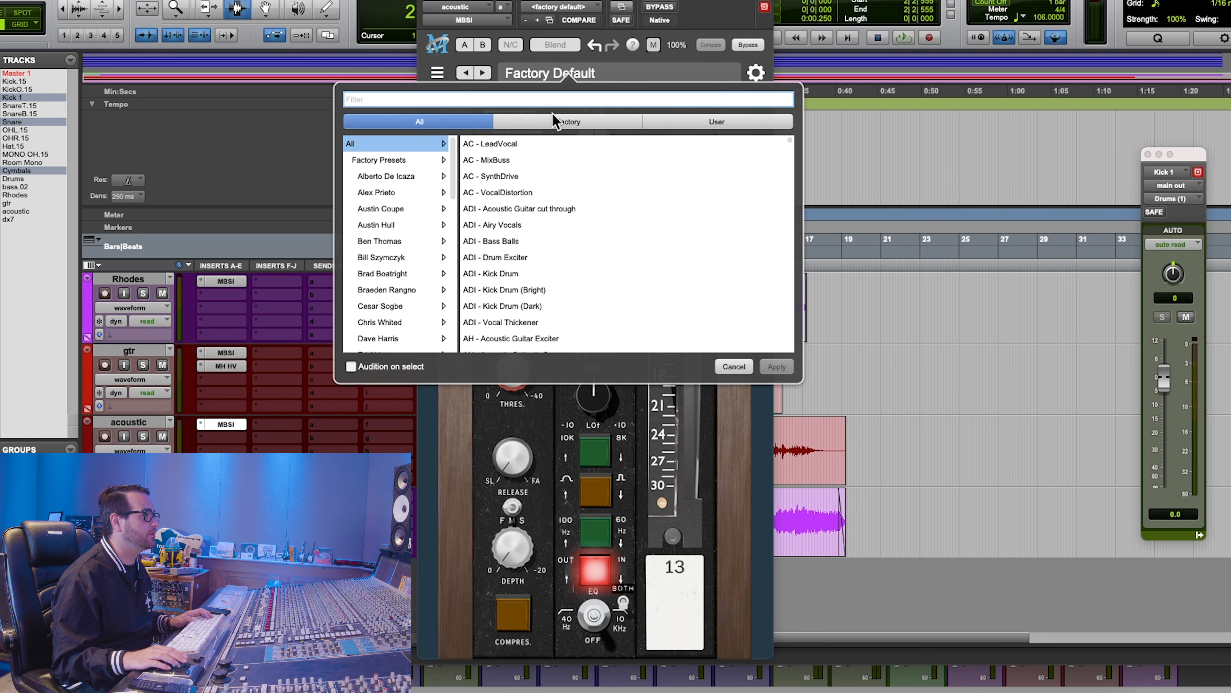
pyautogui.click(391, 258)
pyautogui.click(490, 145)
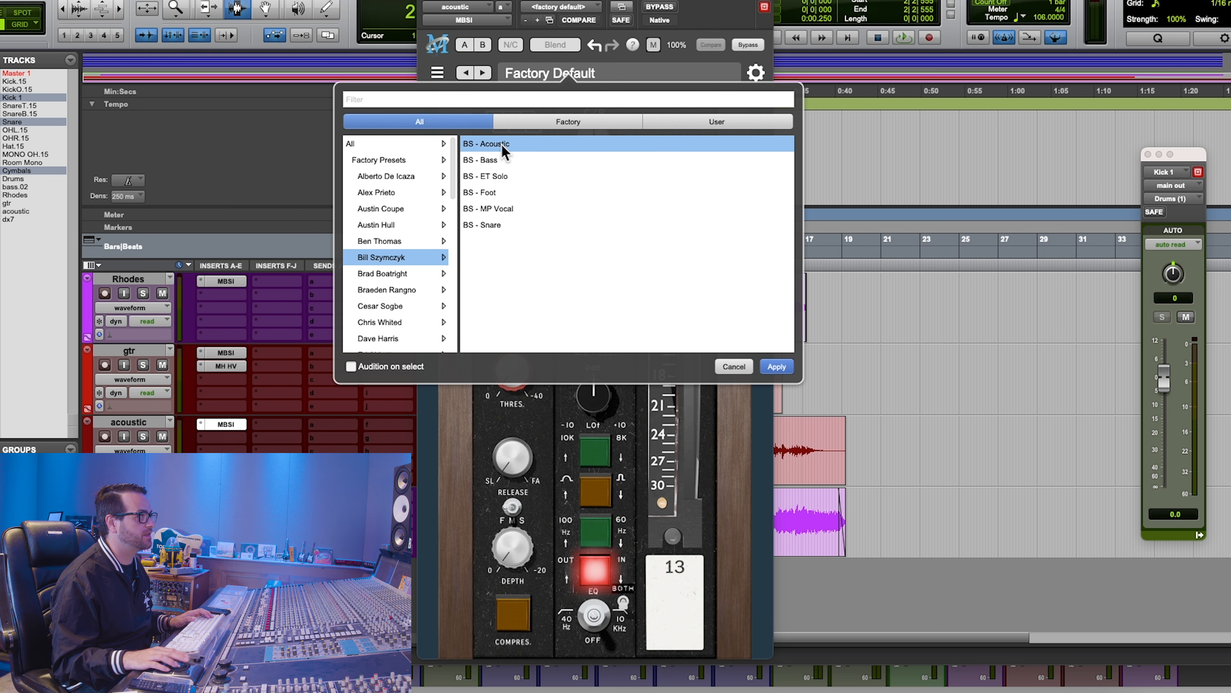
pyautogui.click(770, 368)
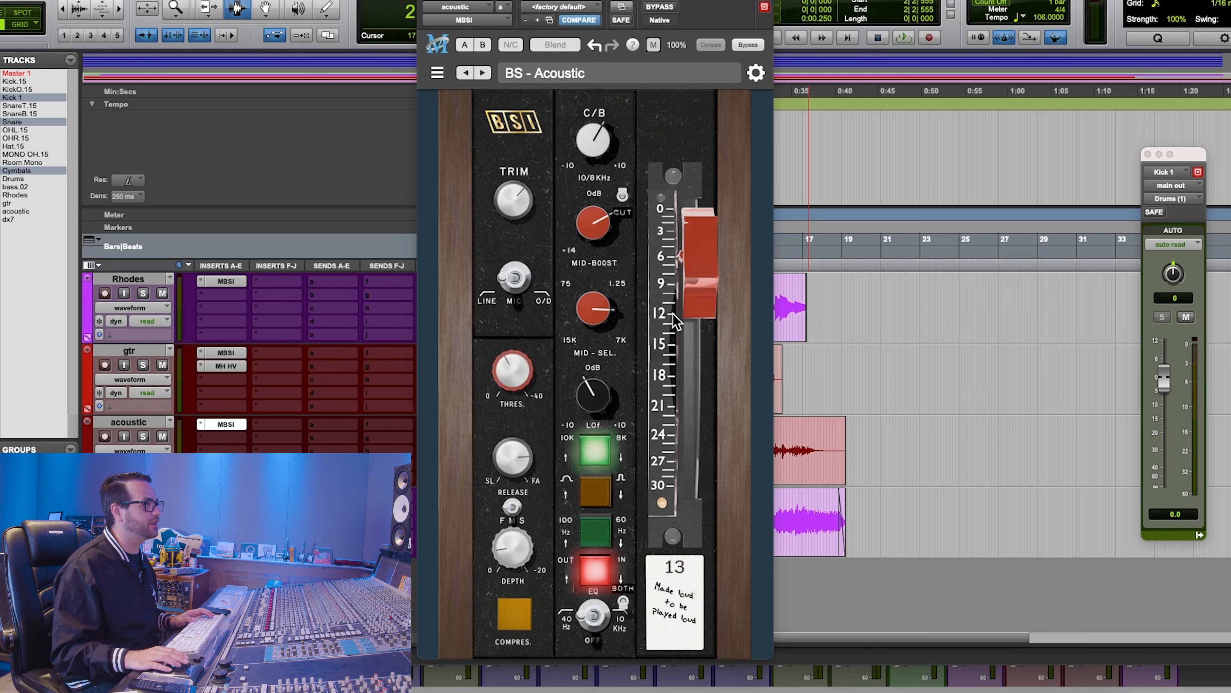
# Lower the acoustic plugin's output fader to about 16 during playback and compare the sound with the plugin bypassed and active
pyautogui.press('space')
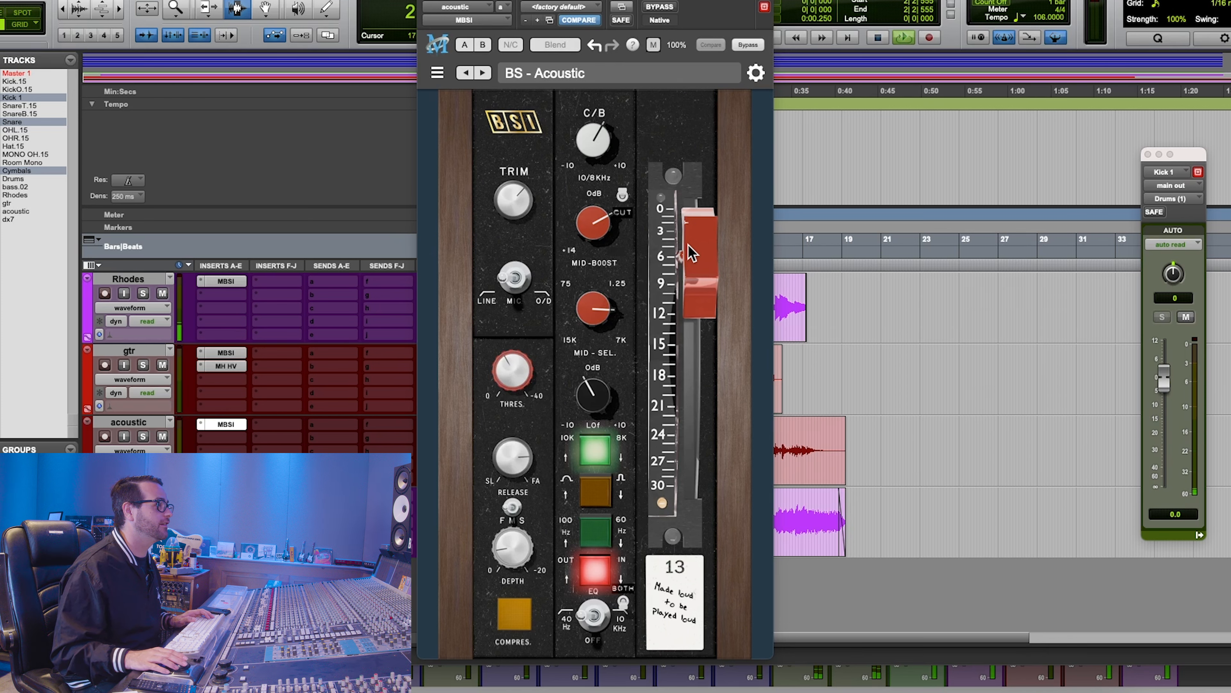
pyautogui.moveTo(695, 248); pyautogui.dragTo(707, 321)
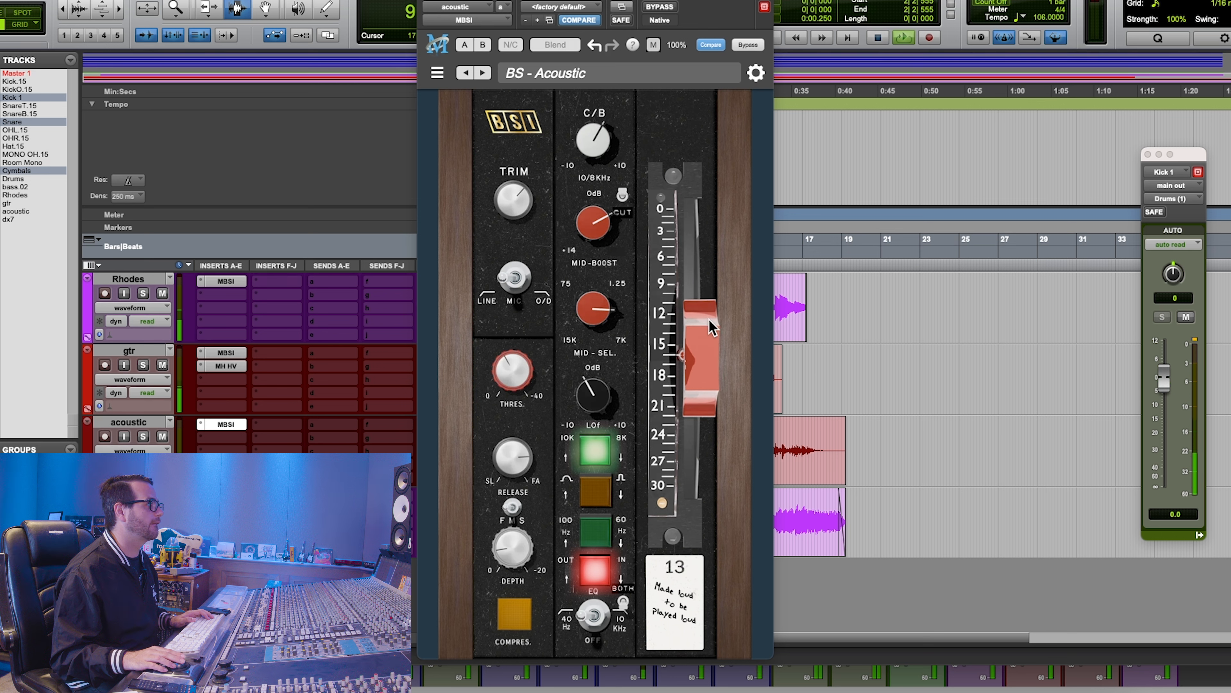
pyautogui.click(660, 8)
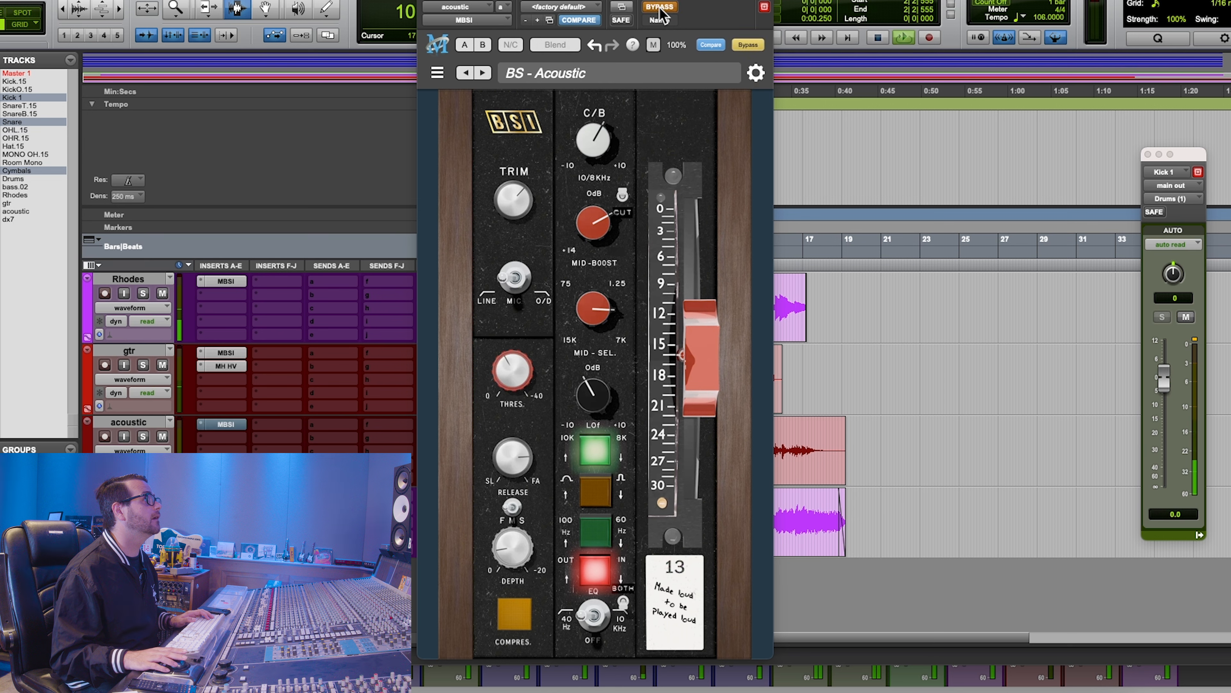
pyautogui.click(661, 7)
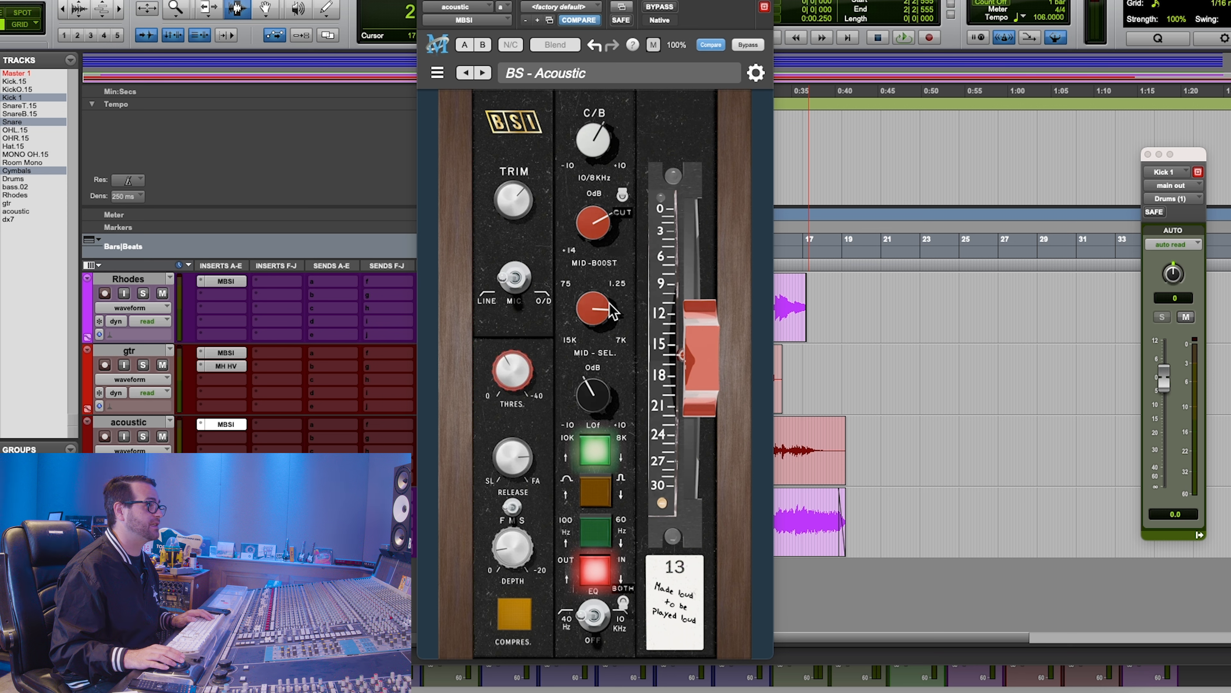
# Lower the acoustic plugin's output fader slightly during playback and check its mid-frequency selector
pyautogui.press('space')
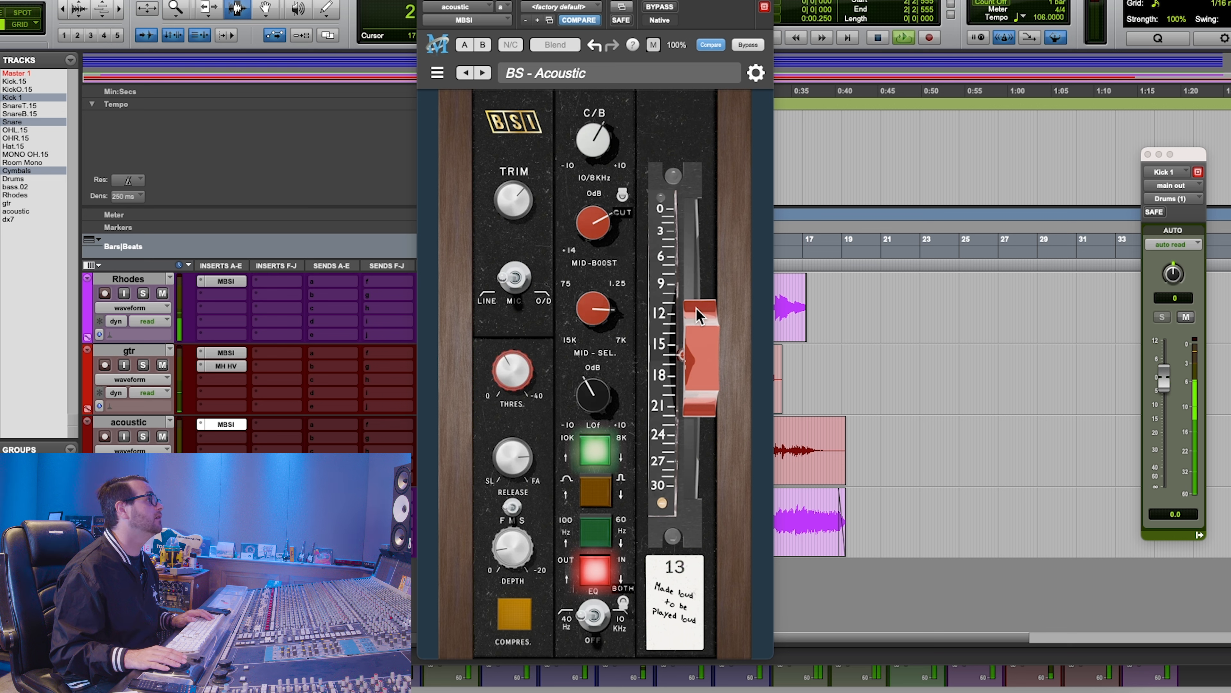
pyautogui.moveTo(700, 335); pyautogui.dragTo(701, 338)
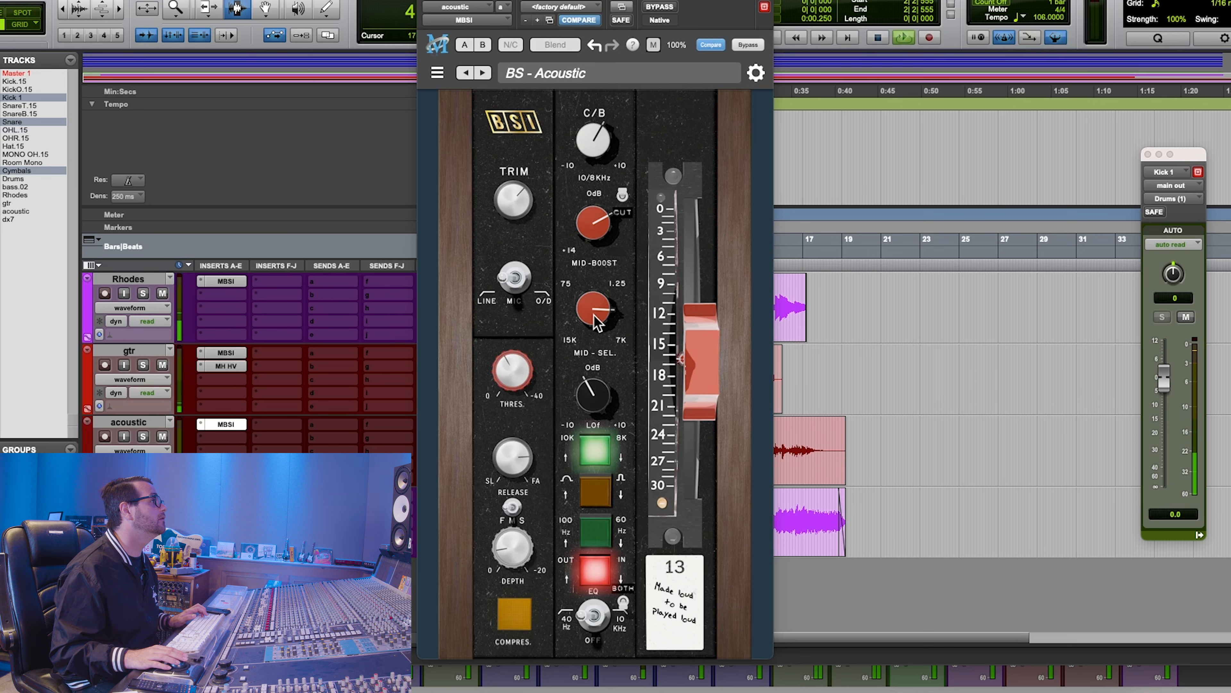
pyautogui.moveTo(597, 323)
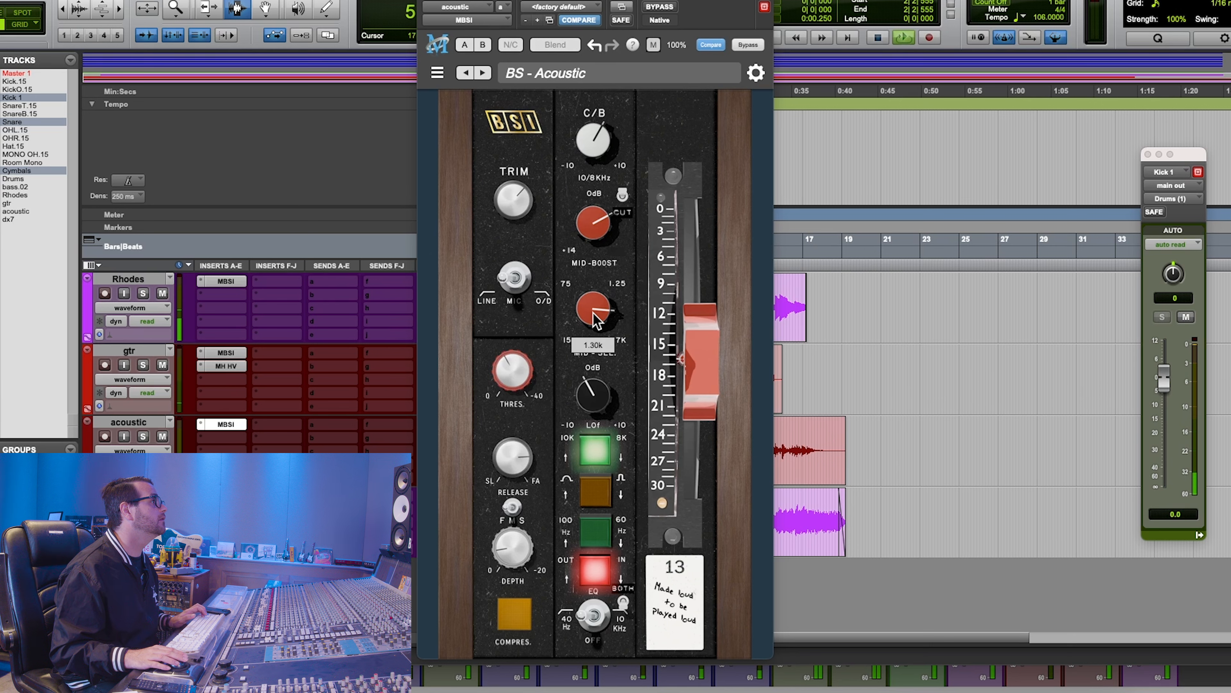
pyautogui.moveTo(597, 314); pyautogui.dragTo(596, 320)
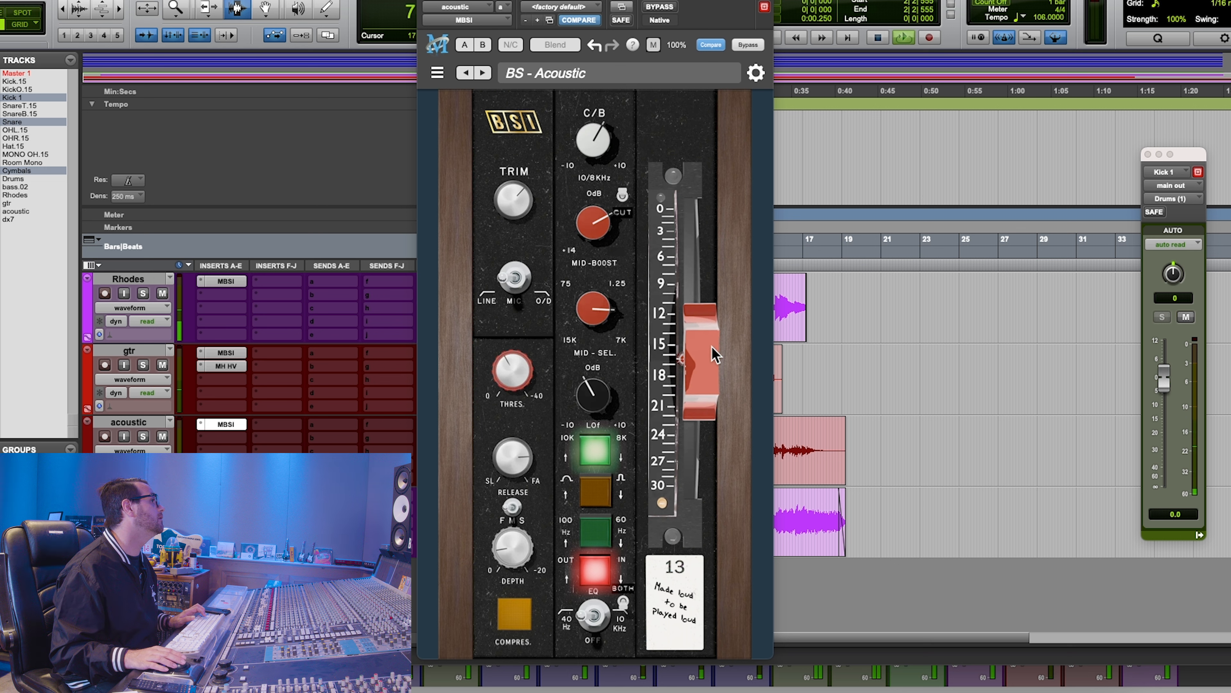
pyautogui.moveTo(707, 360)
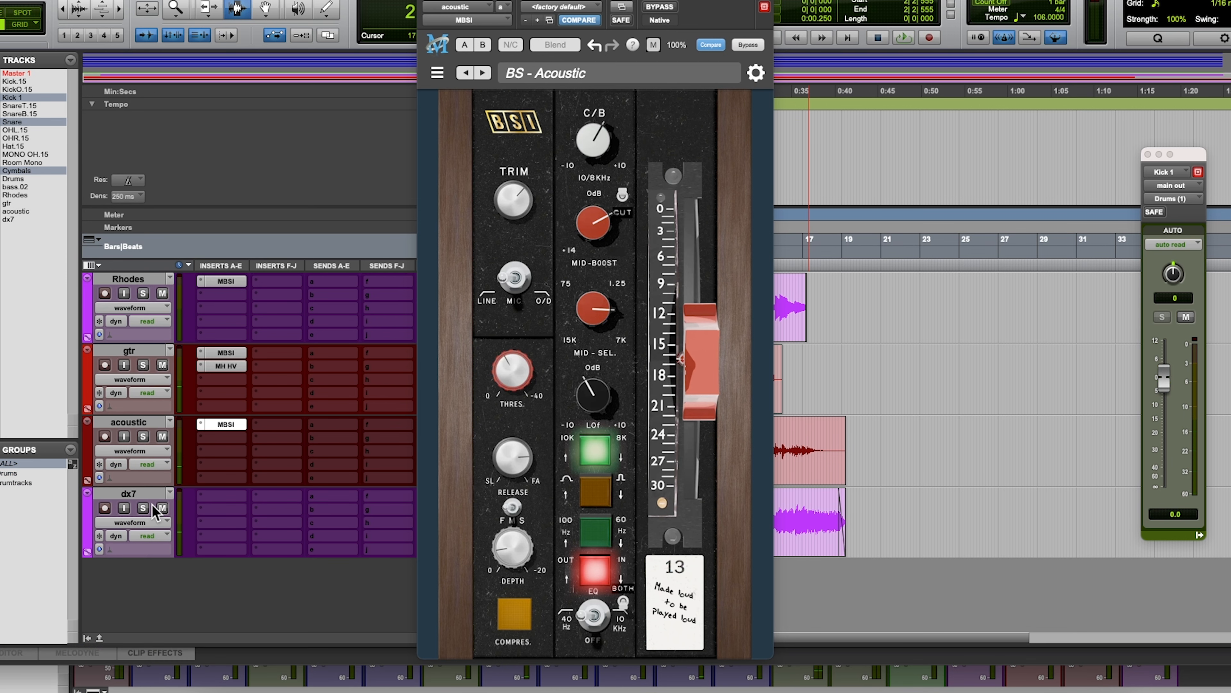
# Audition the dx7 track in solo during playback and insert HaloVerb on it
pyautogui.click(142, 508)
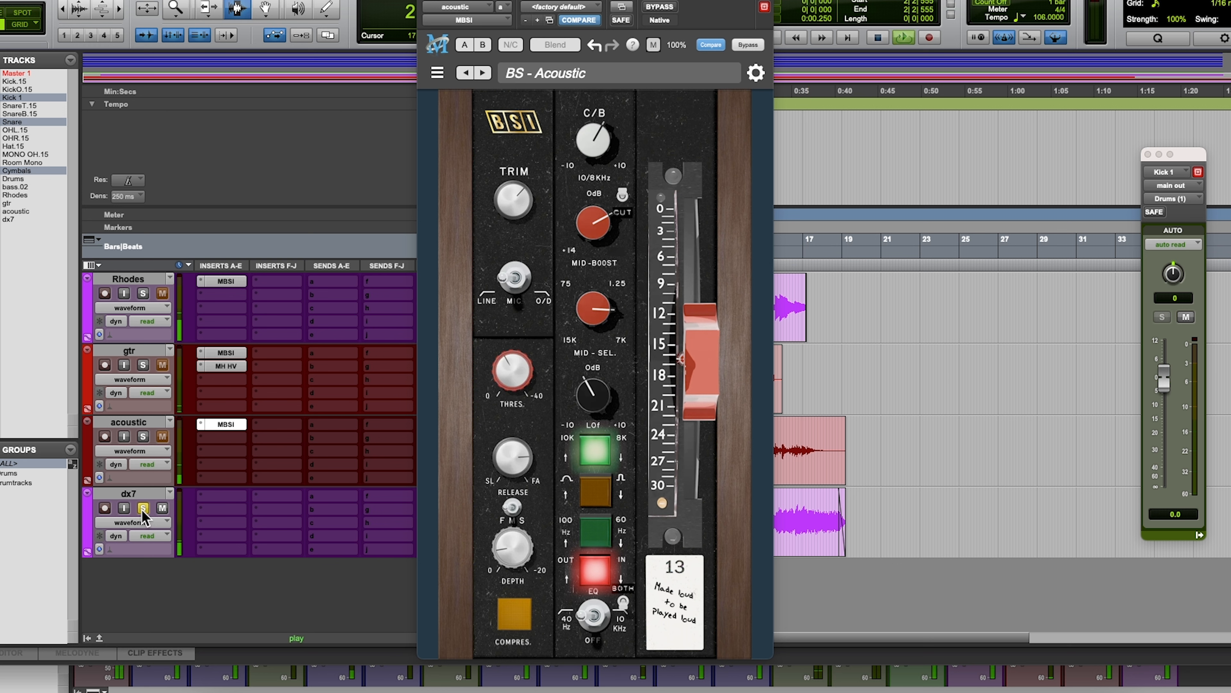
pyautogui.press('space')
pyautogui.click(142, 508)
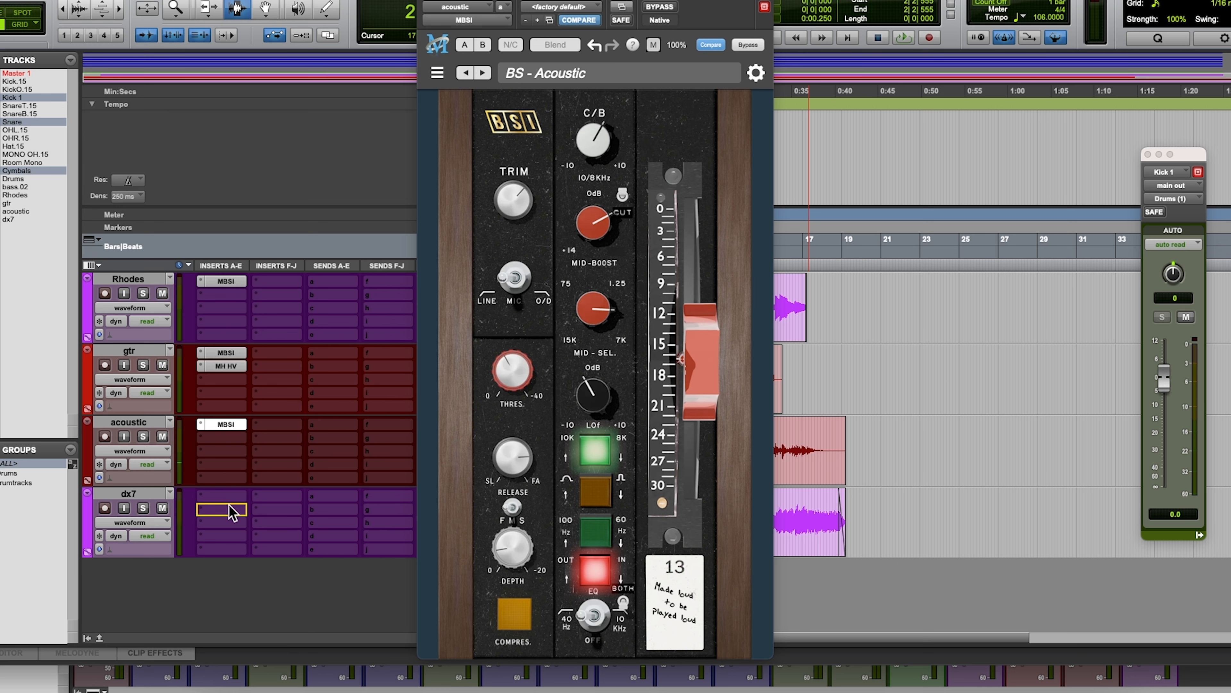
pyautogui.click(145, 508)
pyautogui.press('space')
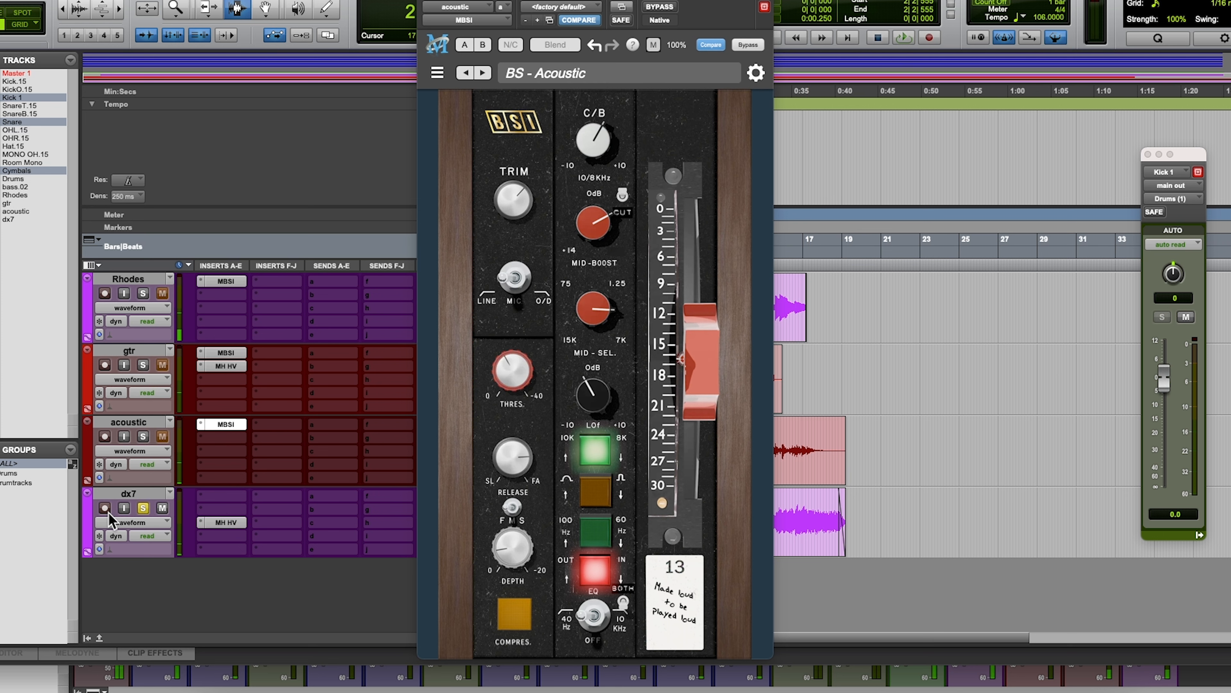
pyautogui.click(144, 508)
# Insert the MBSI channel strip on the dx7 track, boost its lows to 2.00 and raise its output fader slightly during playback
pyautogui.click(221, 509)
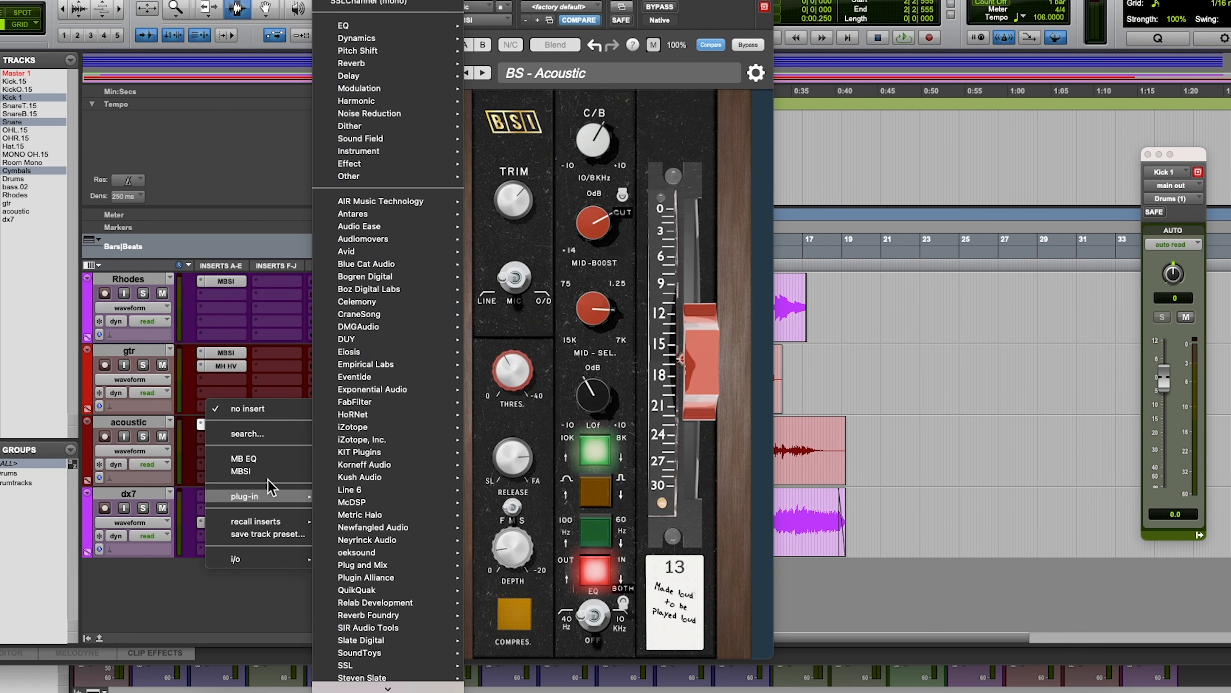
pyautogui.click(267, 480)
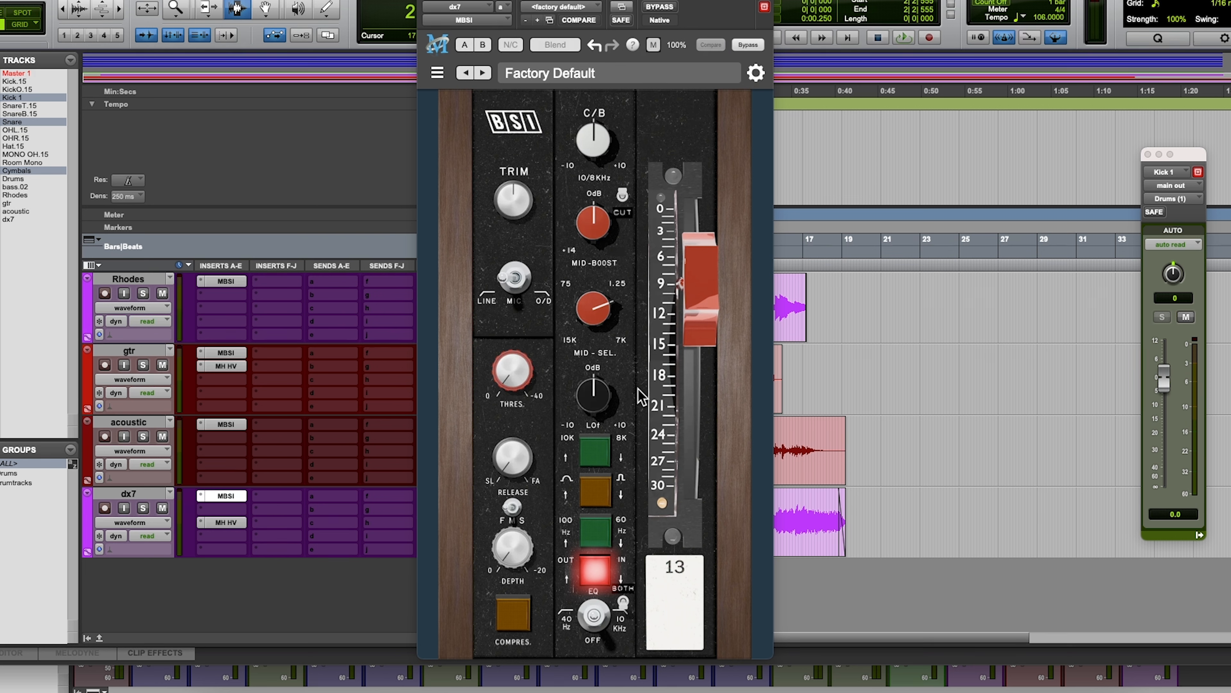
pyautogui.press('space')
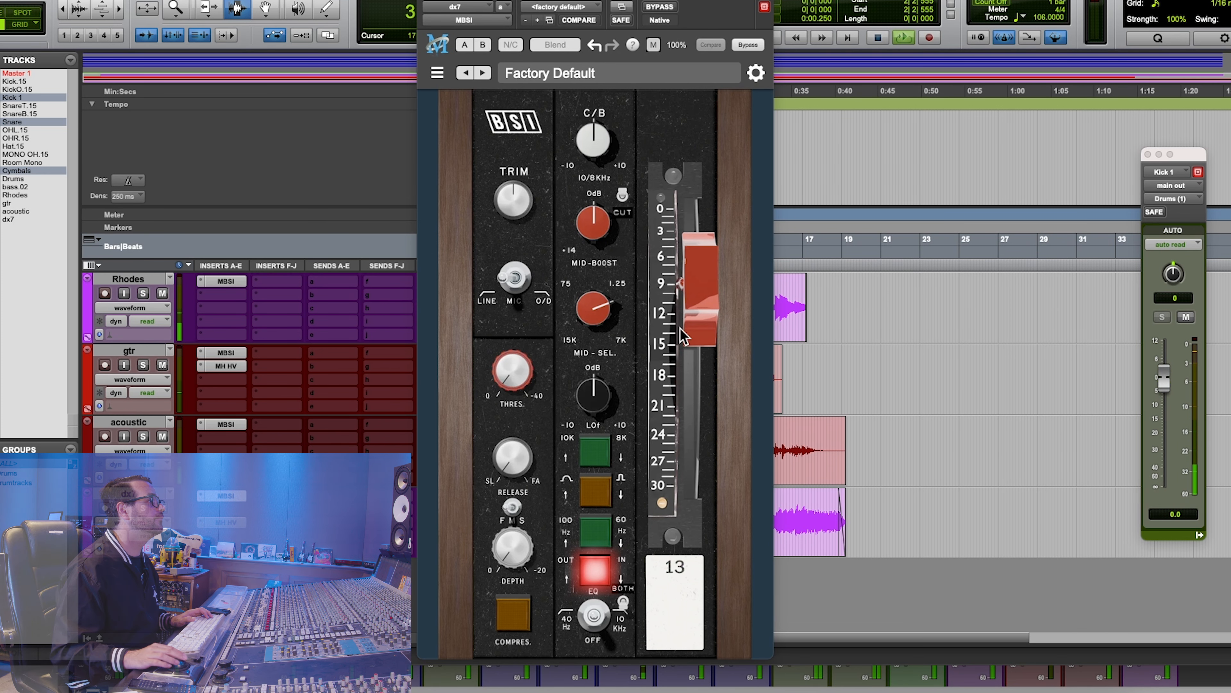
pyautogui.moveTo(593, 396); pyautogui.dragTo(599, 396)
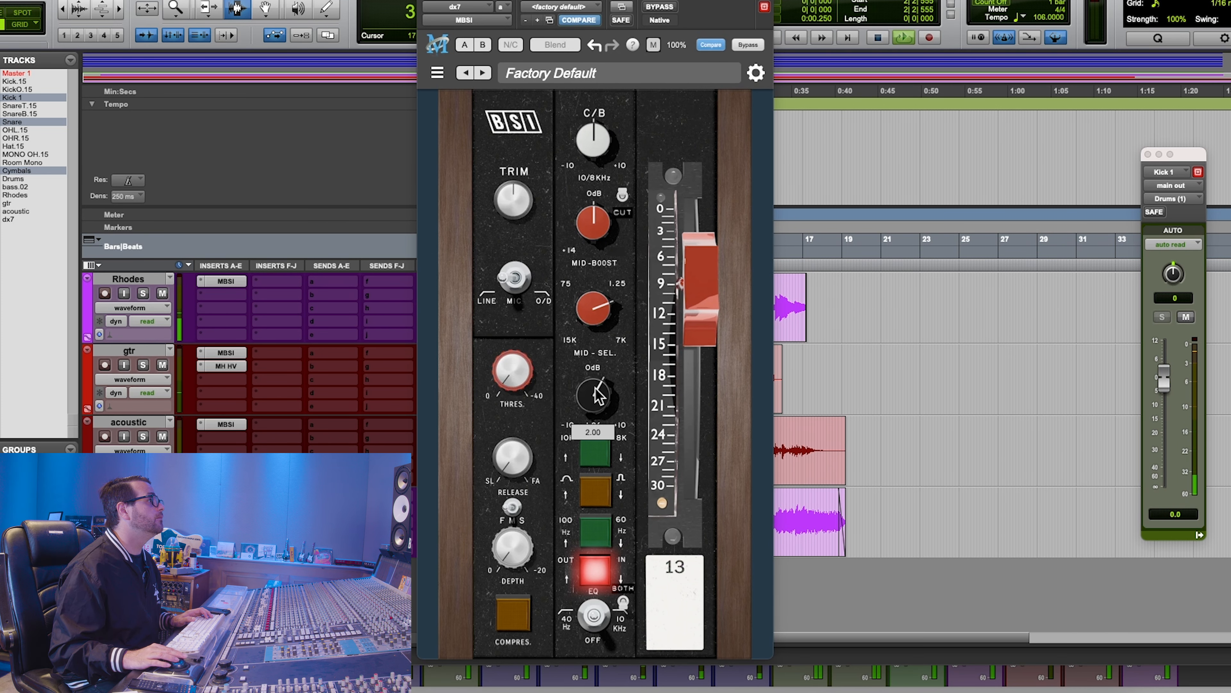
pyautogui.moveTo(693, 321); pyautogui.dragTo(693, 314)
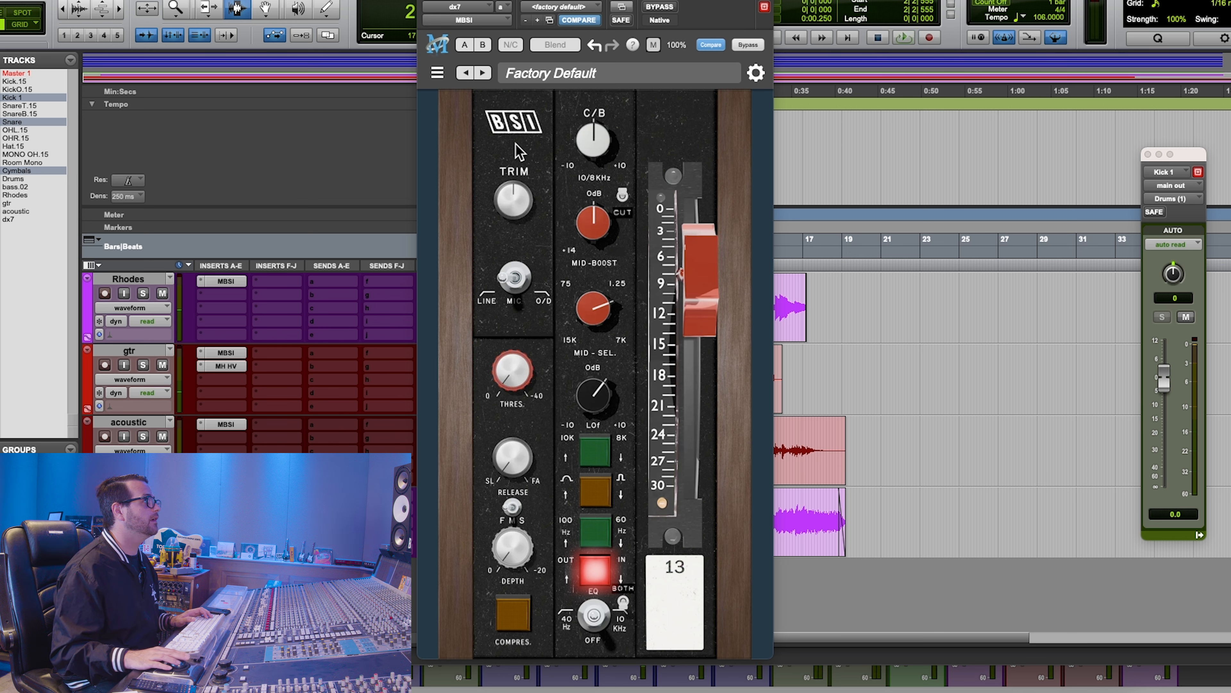
# Lower the output fader of the gtr track's MBSI to about 13 and close its plugin window
pyautogui.click(225, 354)
pyautogui.moveTo(701, 339); pyautogui.dragTo(702, 350)
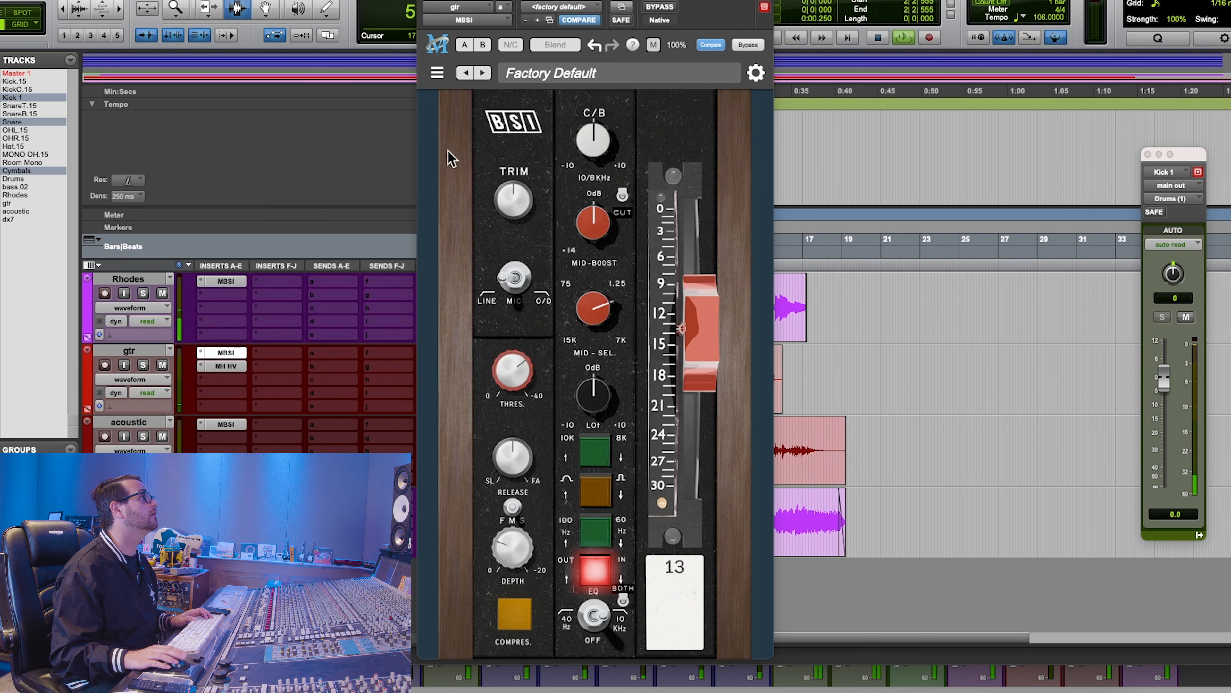
pyautogui.click(424, 1)
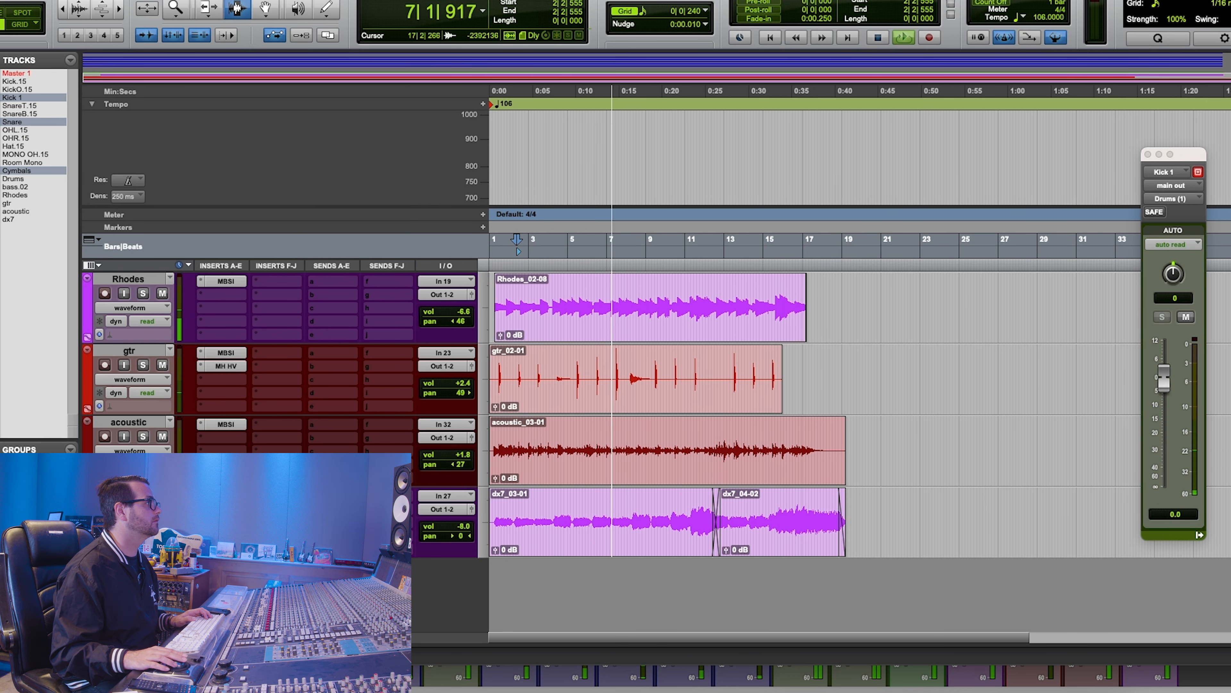
# Raise the dx7 MBSI's output fader to about 3 and turn up its mid gain with the mid frequency around 246
pyautogui.click(226, 496)
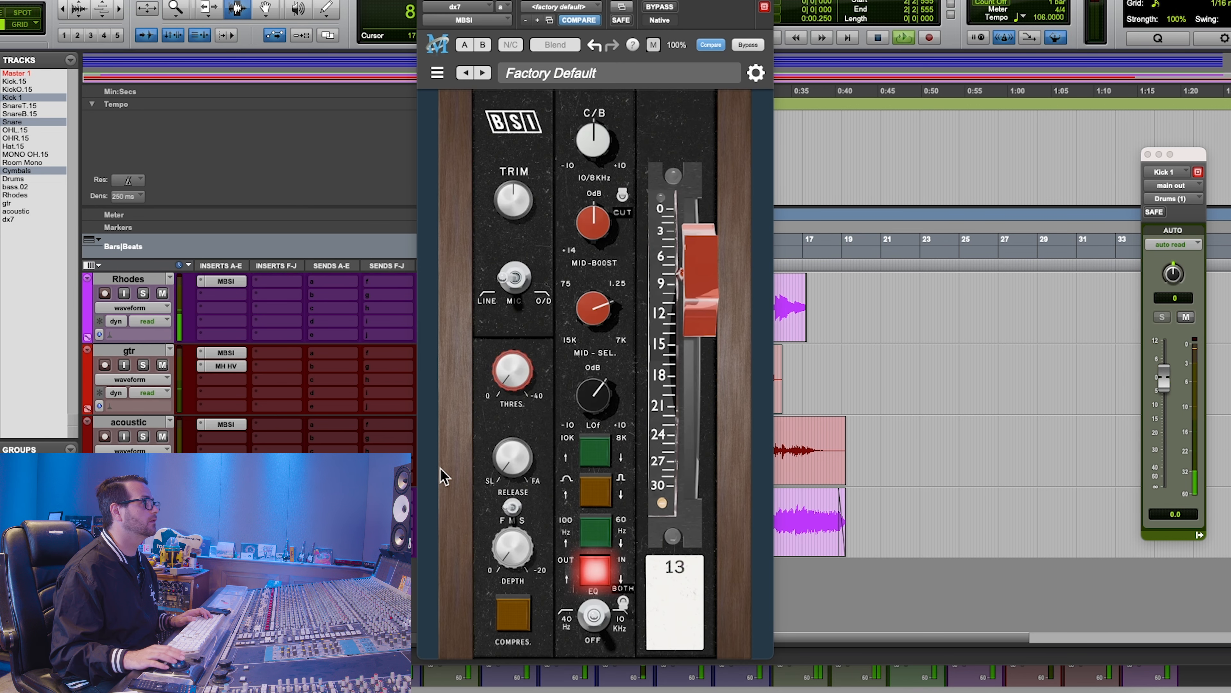
pyautogui.moveTo(702, 286)
pyautogui.mouseDown()
pyautogui.moveTo(704, 254)
pyautogui.moveTo(706, 265)
pyautogui.mouseUp()
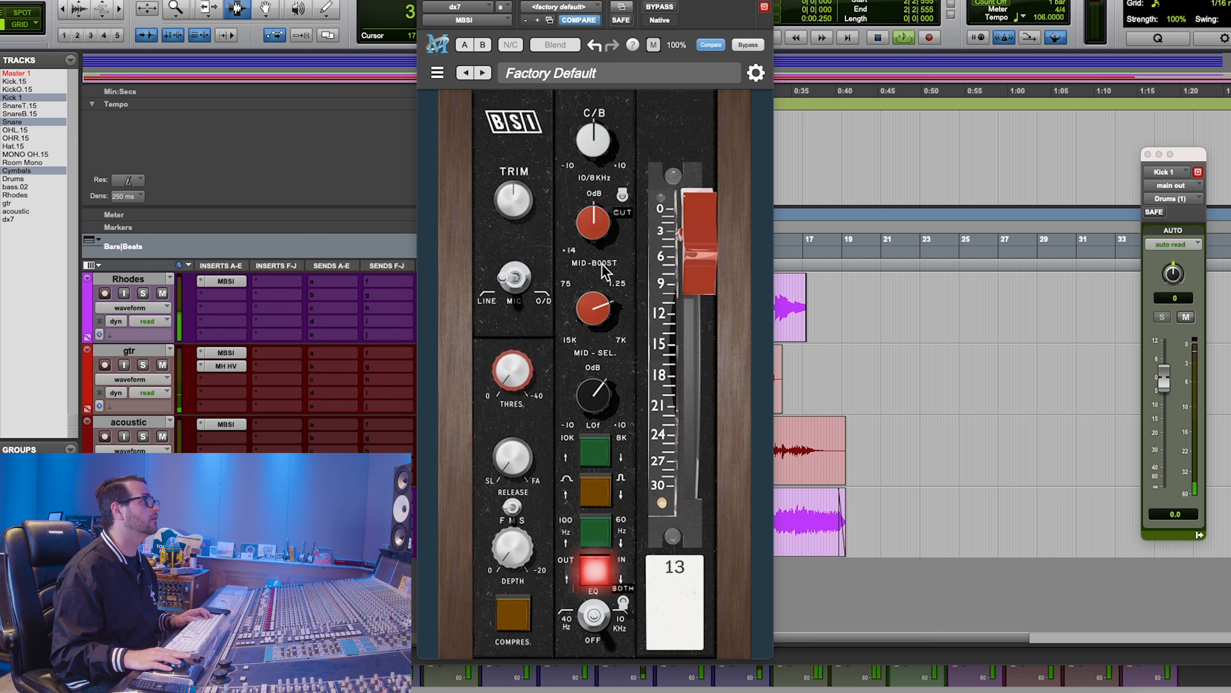
pyautogui.moveTo(600, 224); pyautogui.dragTo(600, 222)
pyautogui.moveTo(592, 315); pyautogui.dragTo(582, 342)
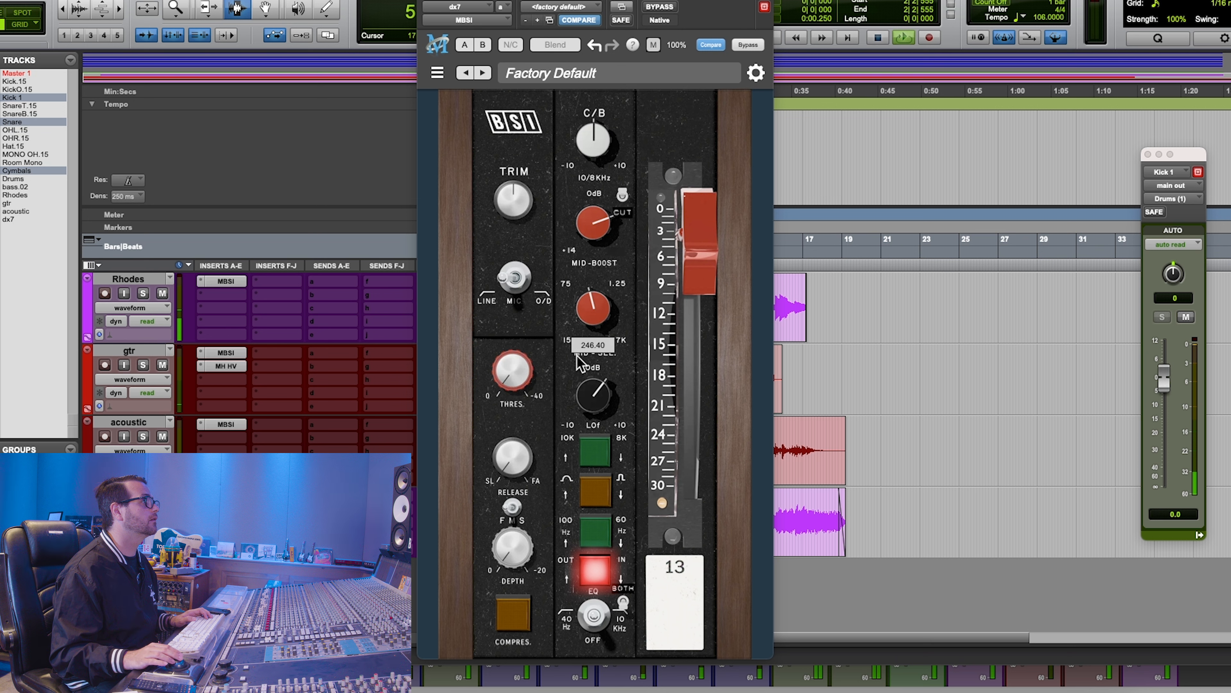
# Boost the dx7 MBSI's highs and set its low-frequency boost to 3.60, trimming the output fader slightly during playback
pyautogui.moveTo(599, 133); pyautogui.dragTo(602, 119)
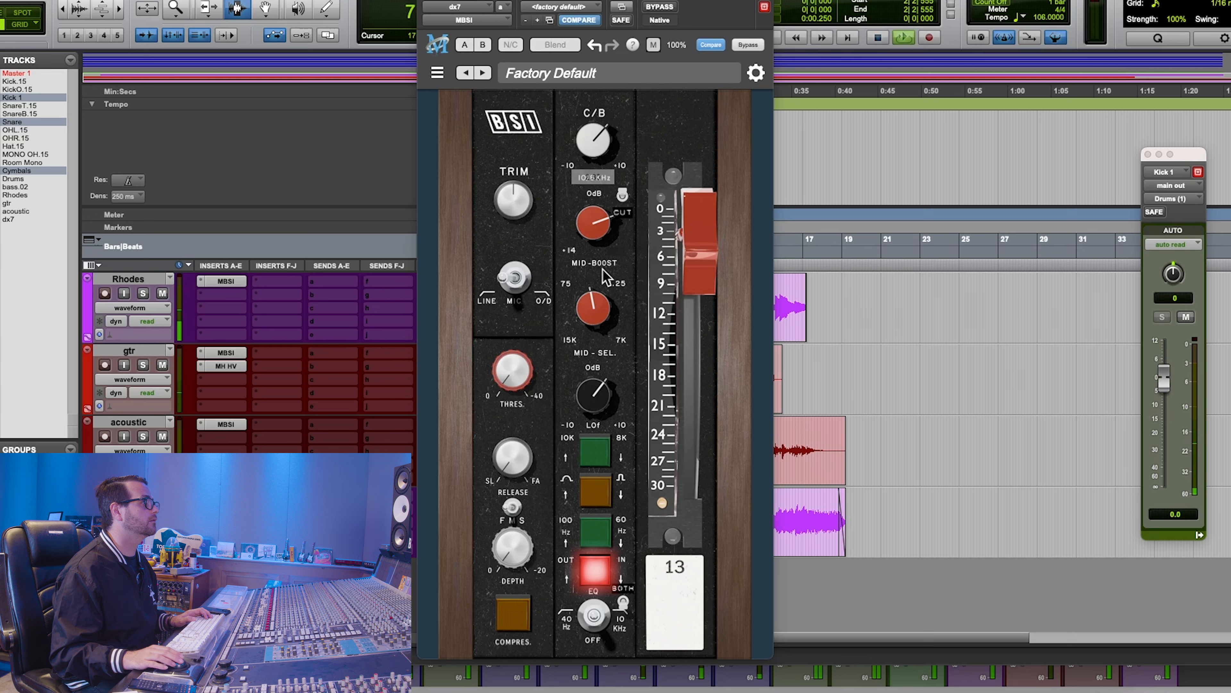
pyautogui.moveTo(599, 396); pyautogui.dragTo(601, 401)
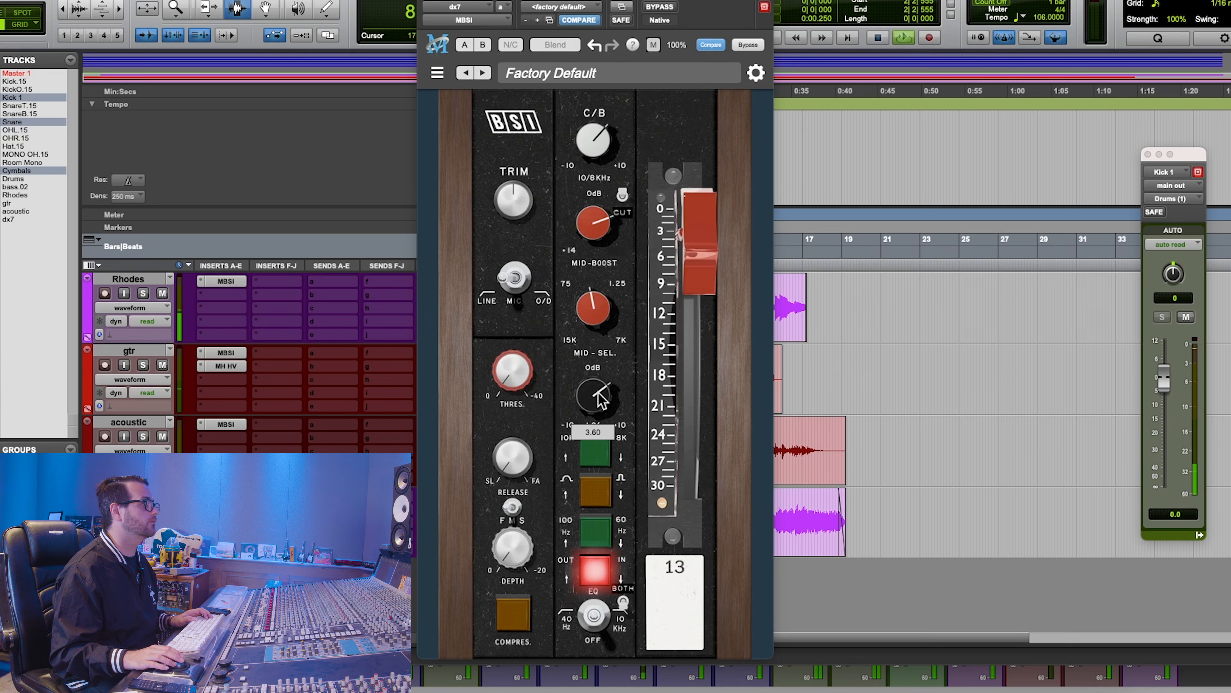
pyautogui.moveTo(702, 273); pyautogui.dragTo(702, 276)
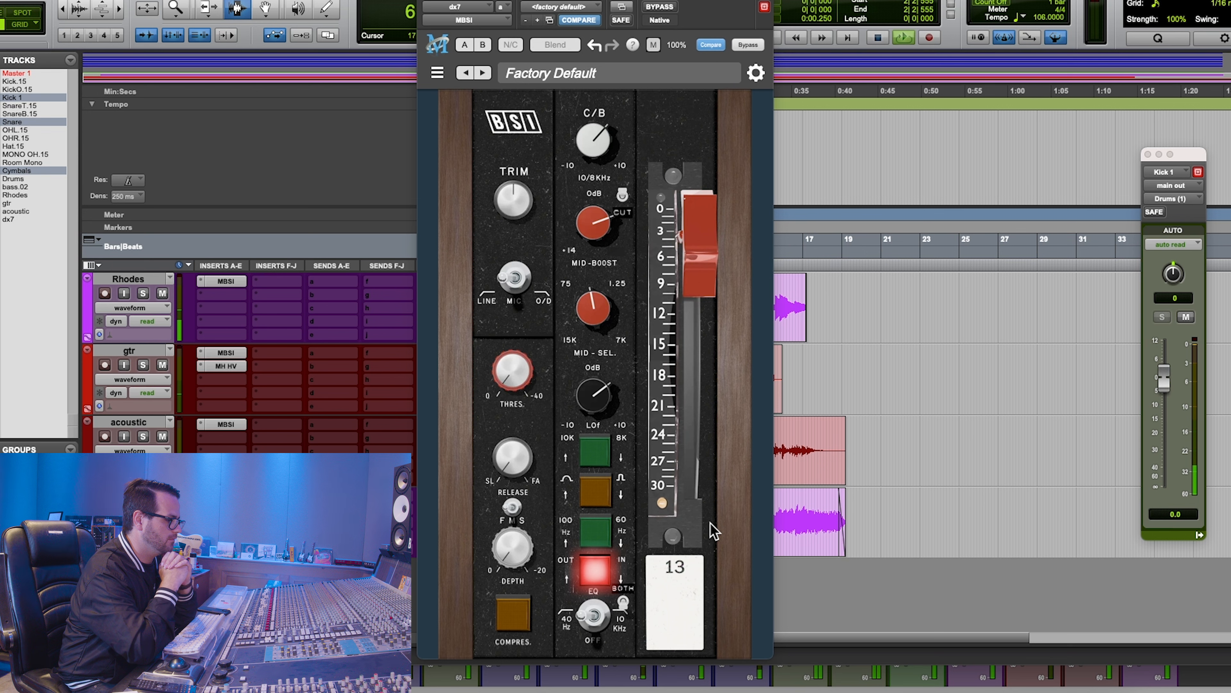
pyautogui.press('space')
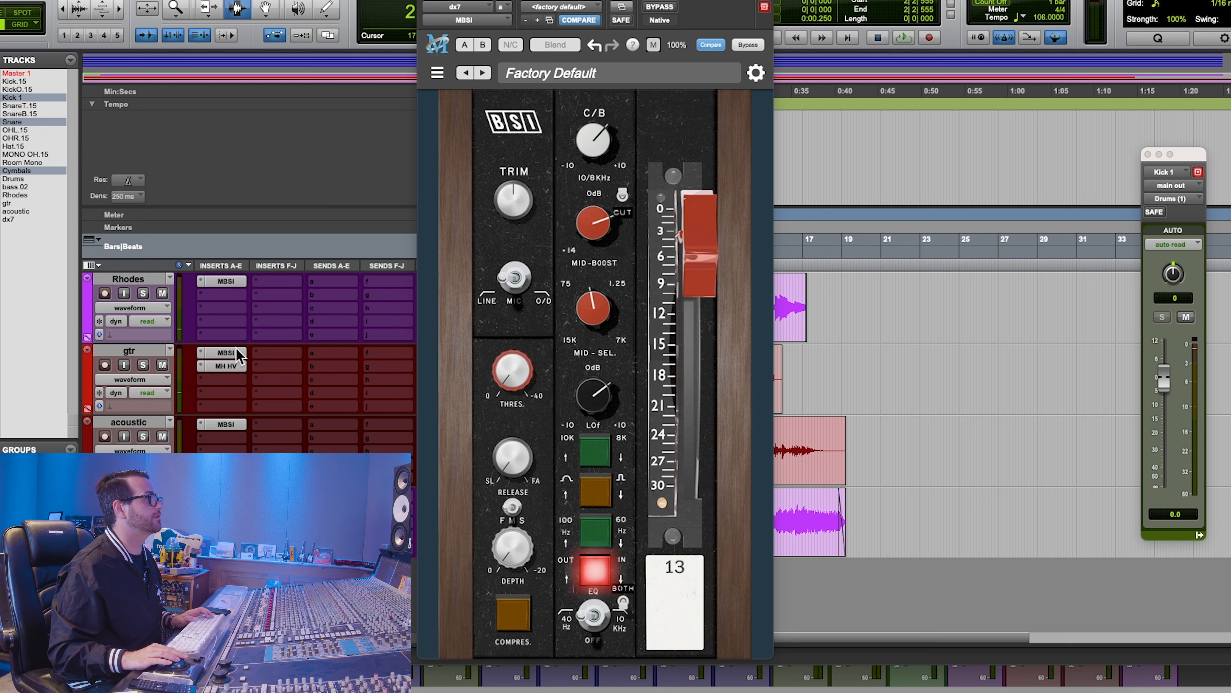
# Lower the output fader of the acoustic track's MBSI to about 18 during playback and close its window
pyautogui.click(238, 353)
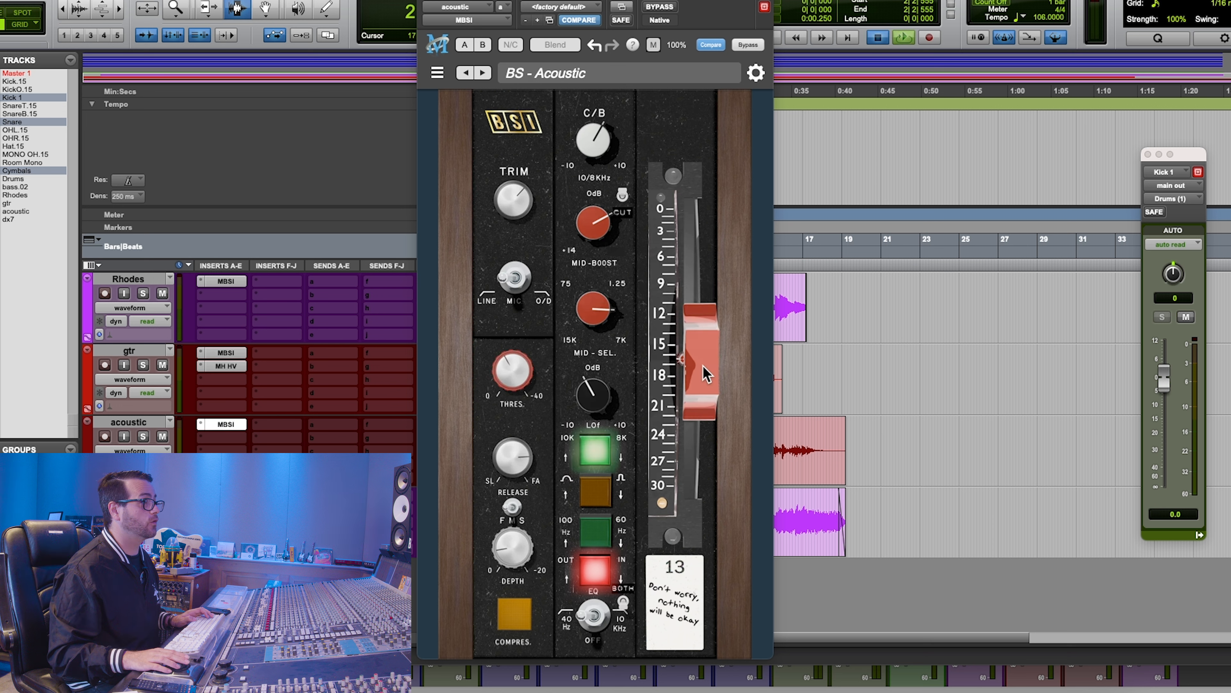
pyautogui.press('space')
pyautogui.moveTo(701, 347); pyautogui.dragTo(703, 372)
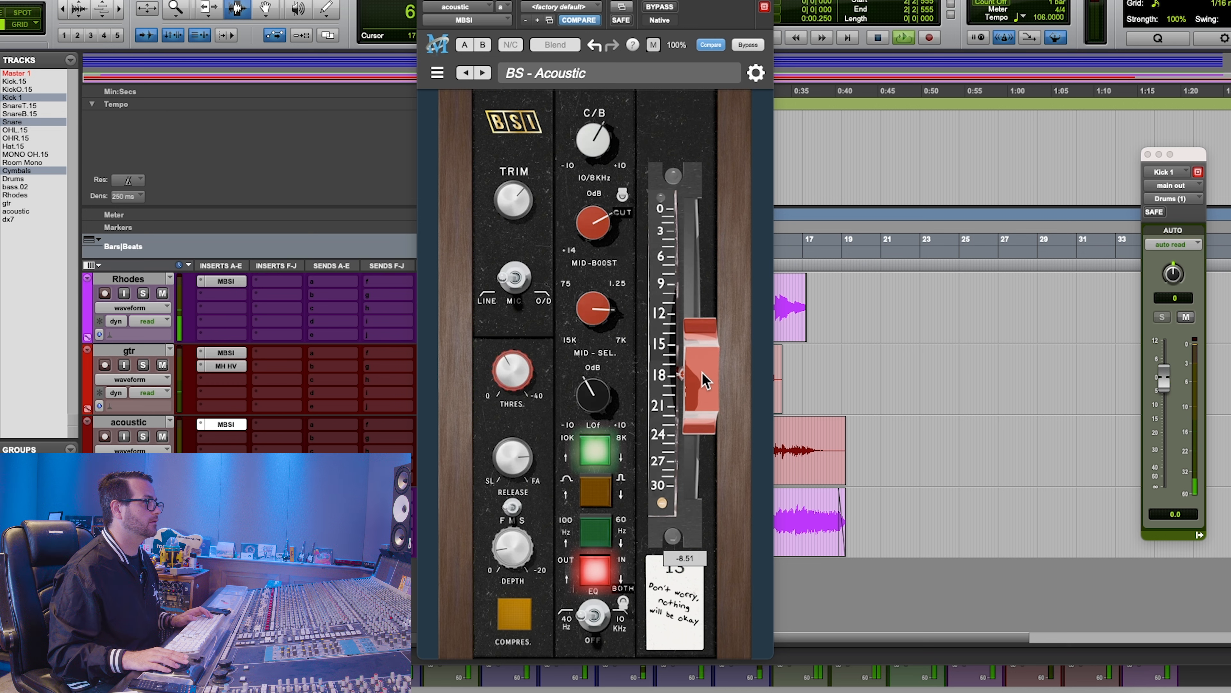
pyautogui.moveTo(704, 379); pyautogui.dragTo(703, 377)
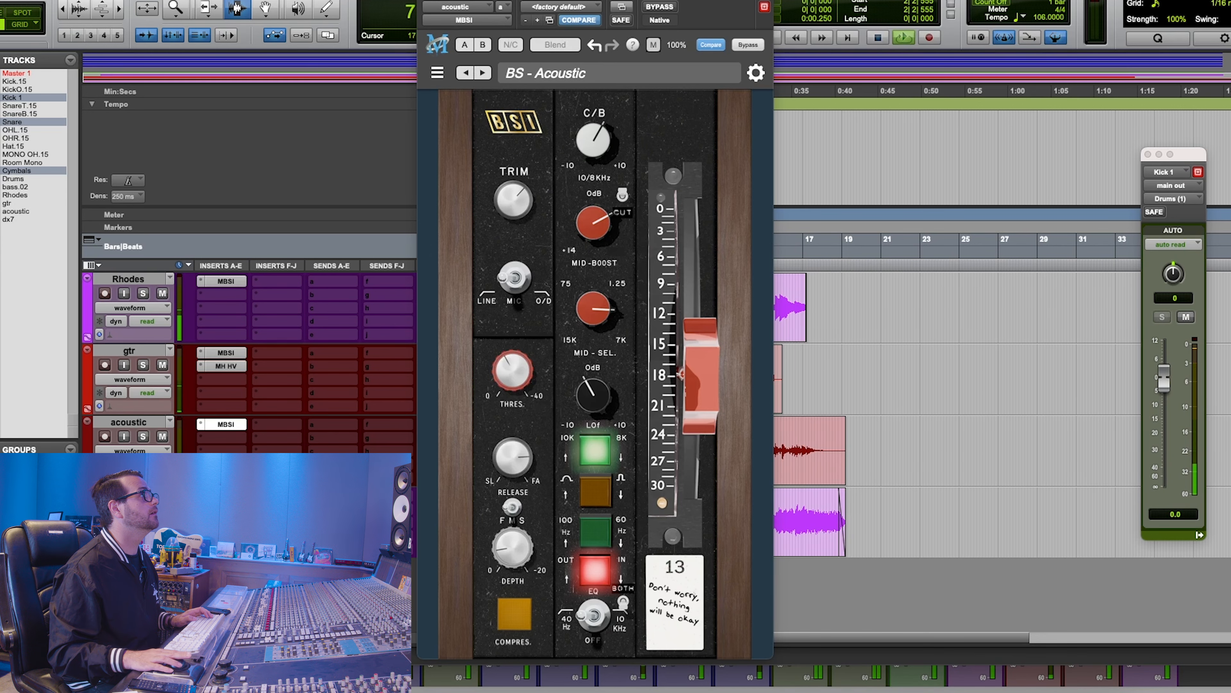
pyautogui.click(424, 1)
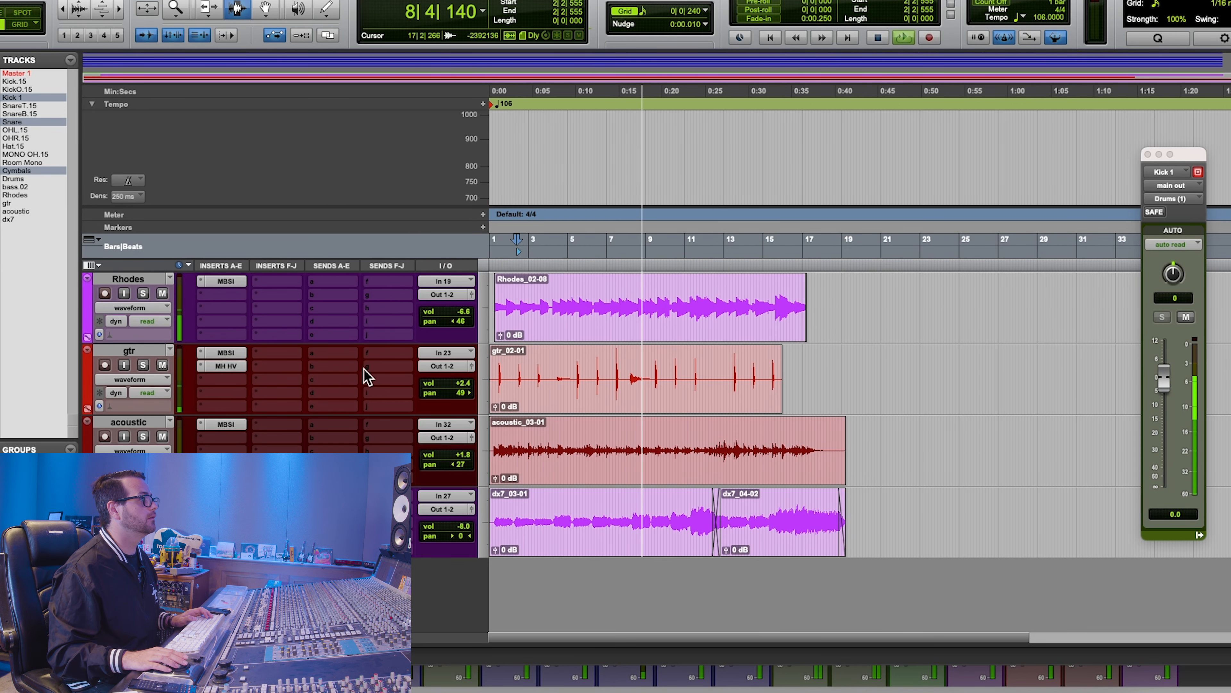
# Select the tracks from bass.02 through dx7 and compare the mix with their MBSI inserts bypassed and active
pyautogui.press('space')
pyautogui.click(128, 494)
pyautogui.scroll(2, 130, 490)
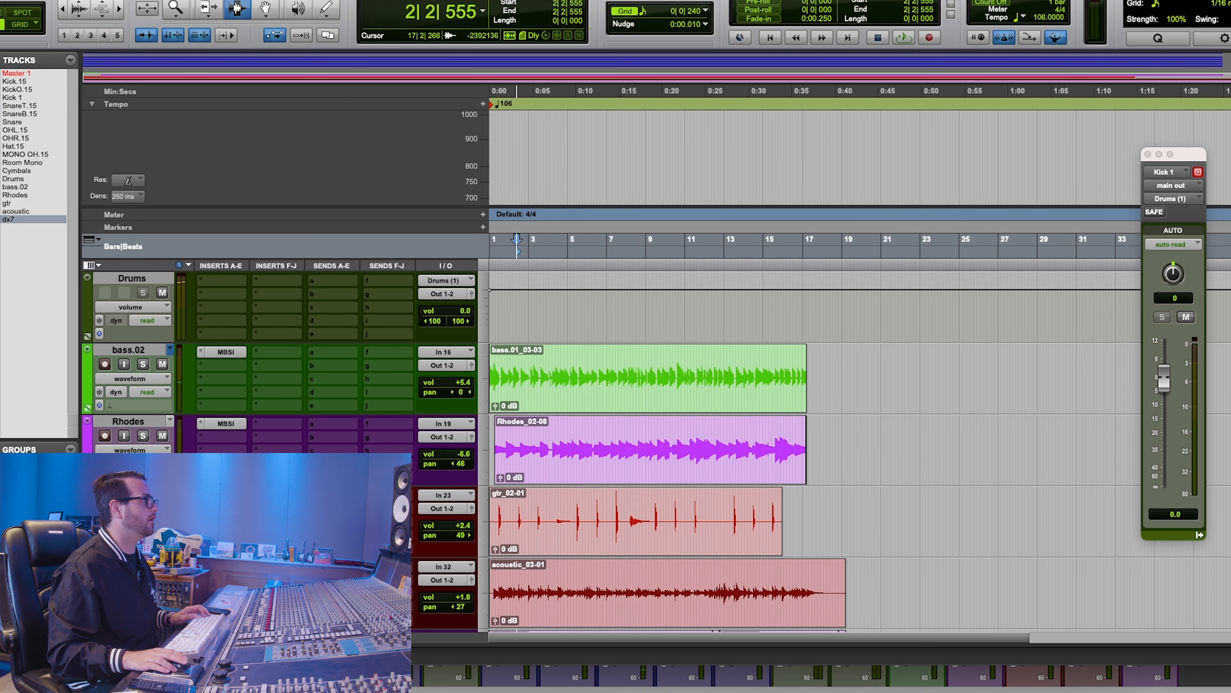
pyautogui.keyDown('shift'); pyautogui.click(140, 349); pyautogui.keyUp('shift')
pyautogui.keyDown('alt'); pyautogui.keyDown('shift'); pyautogui.keyDown('super'); pyautogui.click(222, 350); pyautogui.keyUp('super'); pyautogui.keyUp('shift'); pyautogui.keyUp('alt')
pyautogui.press('space')
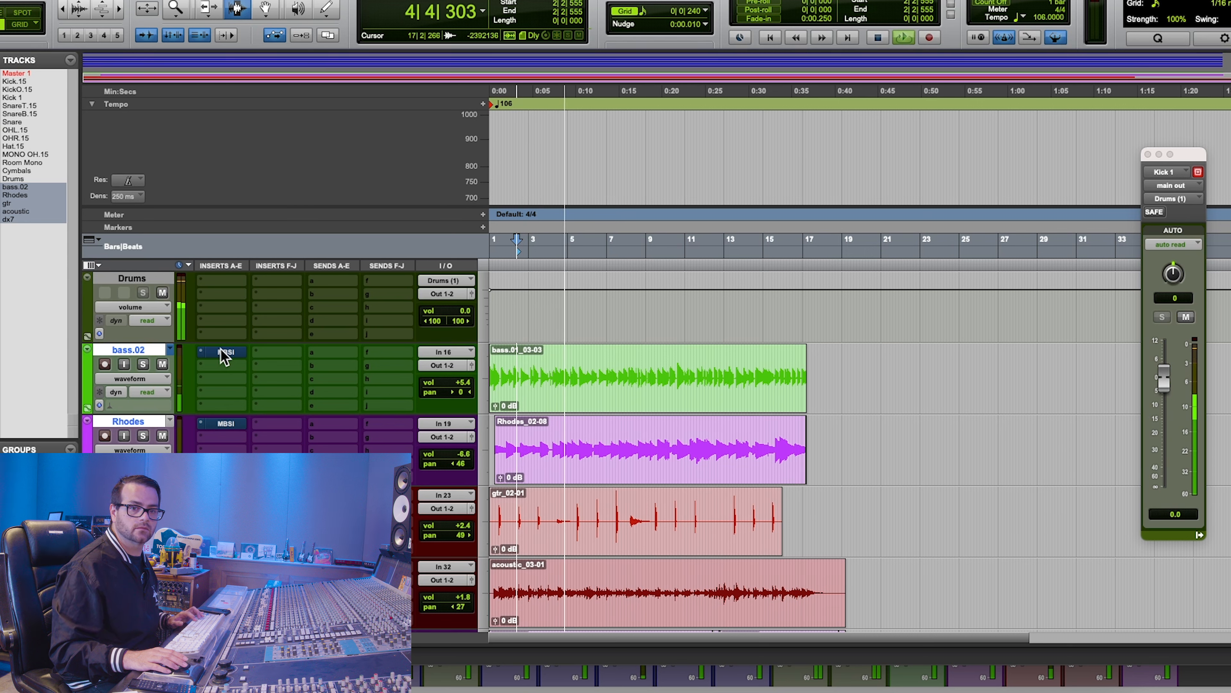
pyautogui.press('space')
pyautogui.keyDown('alt'); pyautogui.keyDown('shift'); pyautogui.keyDown('super'); pyautogui.click(222, 351); pyautogui.keyUp('super'); pyautogui.keyUp('shift'); pyautogui.keyUp('alt')
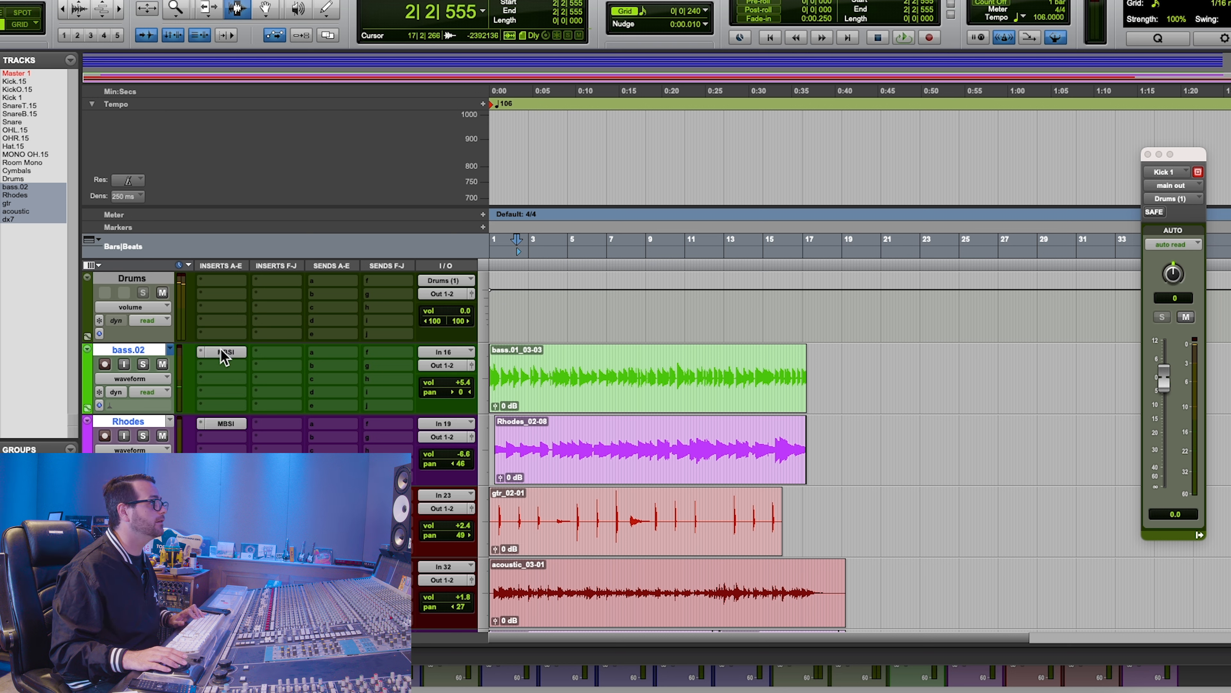
pyautogui.press('space')
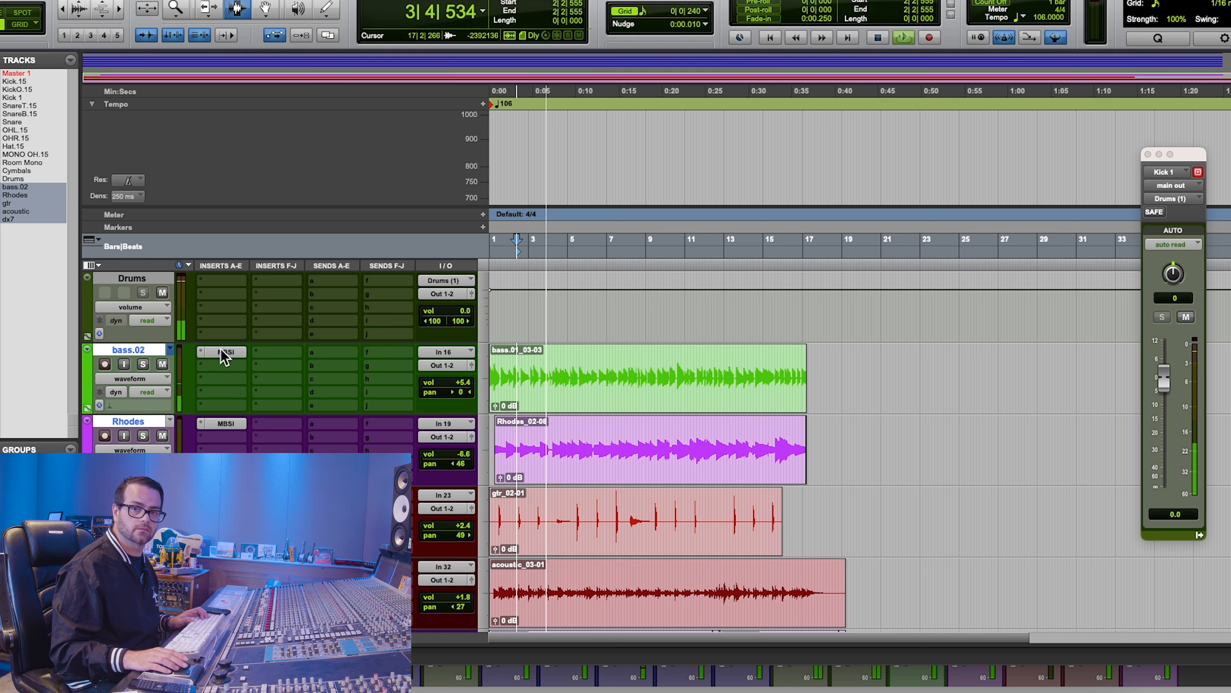
pyautogui.press('space')
# Add the Cymbals, Snare and Kick 1 tracks to the selection of bass.02 through dx7
pyautogui.scroll(2, 196, 339)
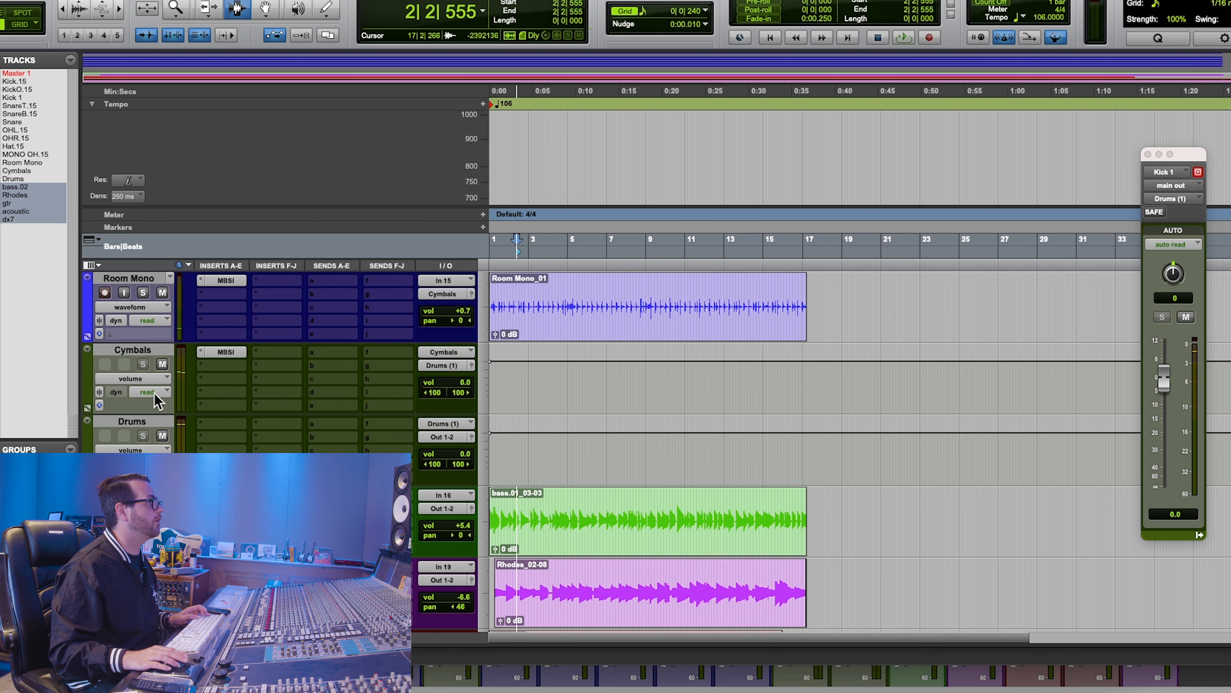
pyautogui.click(142, 351)
pyautogui.scroll(5, 141, 351)
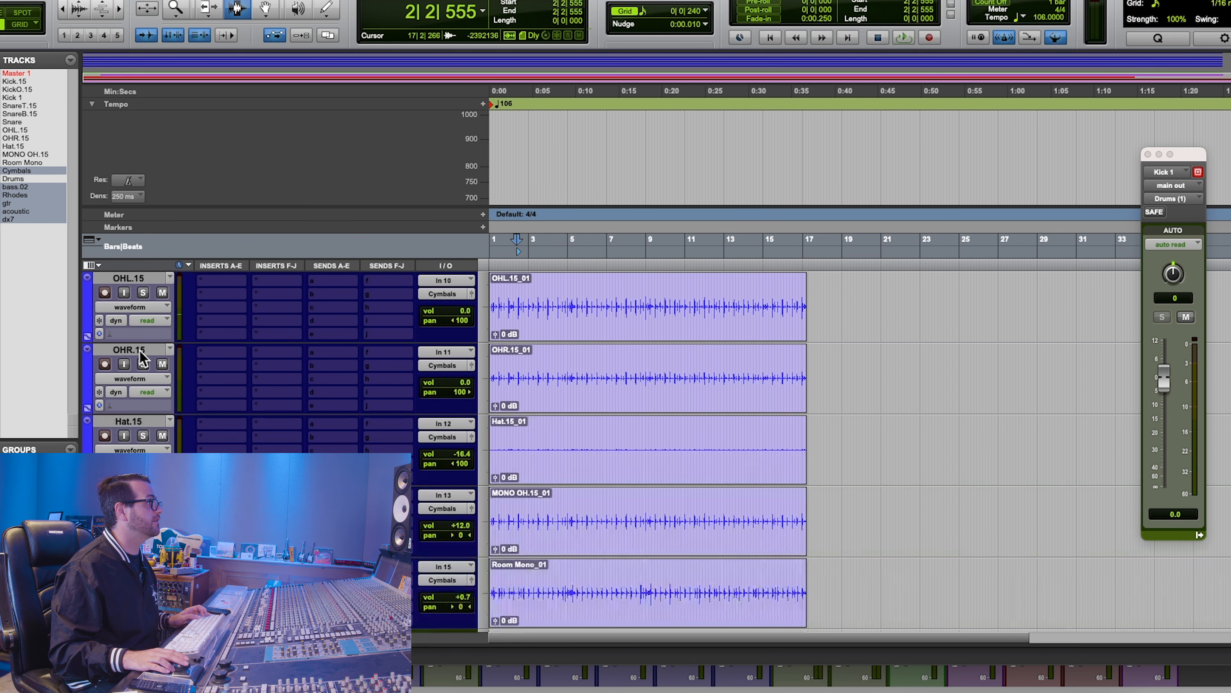
pyautogui.click(131, 421)
pyautogui.scroll(1, 140, 420)
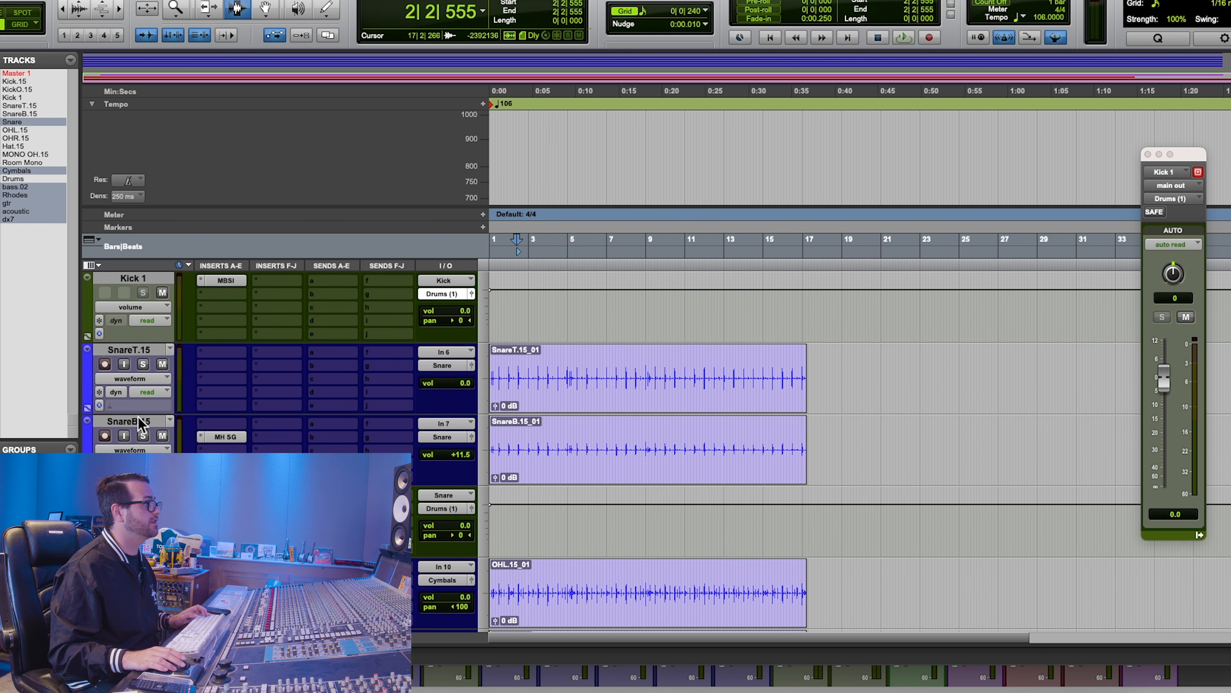
pyautogui.scroll(2, 139, 410)
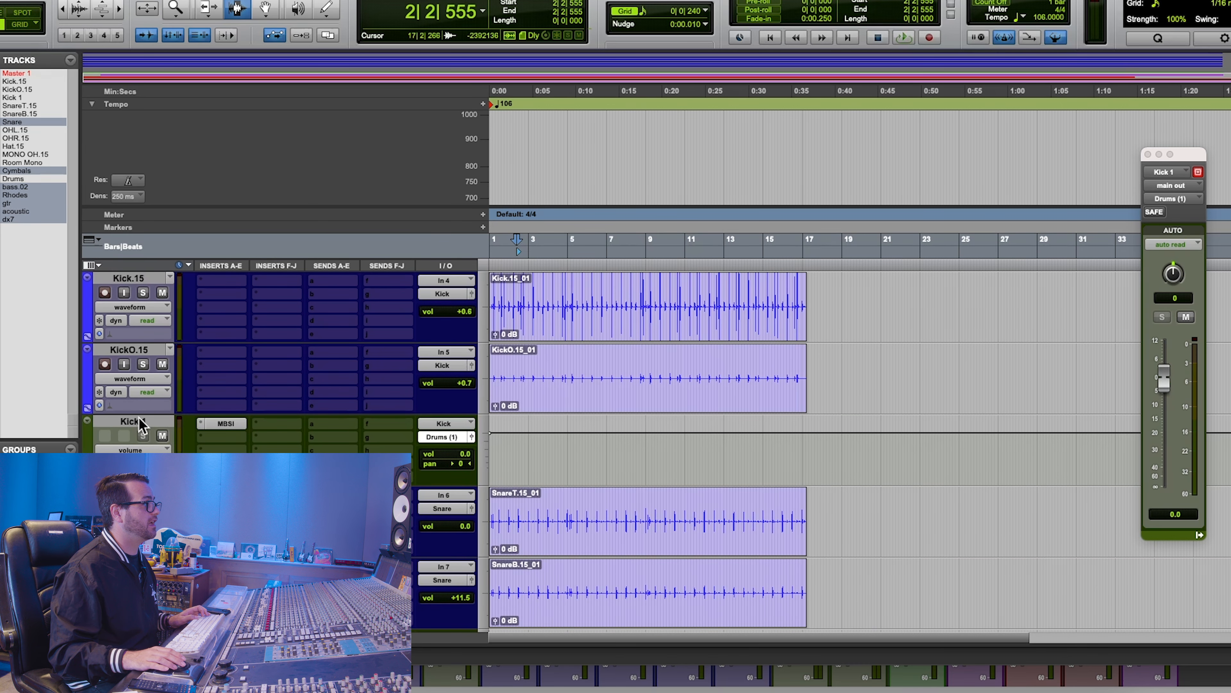
pyautogui.click(138, 418)
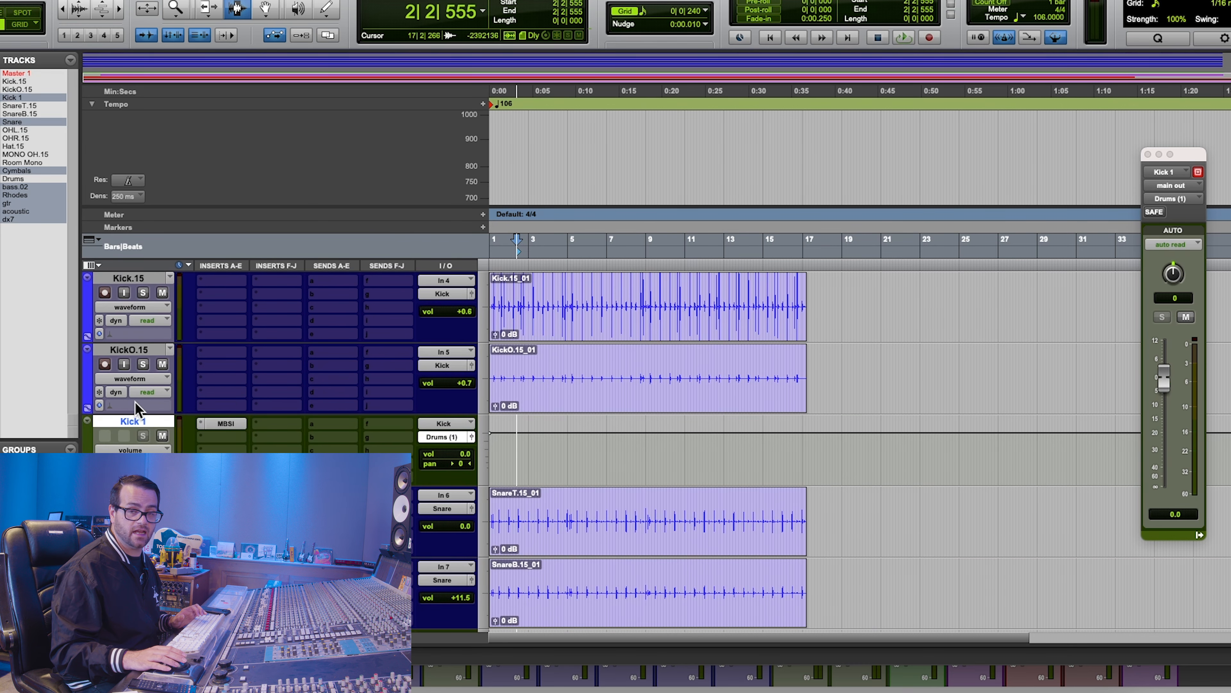
# Compare the mix during playback with the MBSI inserts on the selected drum and instrument tracks bypassed and active
pyautogui.keyDown('super'); pyautogui.click(230, 422); pyautogui.keyUp('super')
pyautogui.press('space')
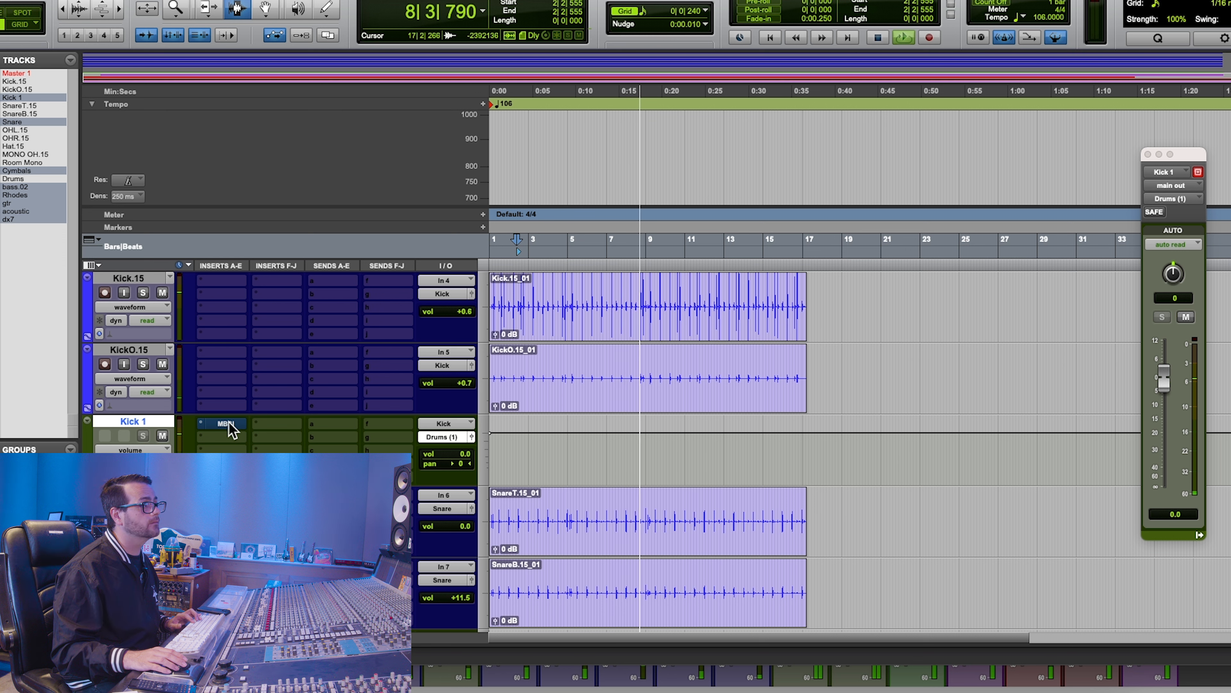
pyautogui.press('space')
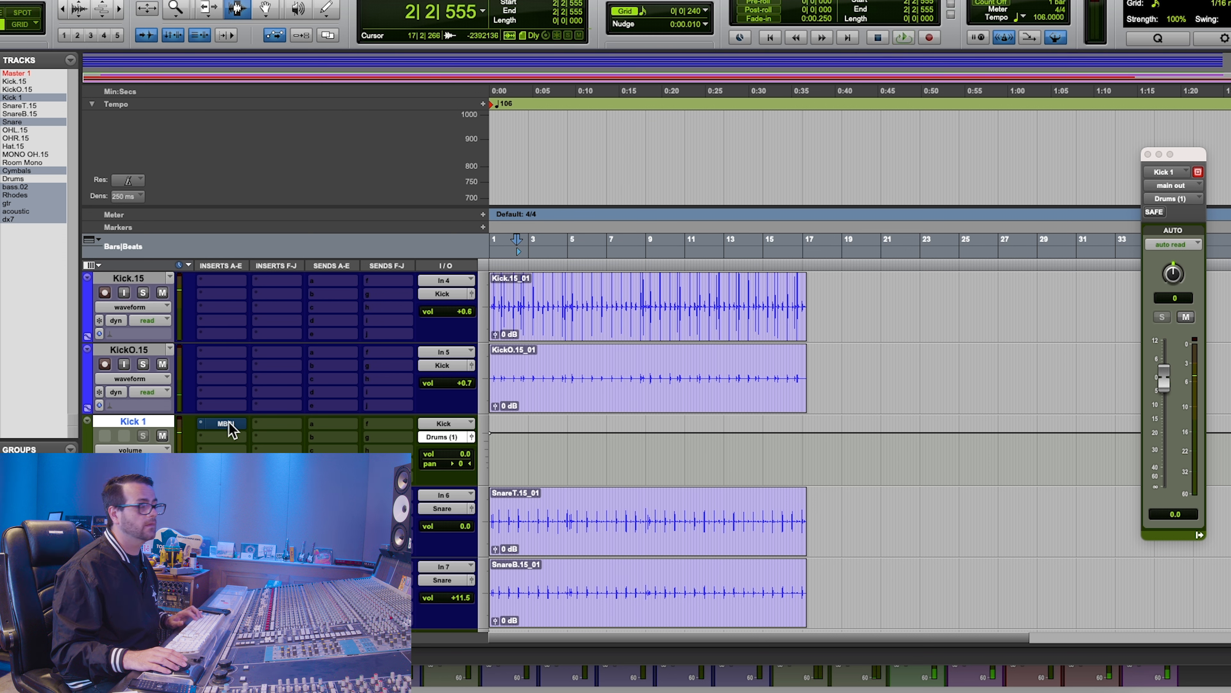
pyautogui.click(226, 424)
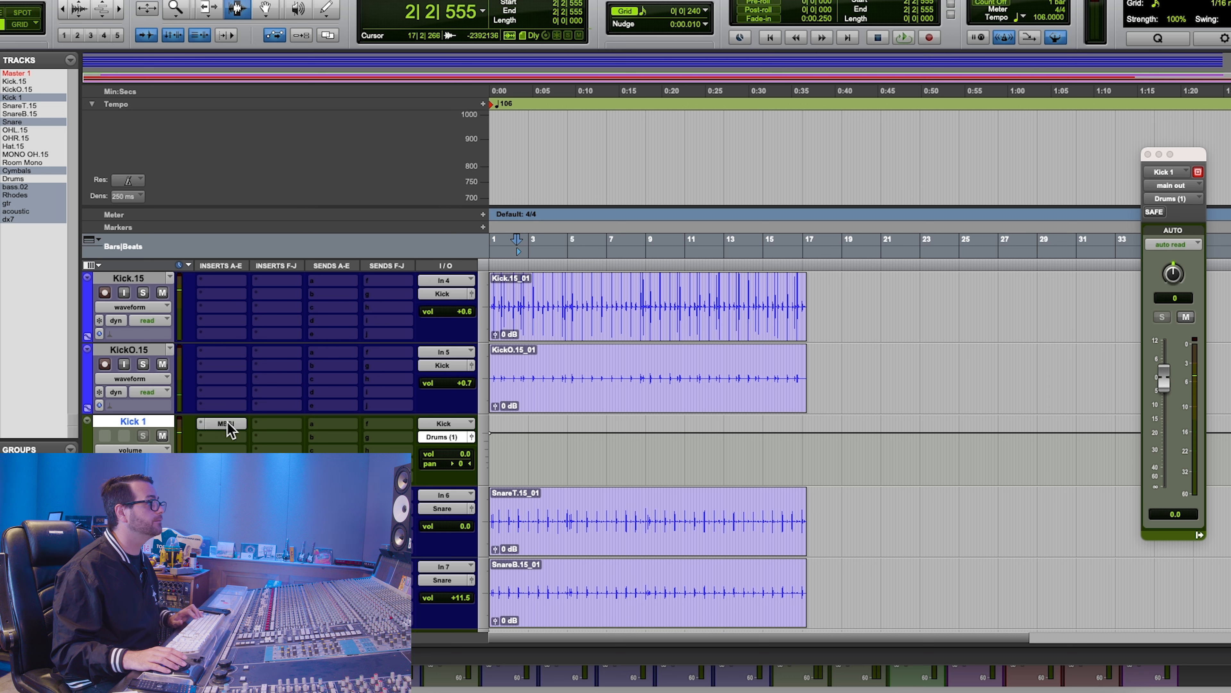
pyautogui.press('space')
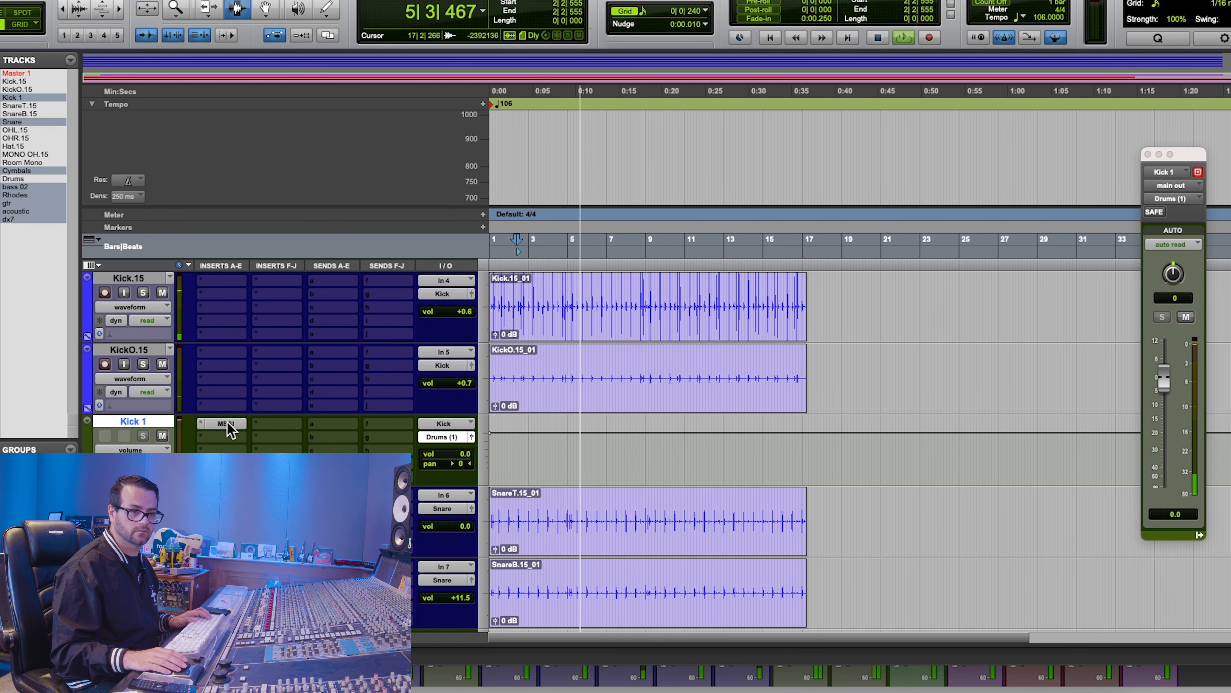
pyautogui.press('space')
# Select Master 1 together with Kick 1, Snare, Cymbals and bass.02 through dx7, and audition the mix while toggling their EQ insert bypass
pyautogui.scroll(3, 228, 430)
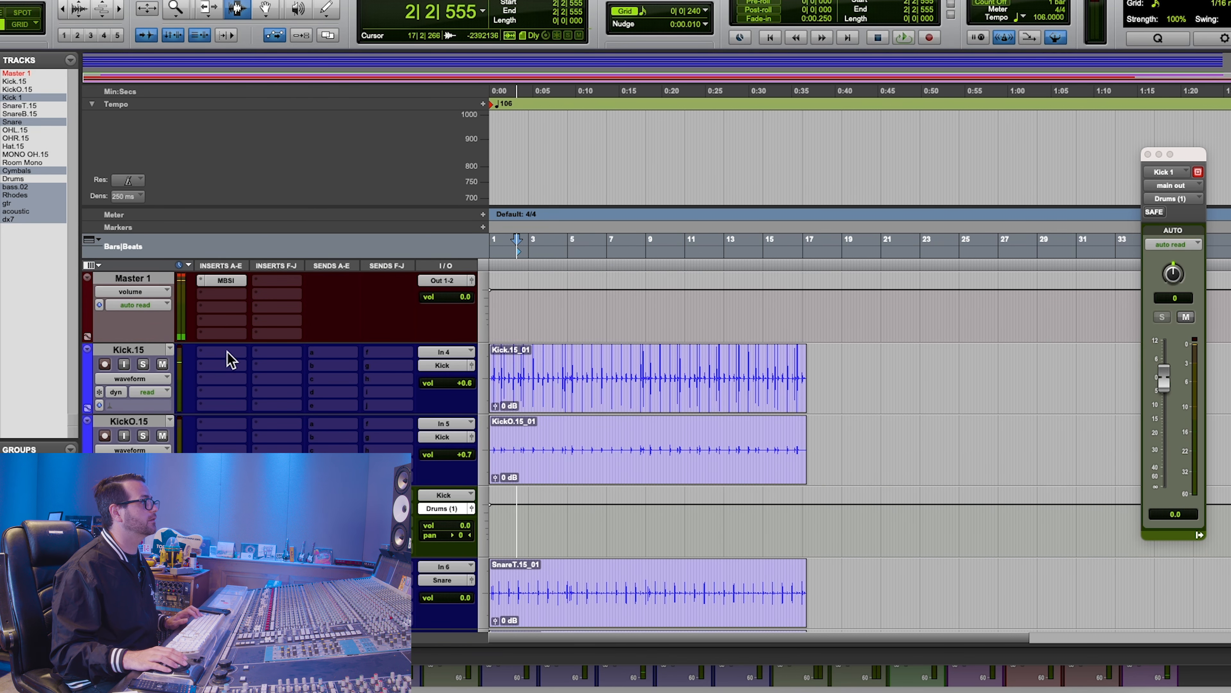
pyautogui.keyDown('alt'); pyautogui.click(145, 279); pyautogui.keyUp('alt')
pyautogui.click(143, 279)
pyautogui.click(143, 278)
pyautogui.scroll(-1, 168, 403)
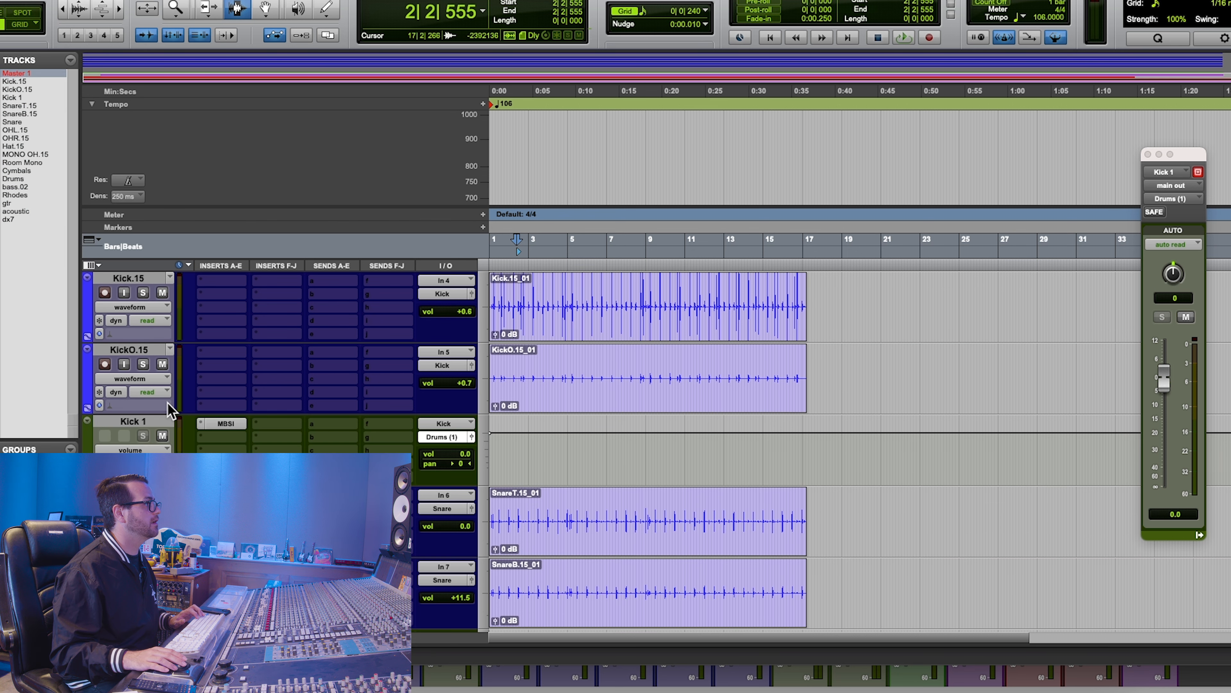
pyautogui.click(154, 428)
pyautogui.scroll(-4, 155, 428)
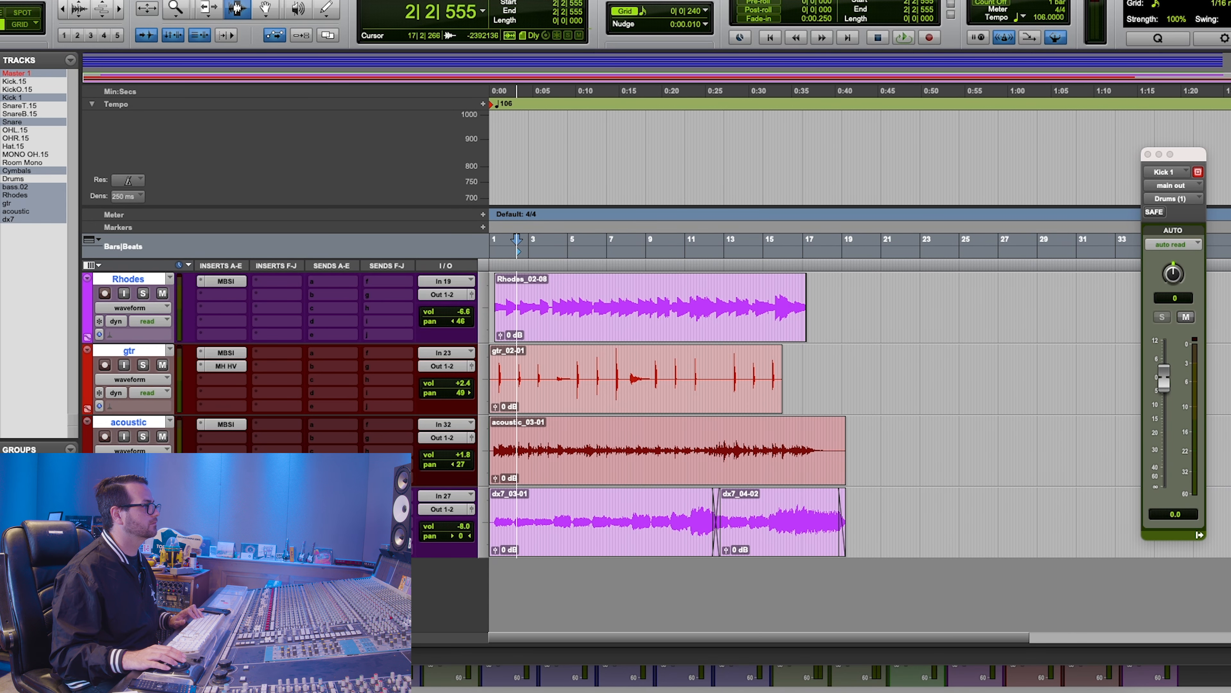
pyautogui.hotkey('shift', 'e')
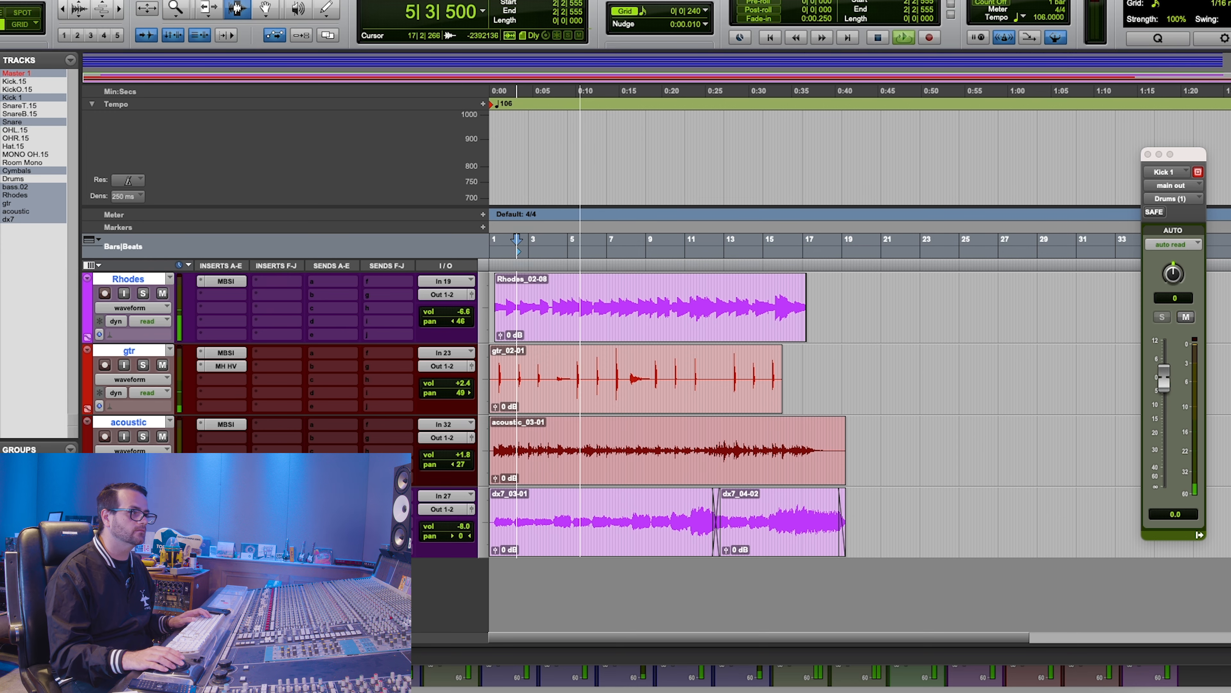
pyautogui.press('space')
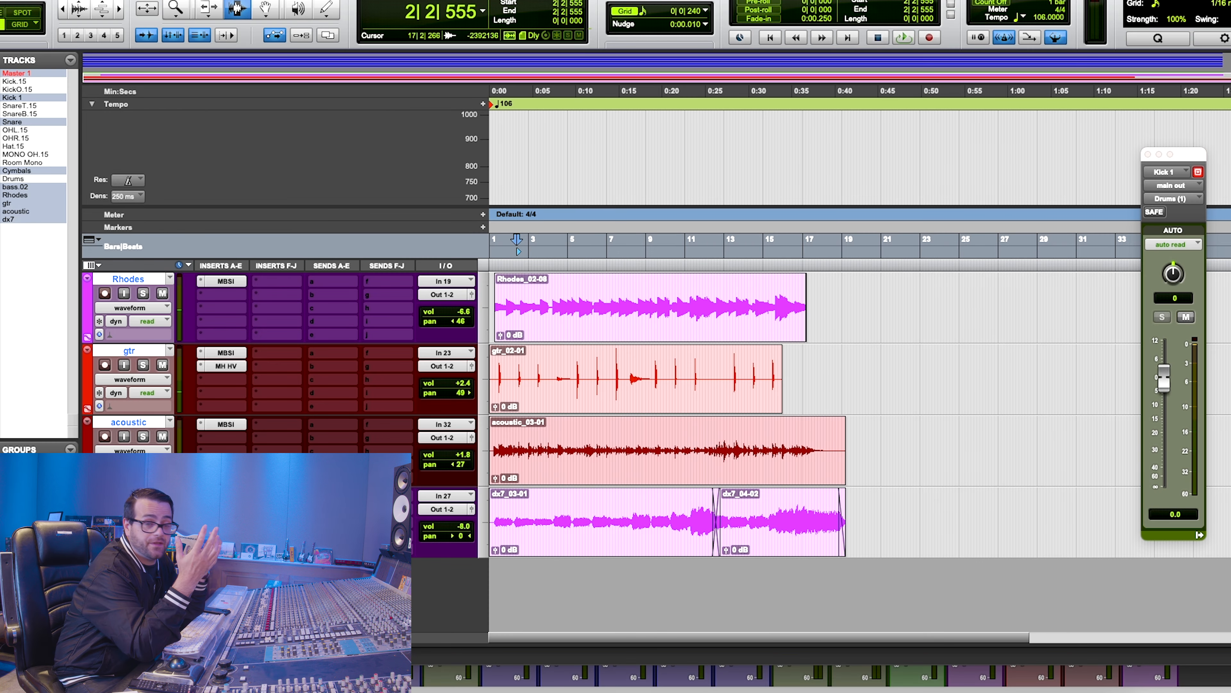